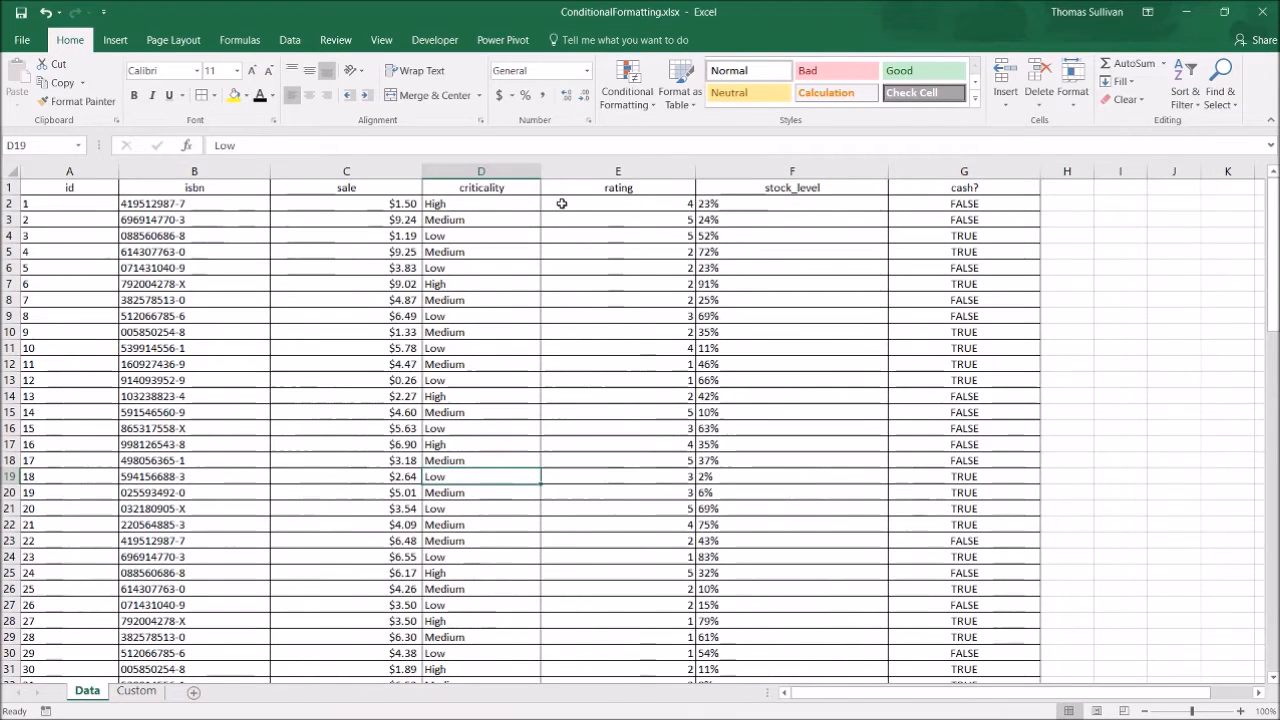
Step: Review the columns of the Data sheet from id through cash? to see what each one holds
drag(68, 171, 996, 192)
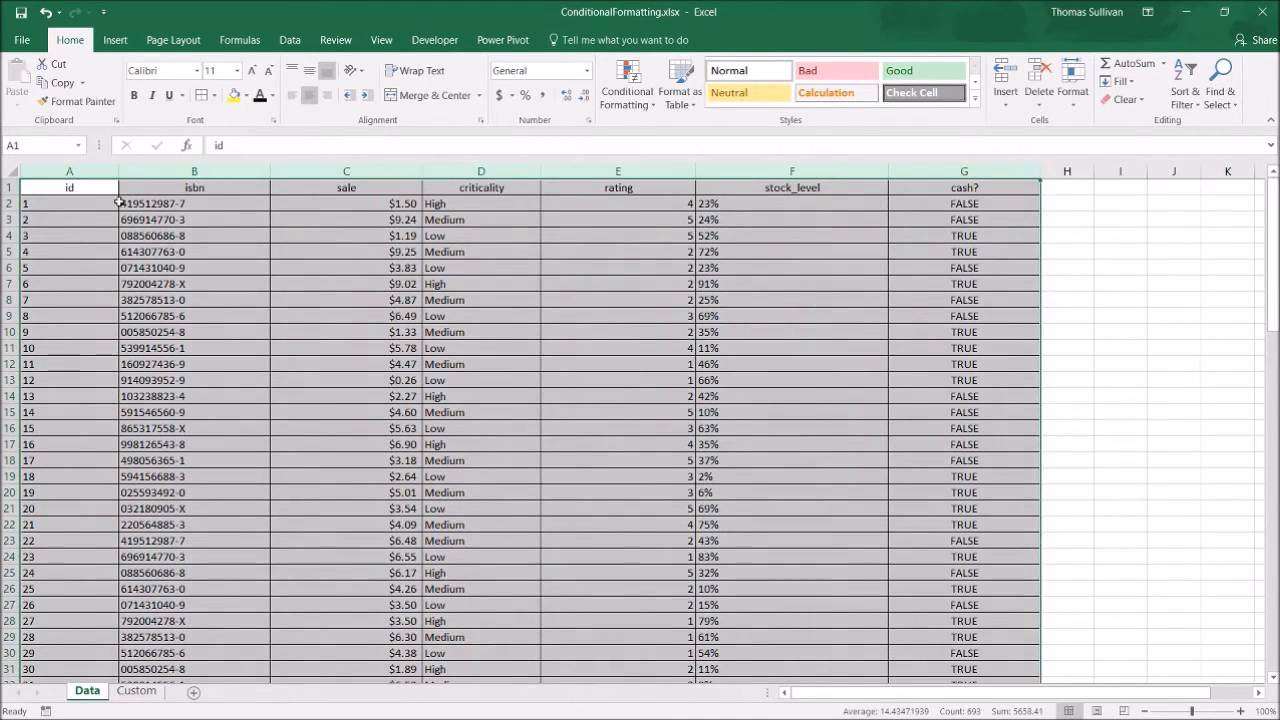
click(49, 196)
drag(62, 171, 998, 196)
click(168, 205)
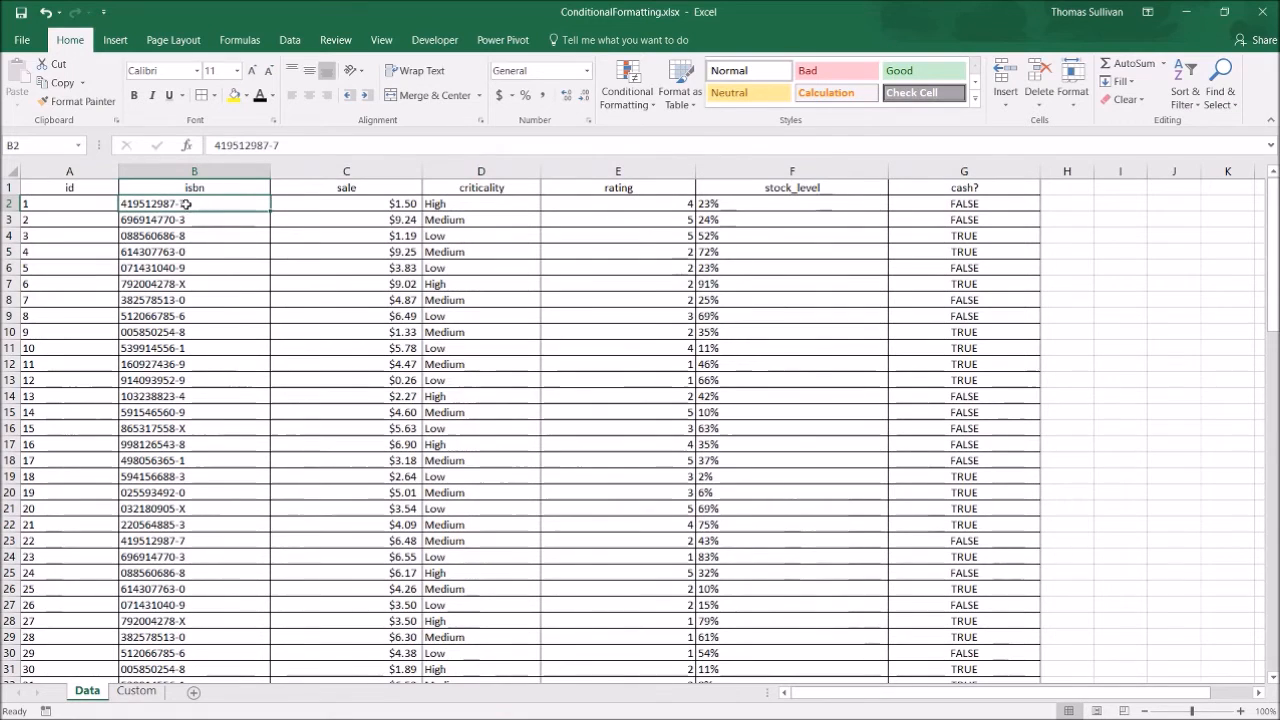
click(340, 203)
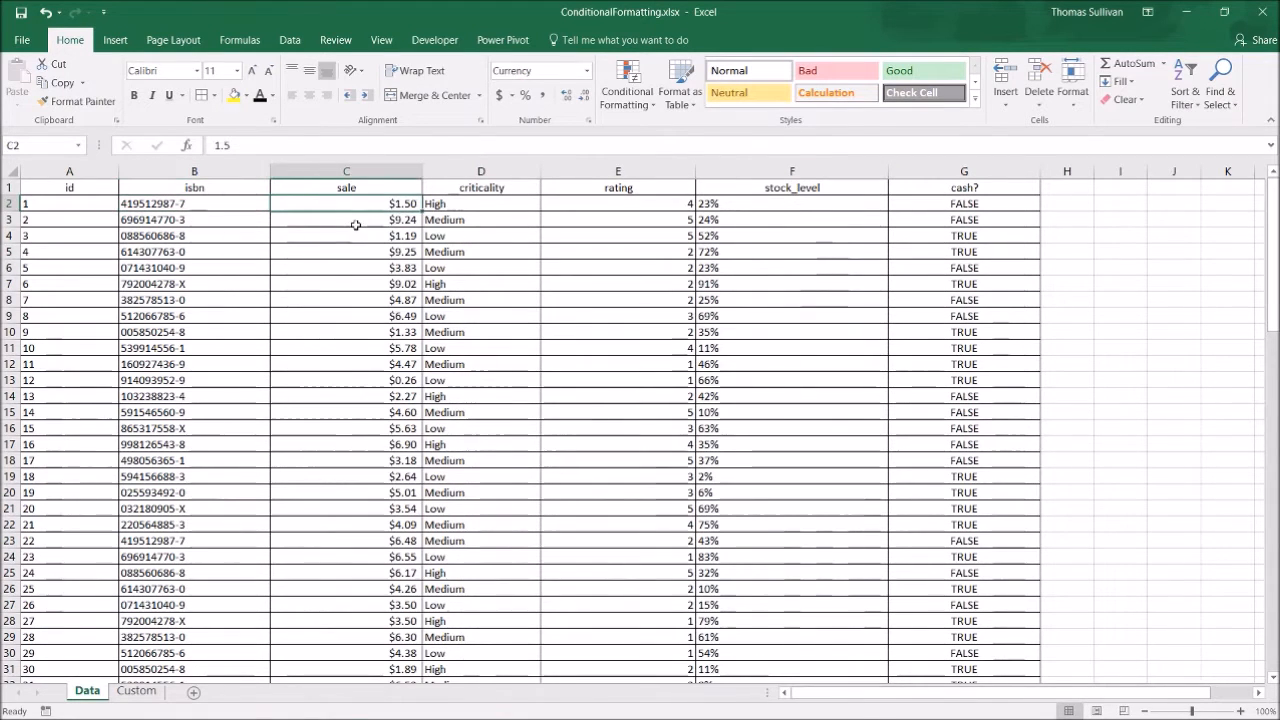
click(466, 171)
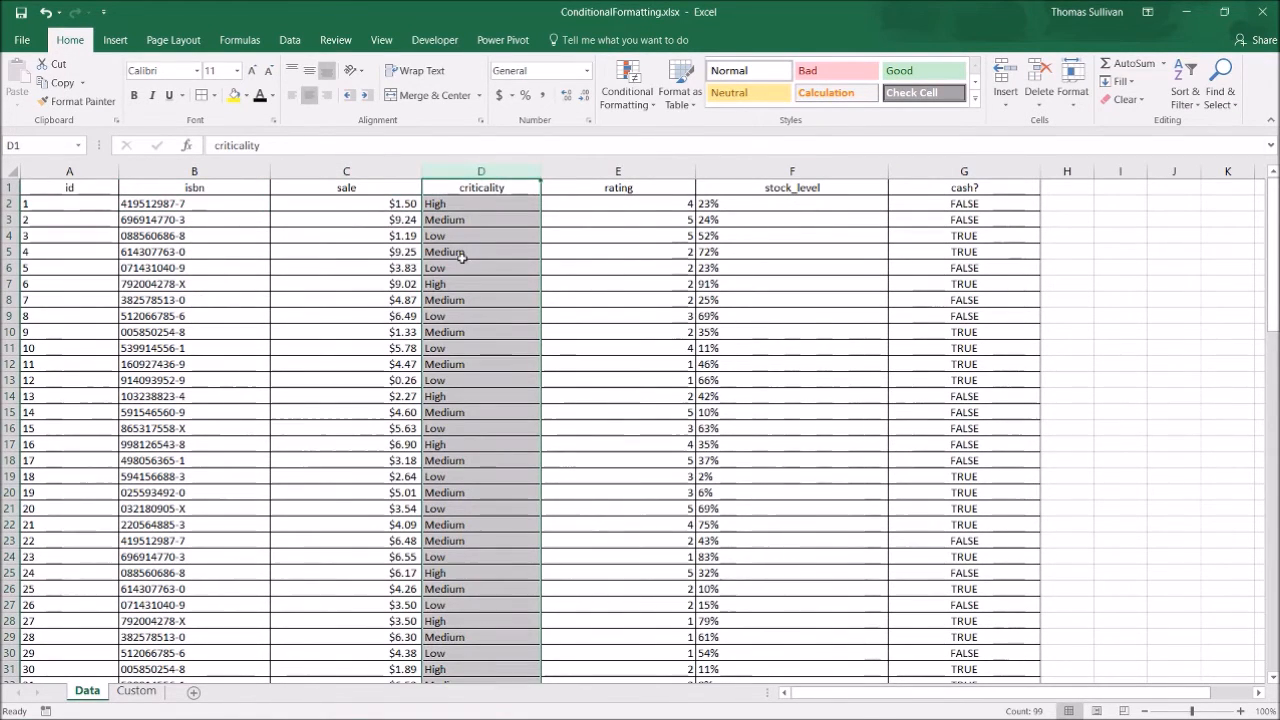
click(620, 176)
drag(651, 203, 634, 380)
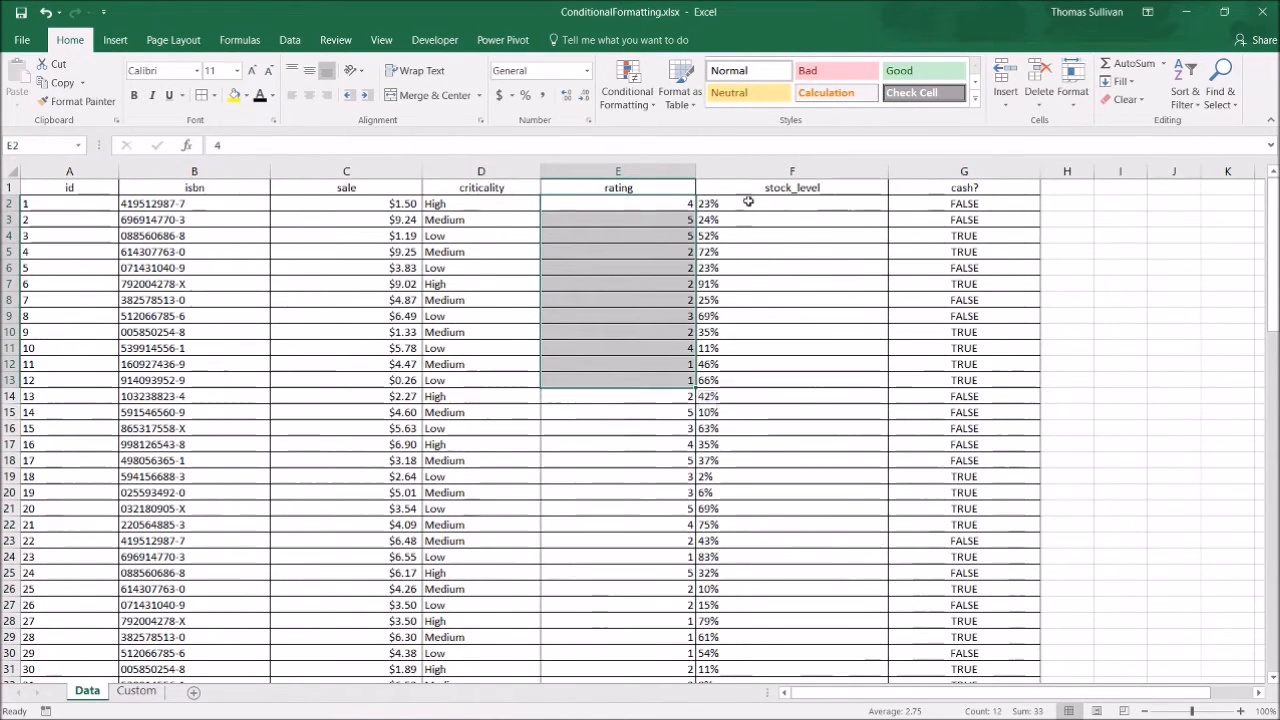
click(767, 168)
drag(747, 205, 734, 513)
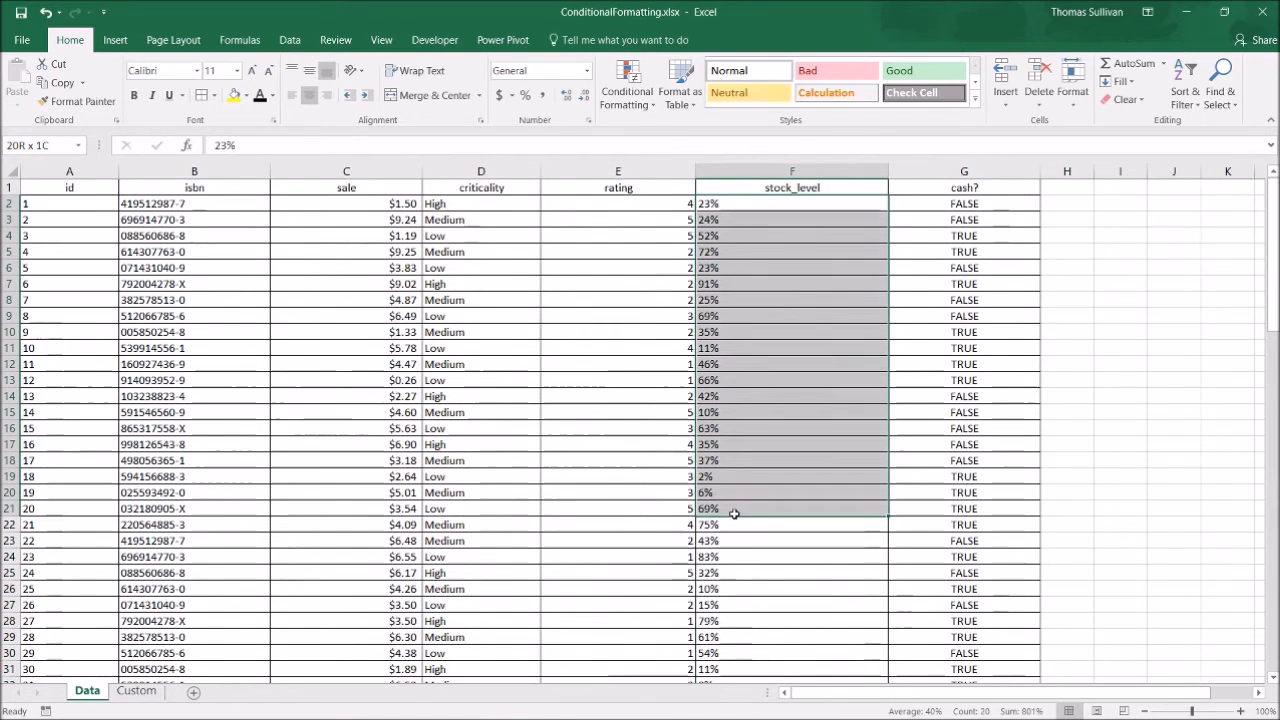
click(966, 171)
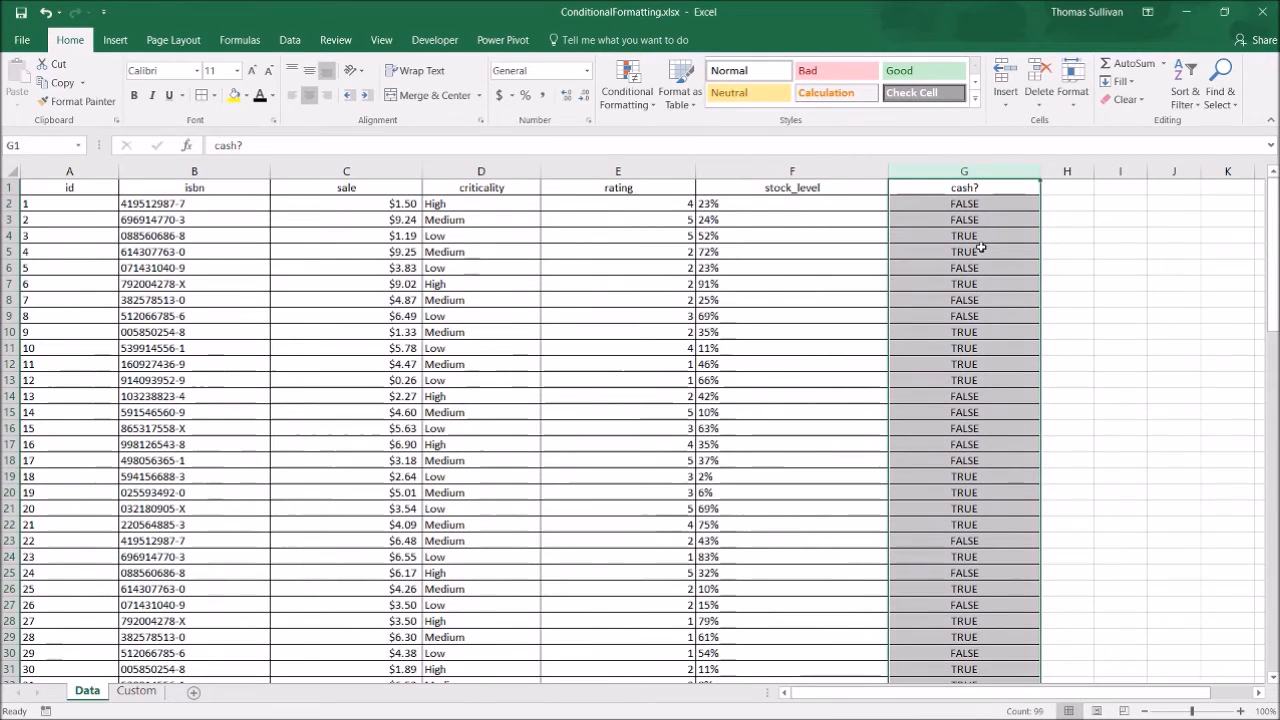
Step: Examine the values down the sale column
click(388, 318)
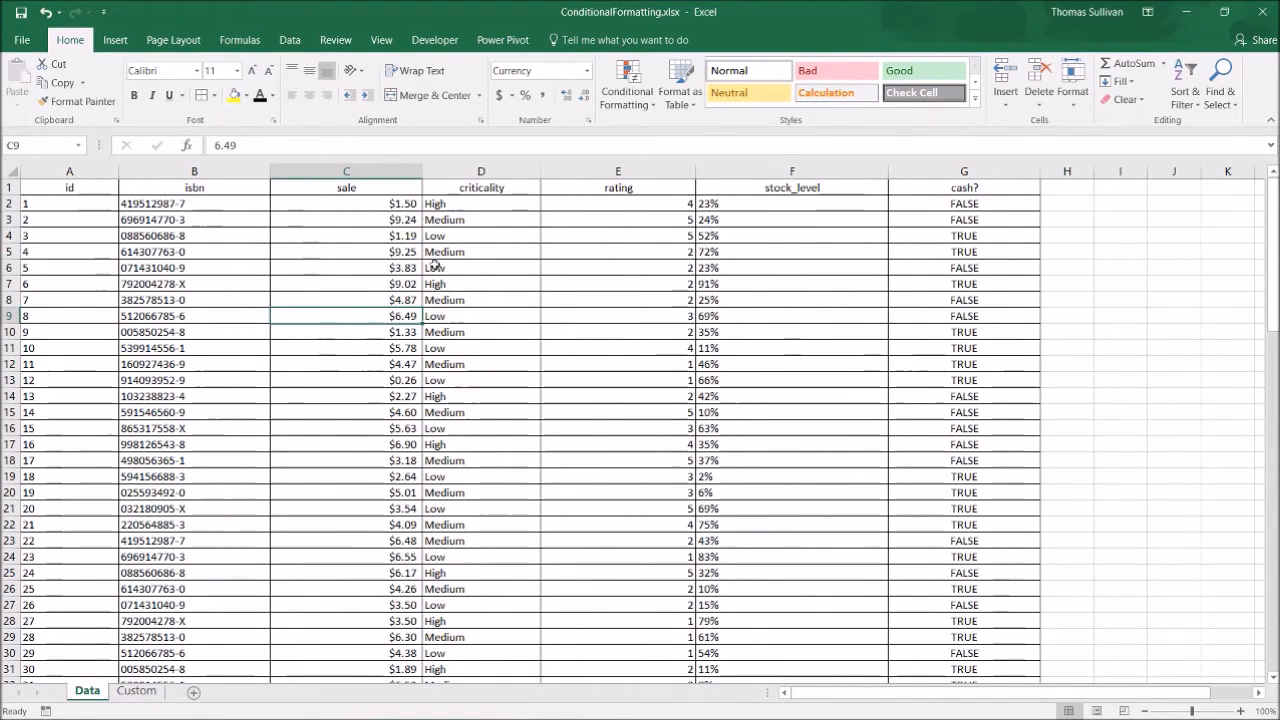
click(376, 178)
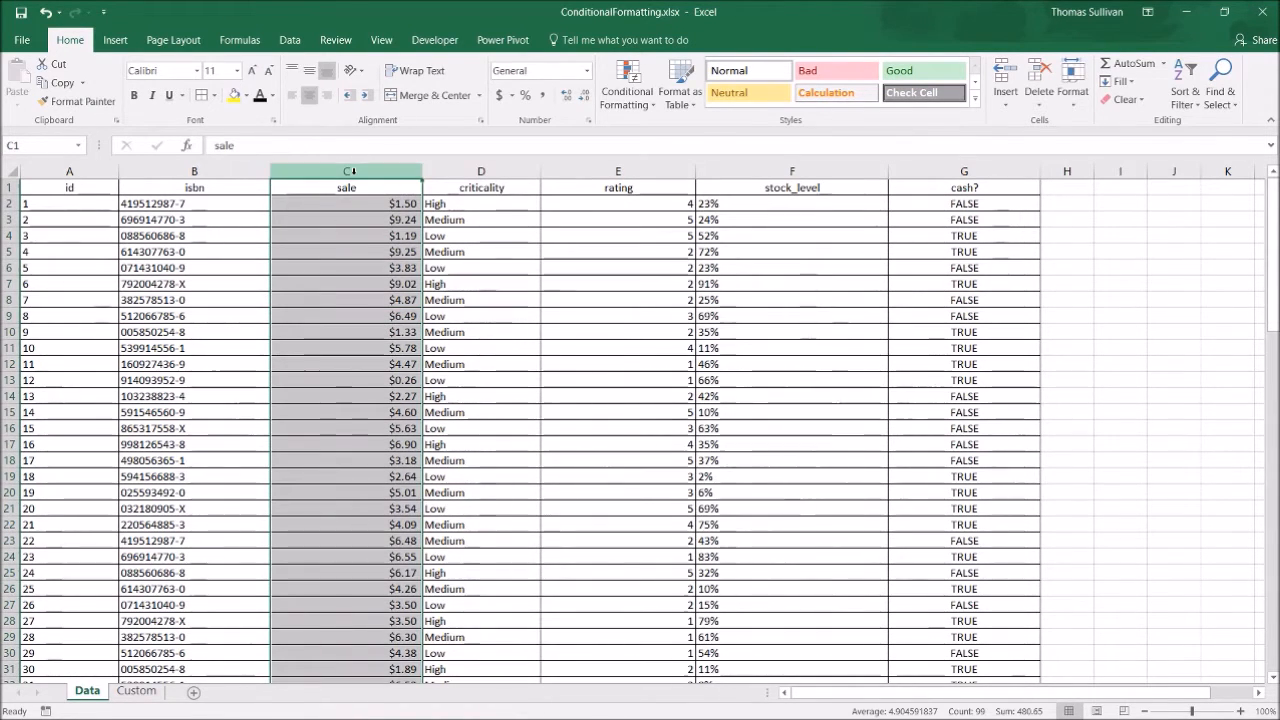
scroll(353, 492, down, 4)
scroll(353, 492, up, 4)
scroll(371, 480, down, 1)
scroll(375, 440, up, 1)
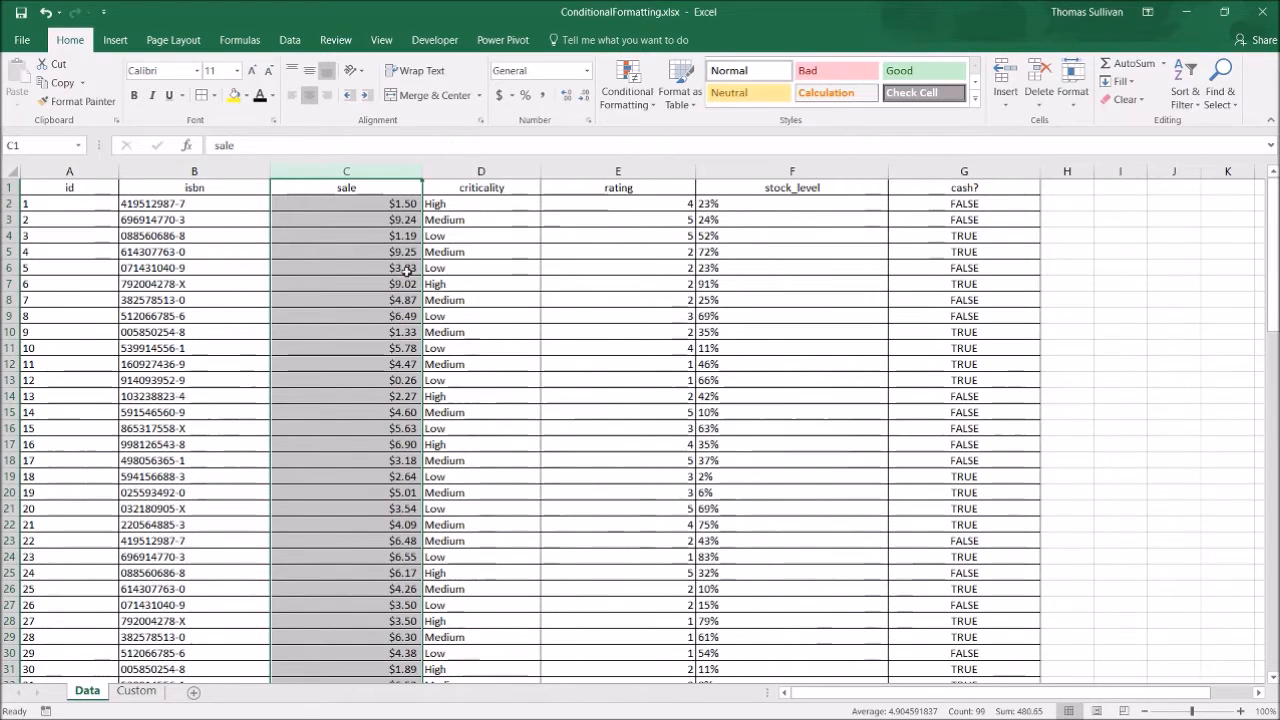
click(356, 263)
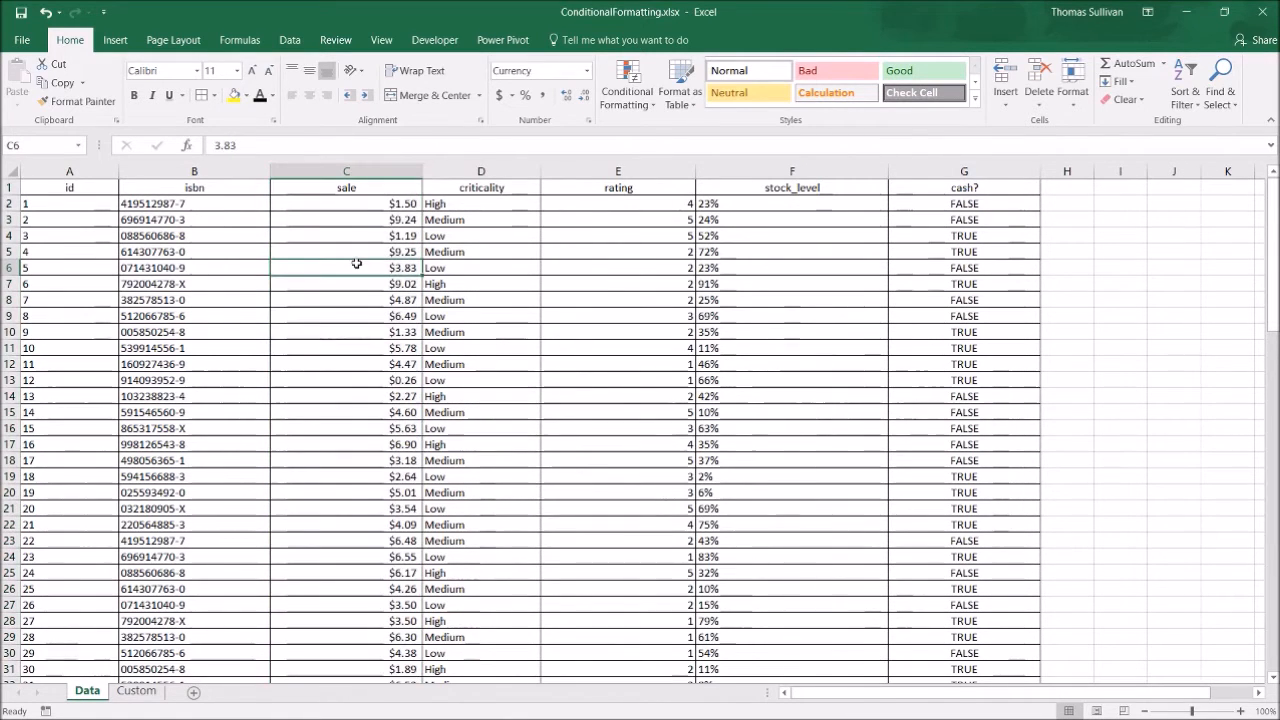
Step: Start a Greater Than highlight rule on the whole sale column with a threshold of $8
click(328, 175)
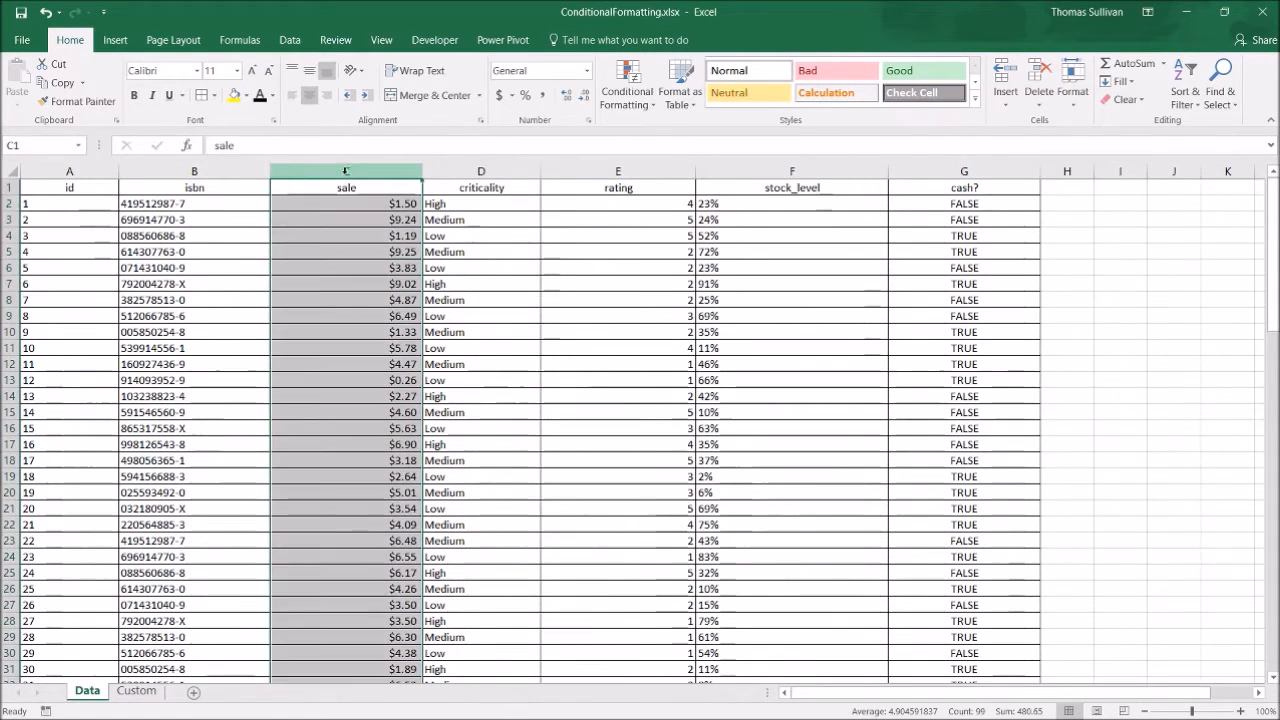
click(627, 95)
mouse_move(645, 130)
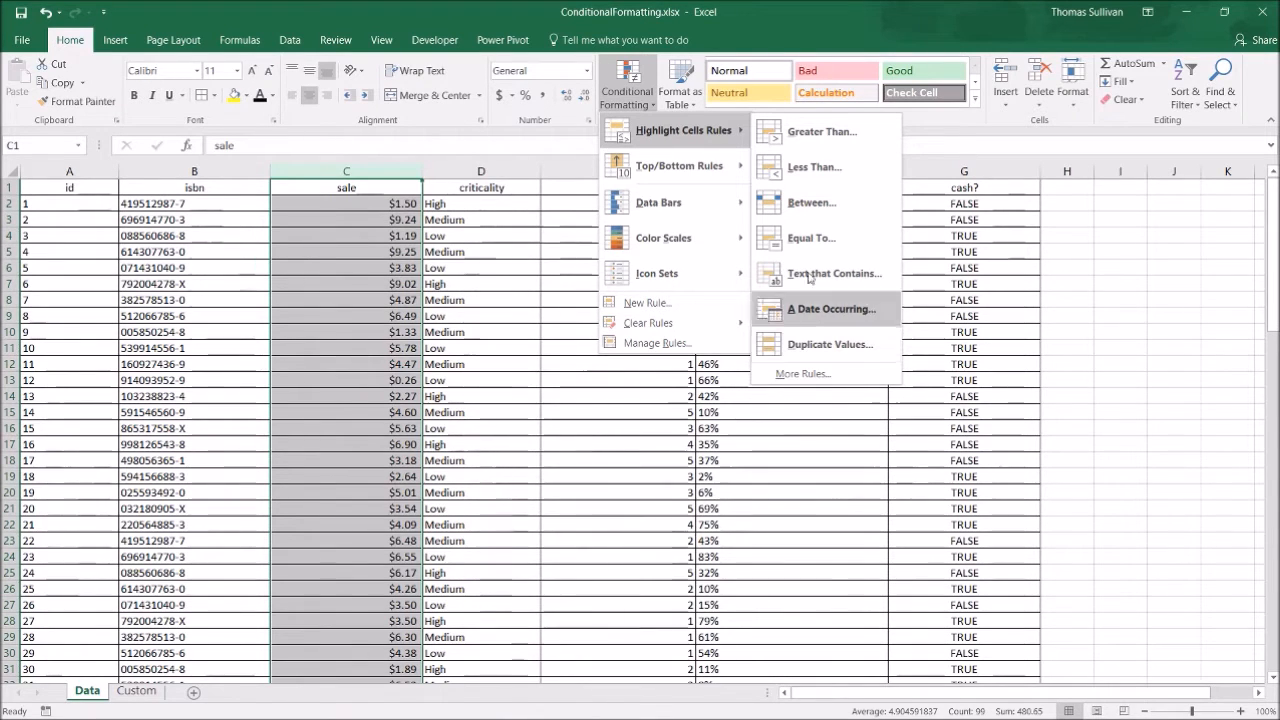
click(831, 133)
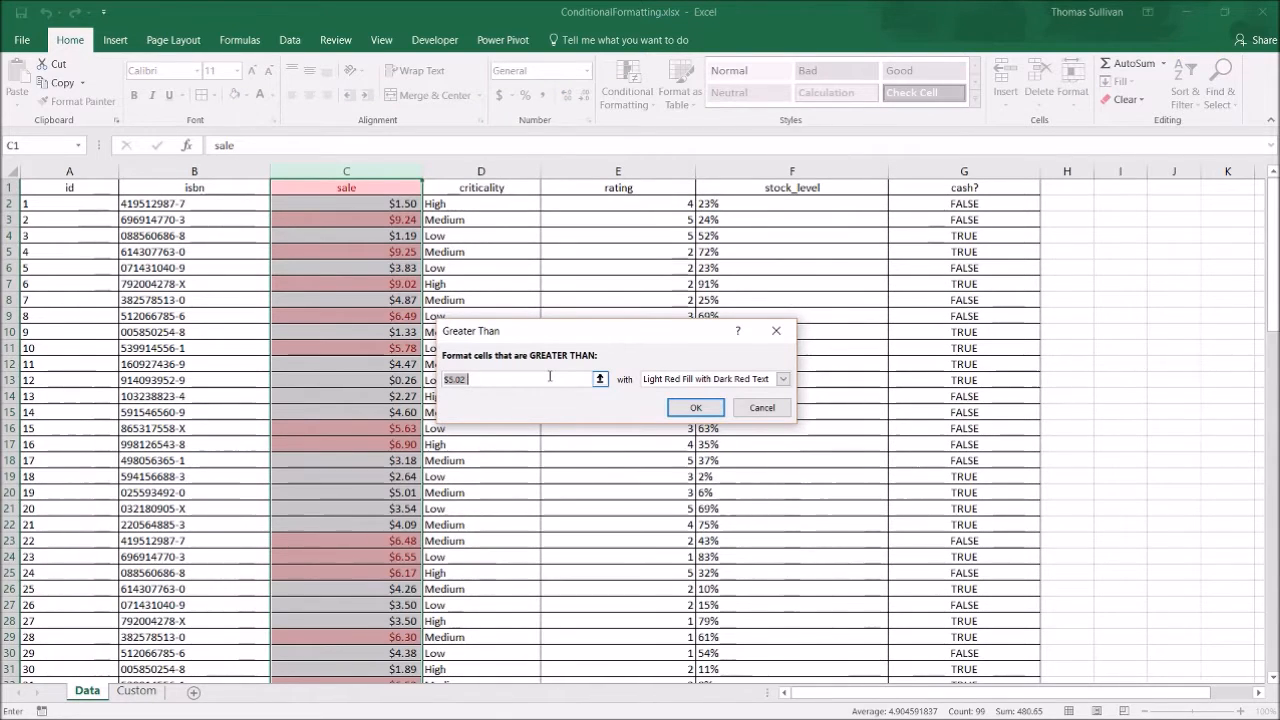
key(BackSpace)
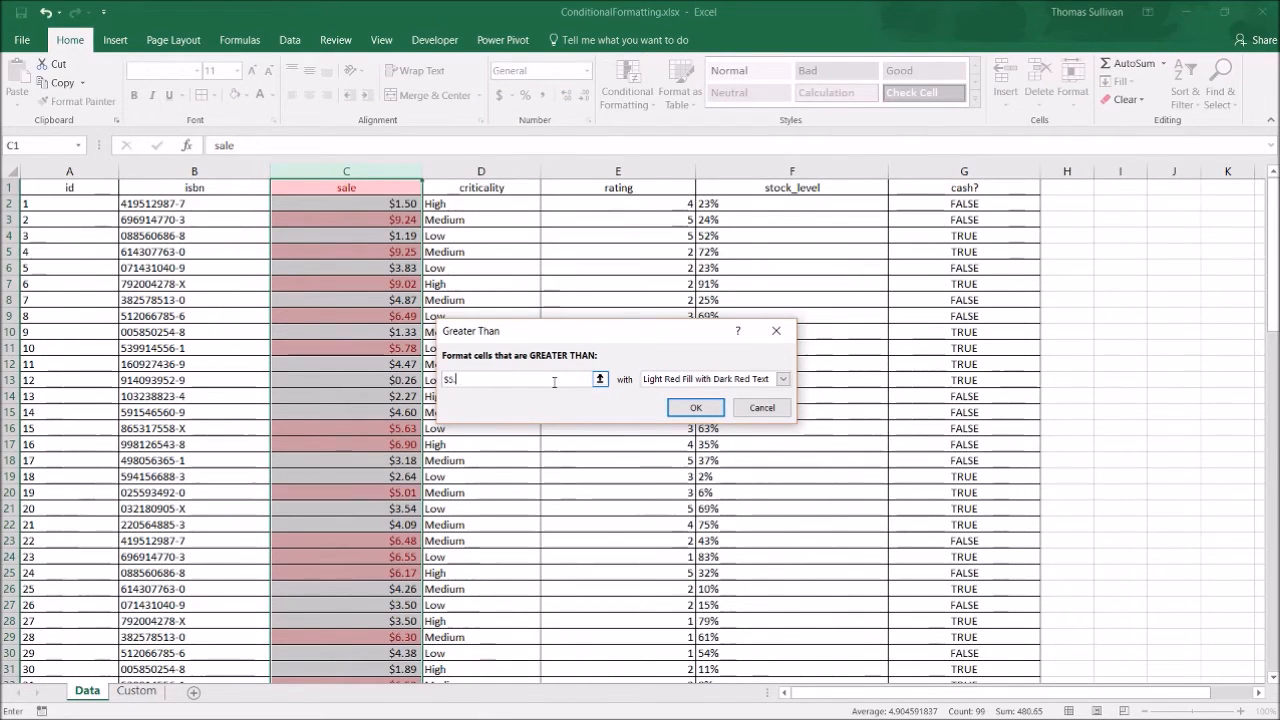
key(BackSpace)
text(8)
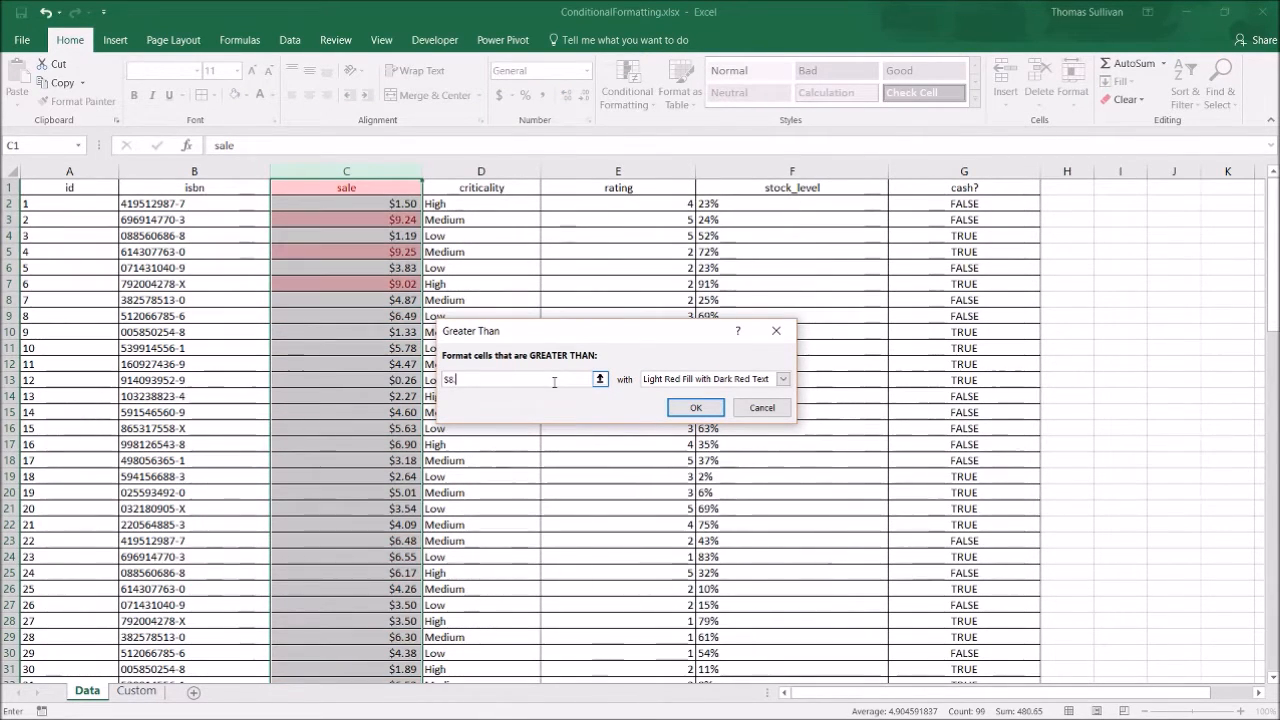
Step: Look through the fill, border, font and number options of a custom format for the Greater Than rule
click(638, 384)
click(690, 466)
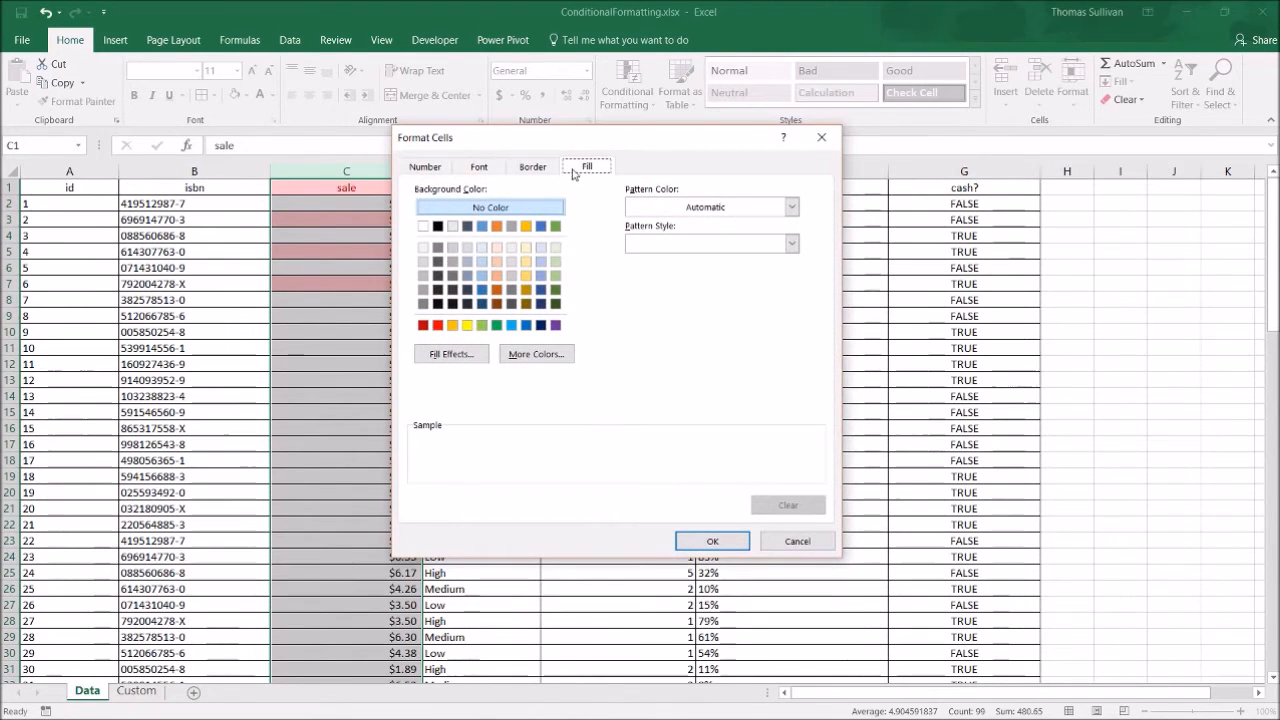
click(533, 167)
click(479, 167)
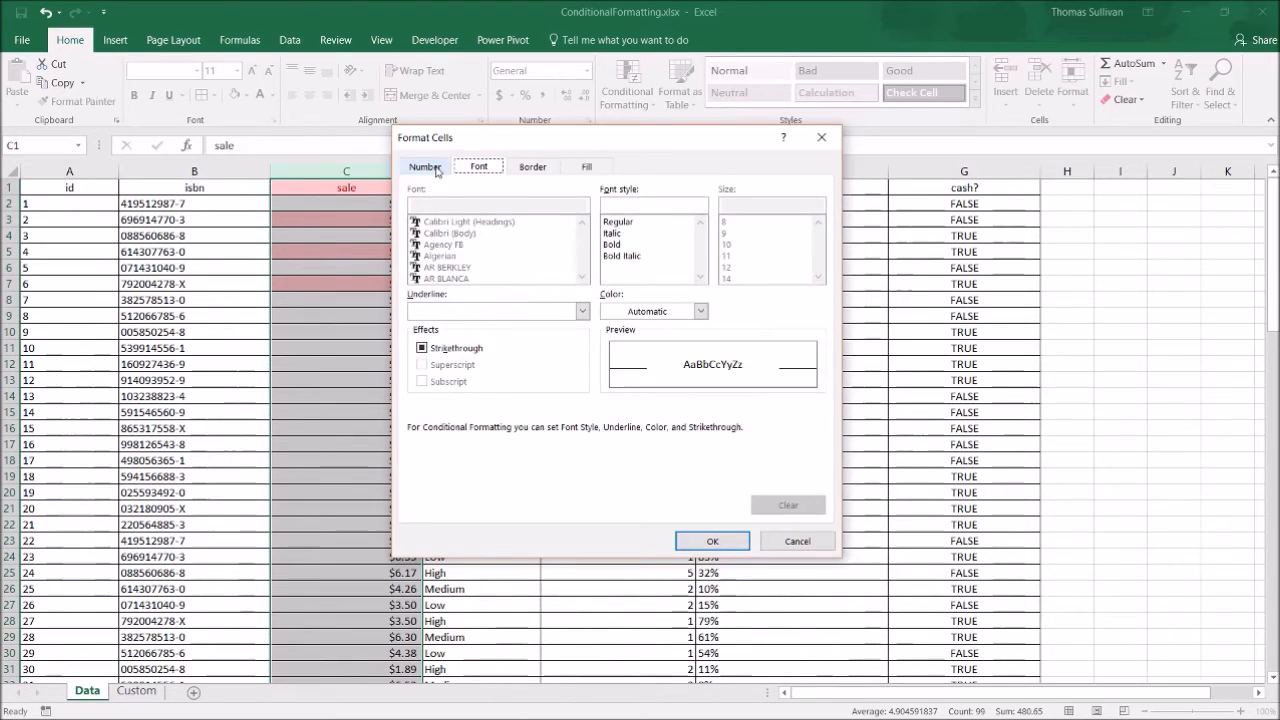
click(426, 167)
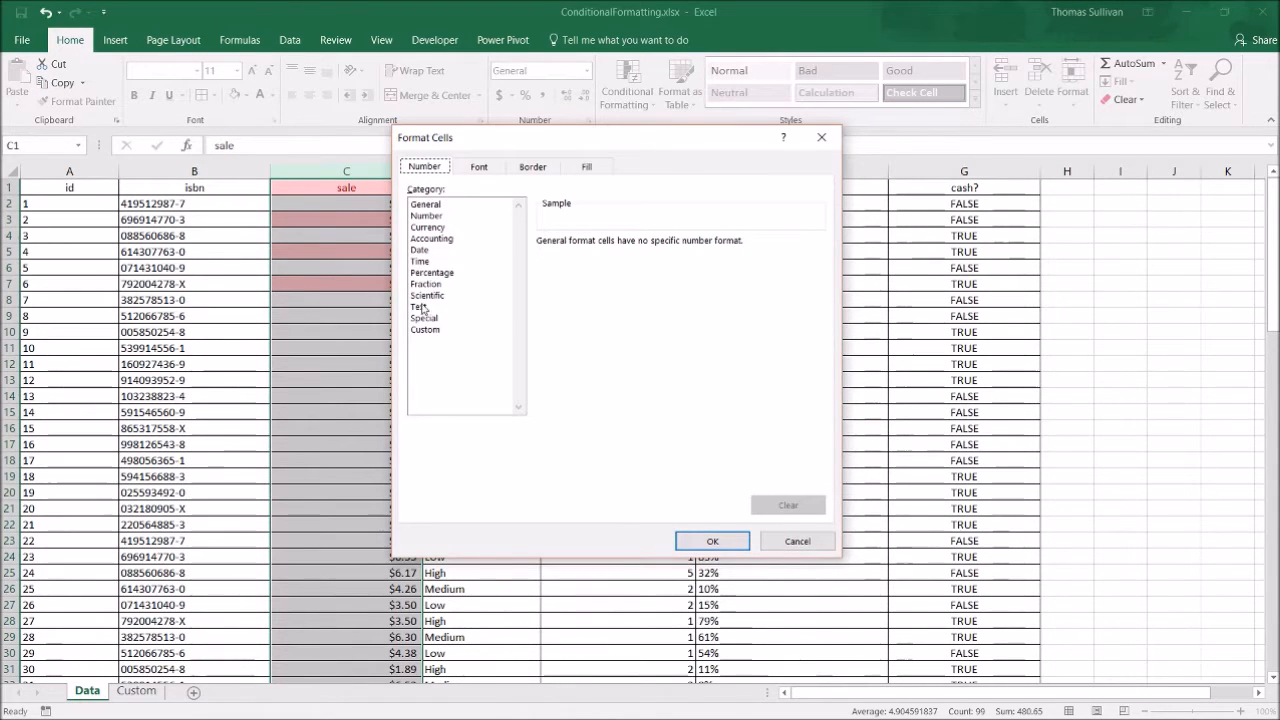
click(713, 541)
Step: Apply the Greater Than rule on the sale column using Light Red Fill with Dark Red Text
click(714, 378)
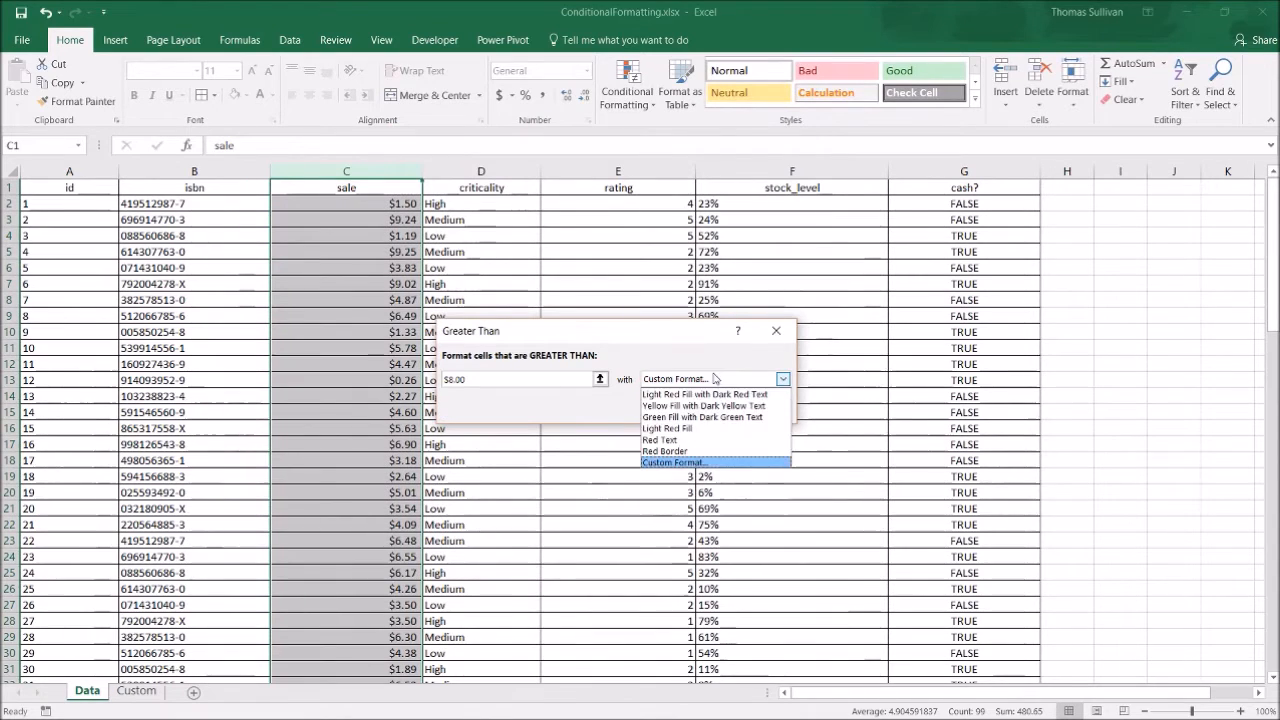
click(704, 394)
click(700, 408)
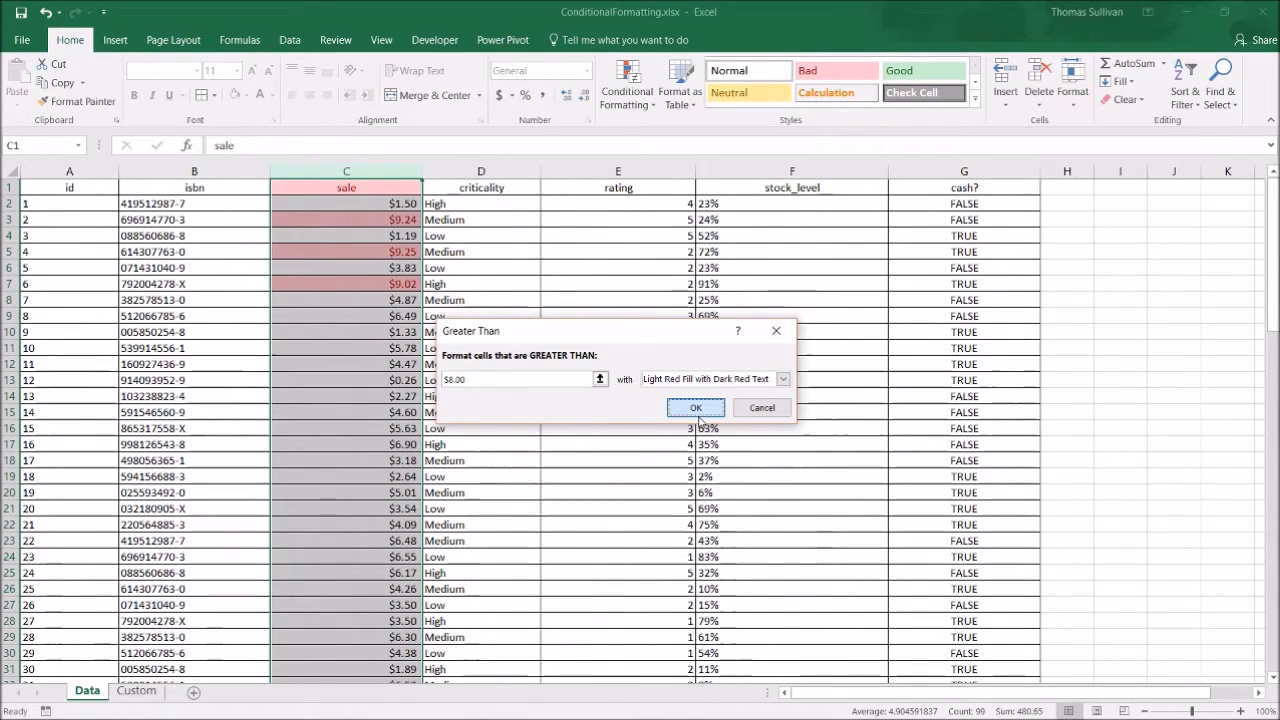
Step: Check the highlighted cells throughout the sale column against the $8 threshold
click(330, 378)
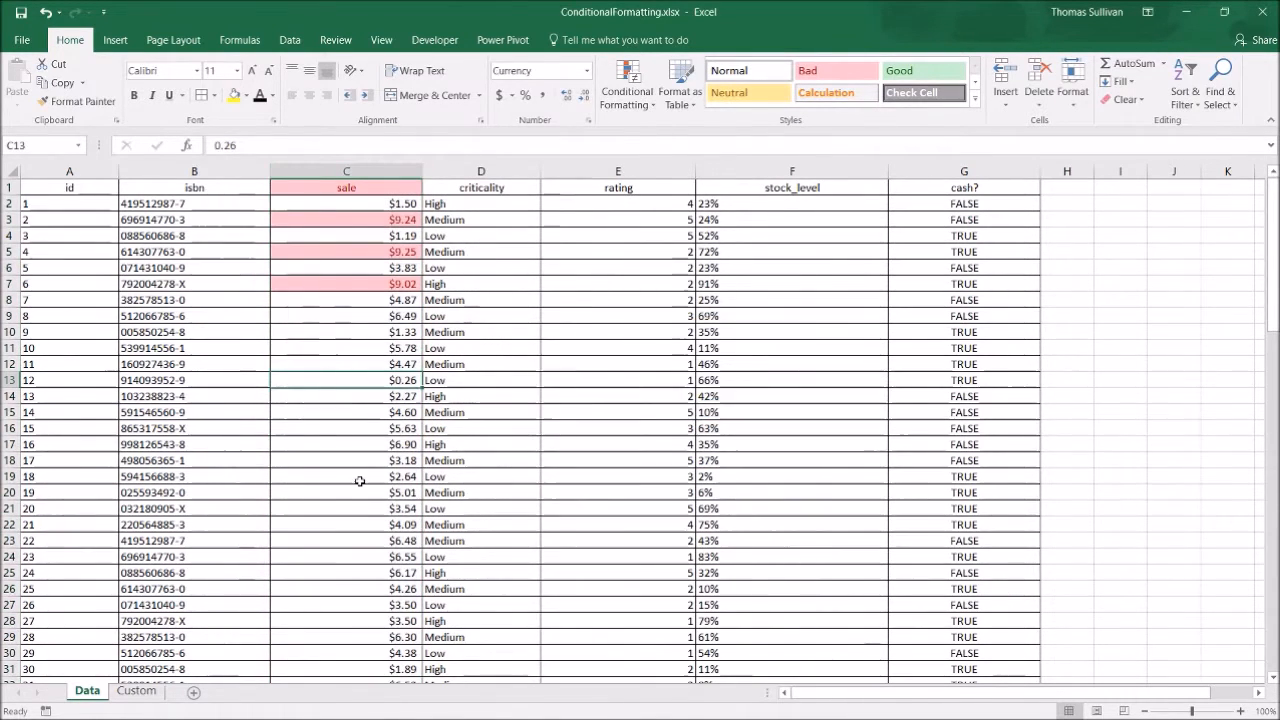
scroll(360, 477, down, 7)
scroll(361, 481, down, 6)
click(368, 380)
click(397, 332)
click(388, 252)
click(390, 216)
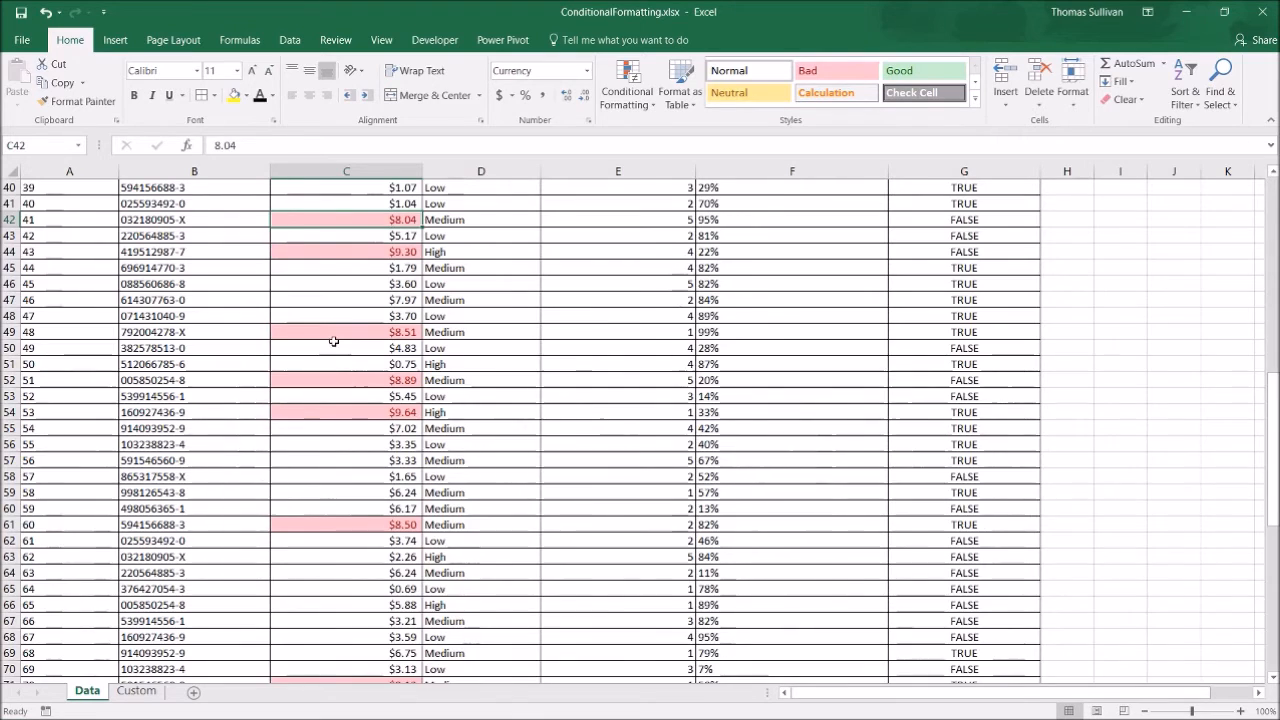
scroll(335, 339, up, 13)
Step: Start a Text That Contains highlight rule on the isbn column referencing cell B8, and preview its matches down the column
click(195, 171)
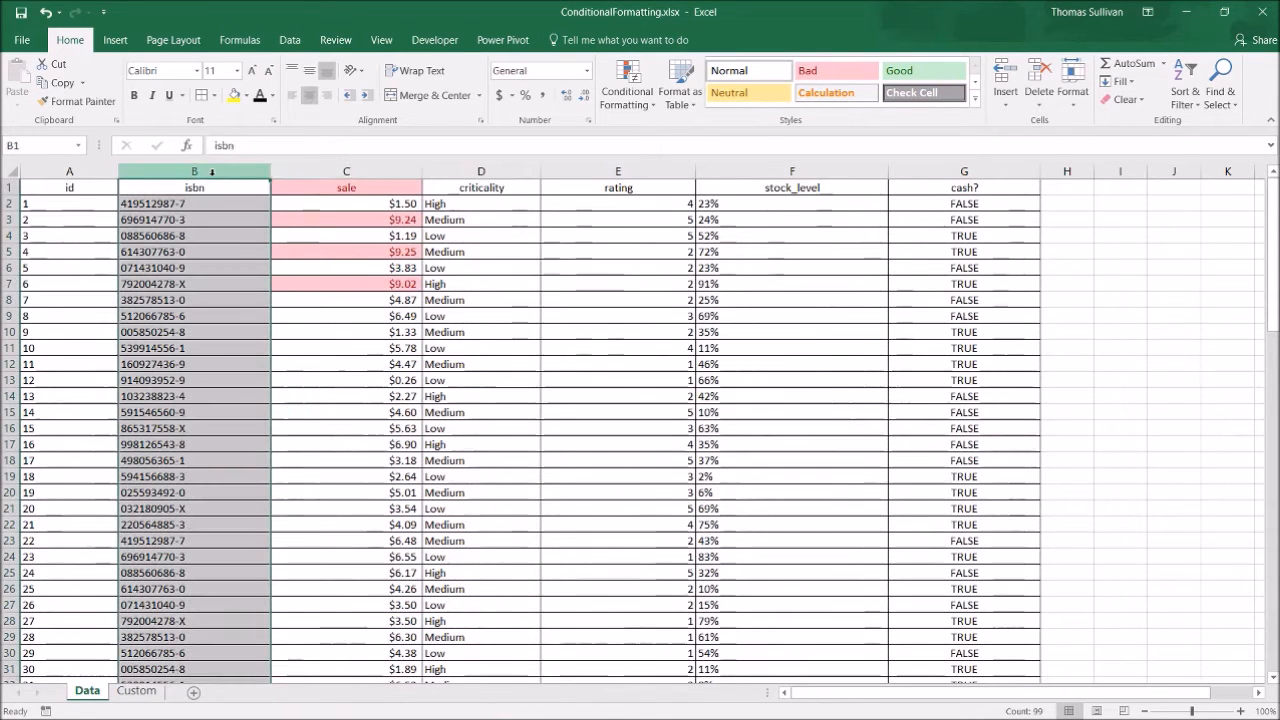
click(643, 100)
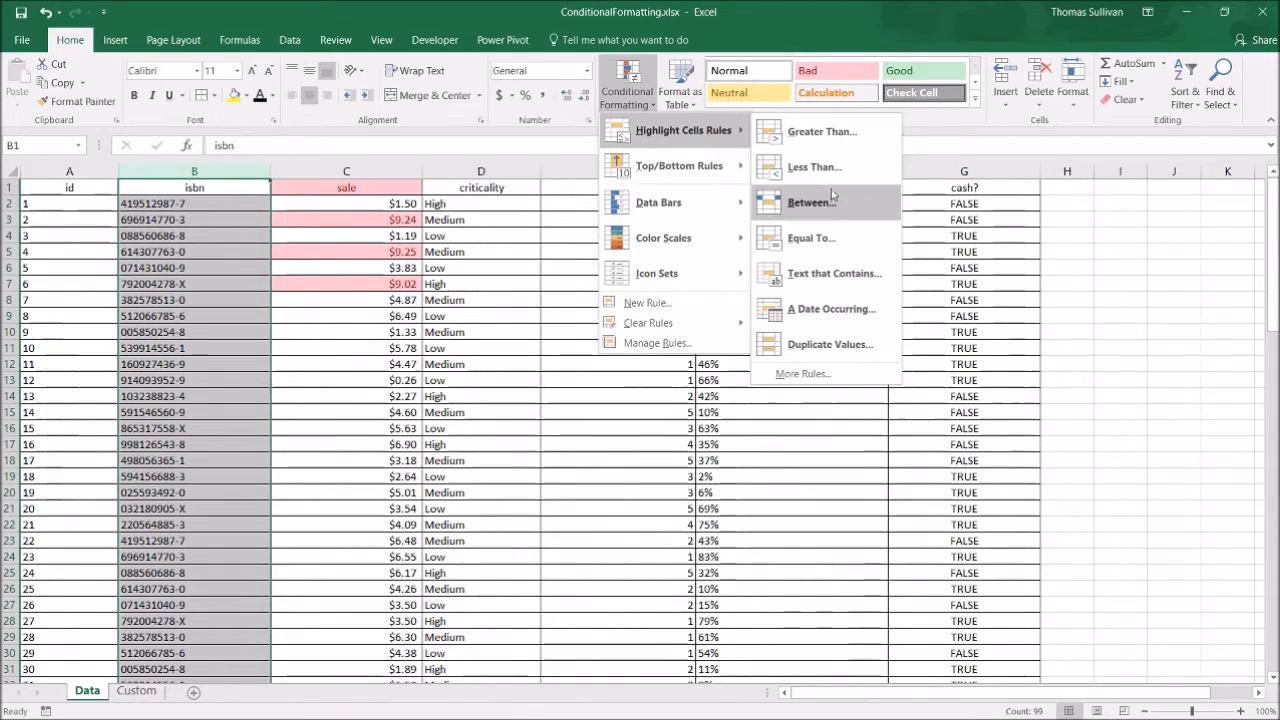
click(822, 276)
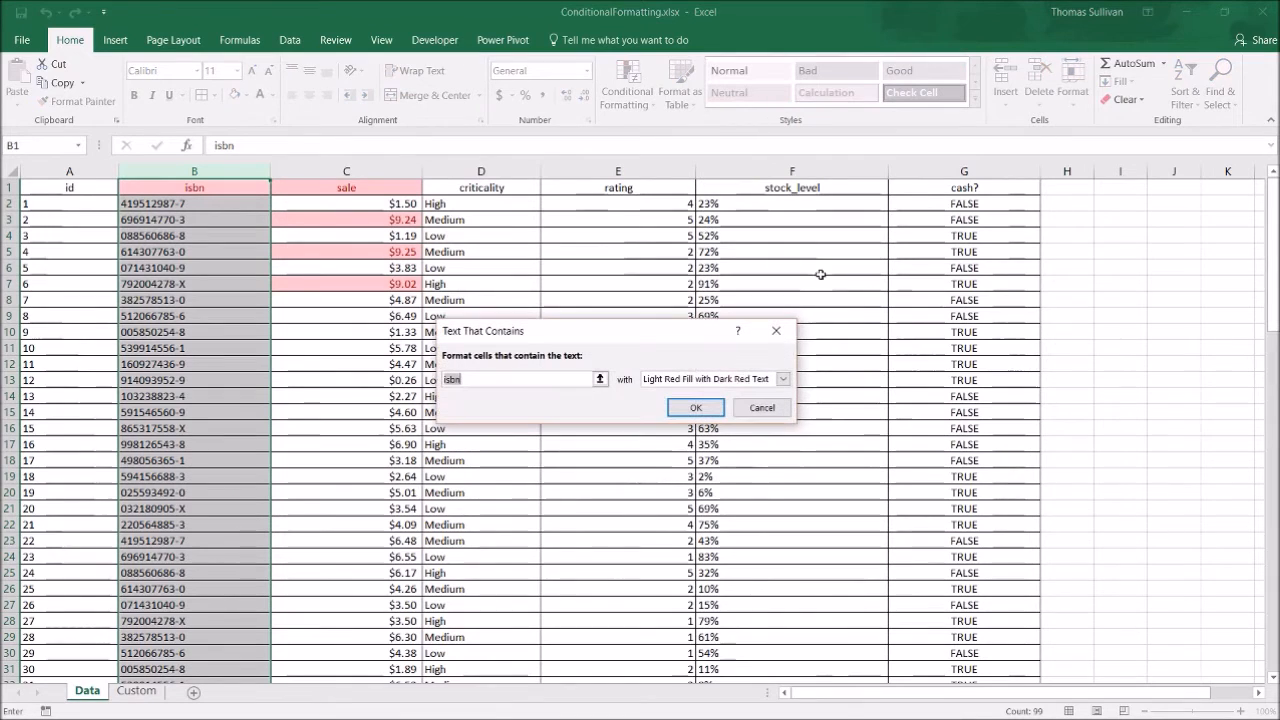
click(600, 380)
click(124, 302)
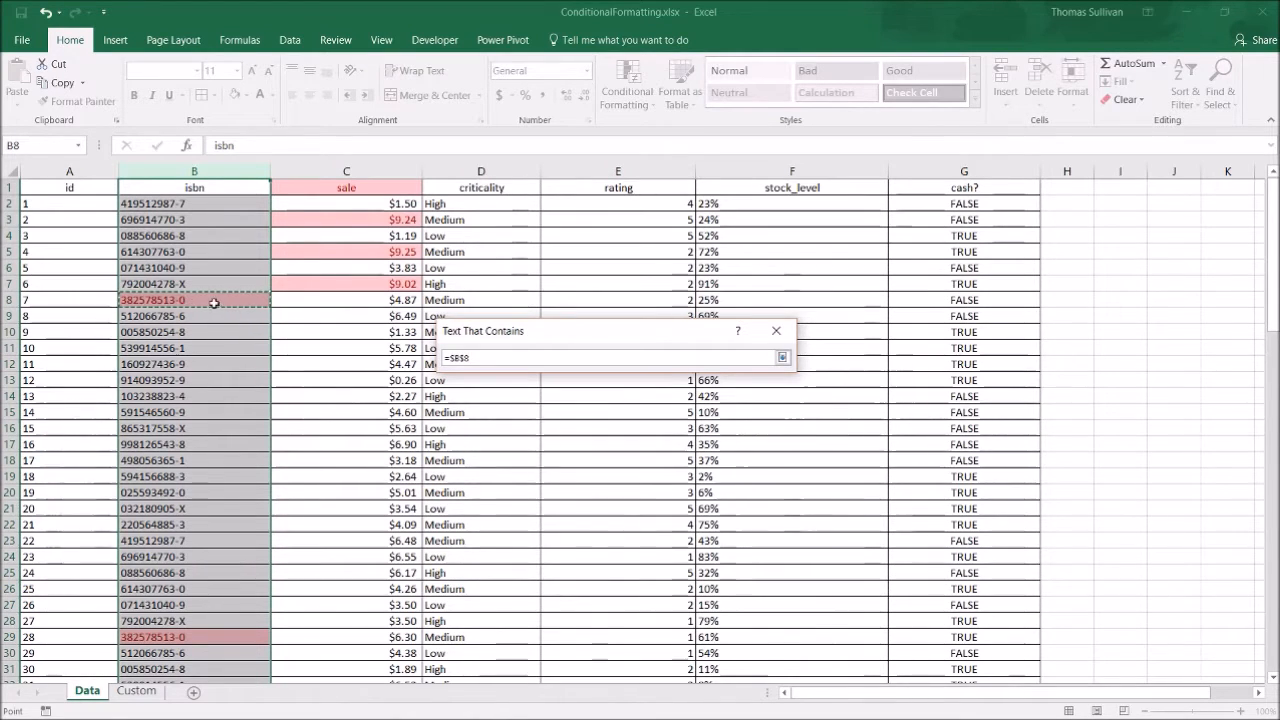
scroll(215, 302, down, 10)
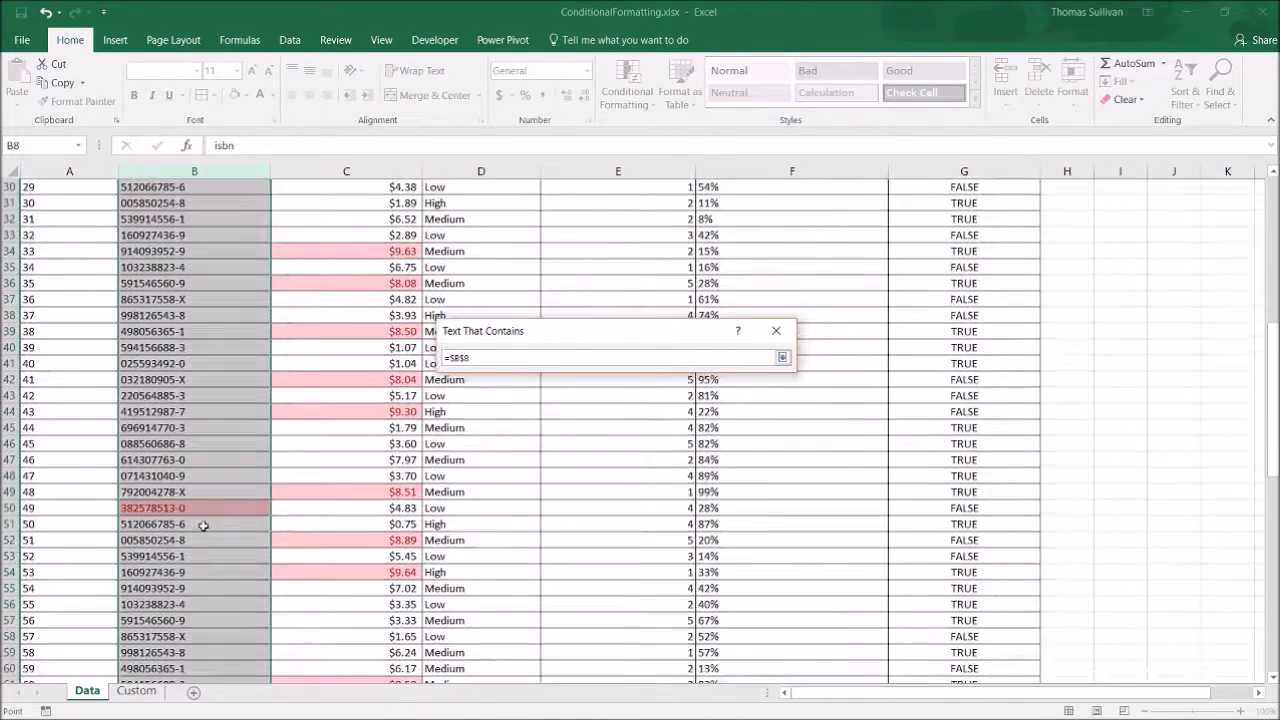
scroll(228, 478, down, 7)
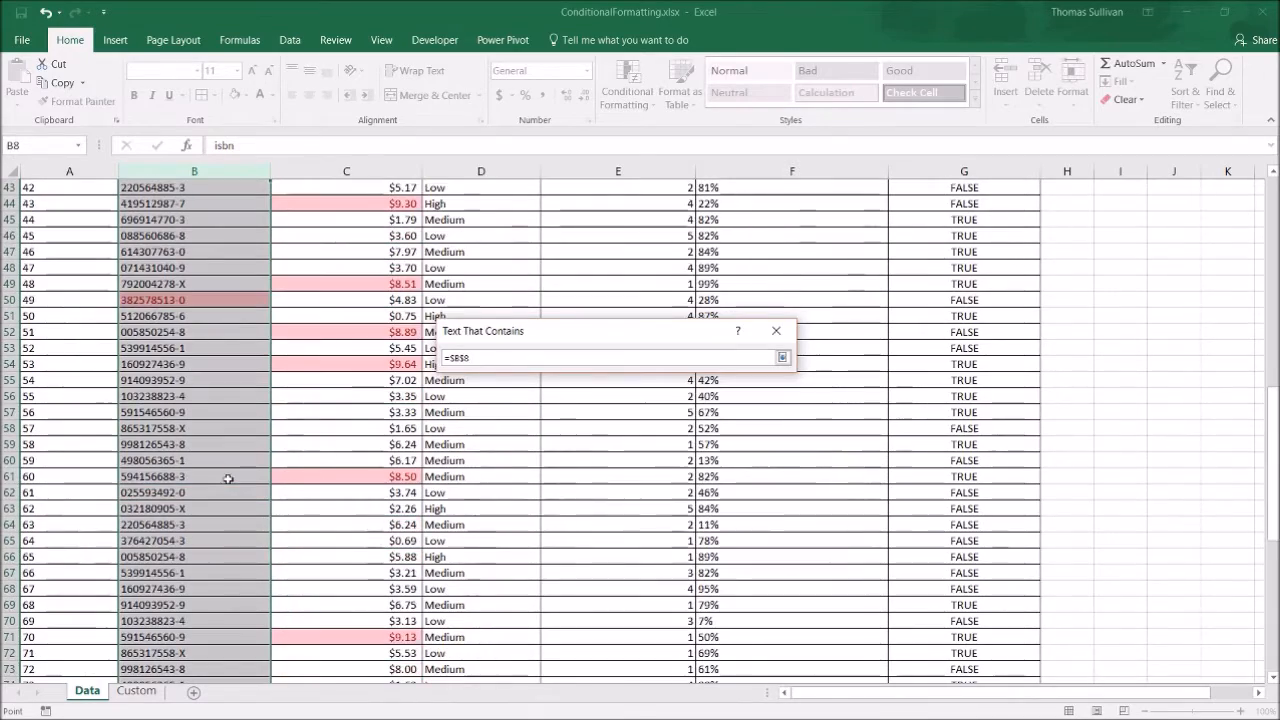
scroll(228, 478, up, 8)
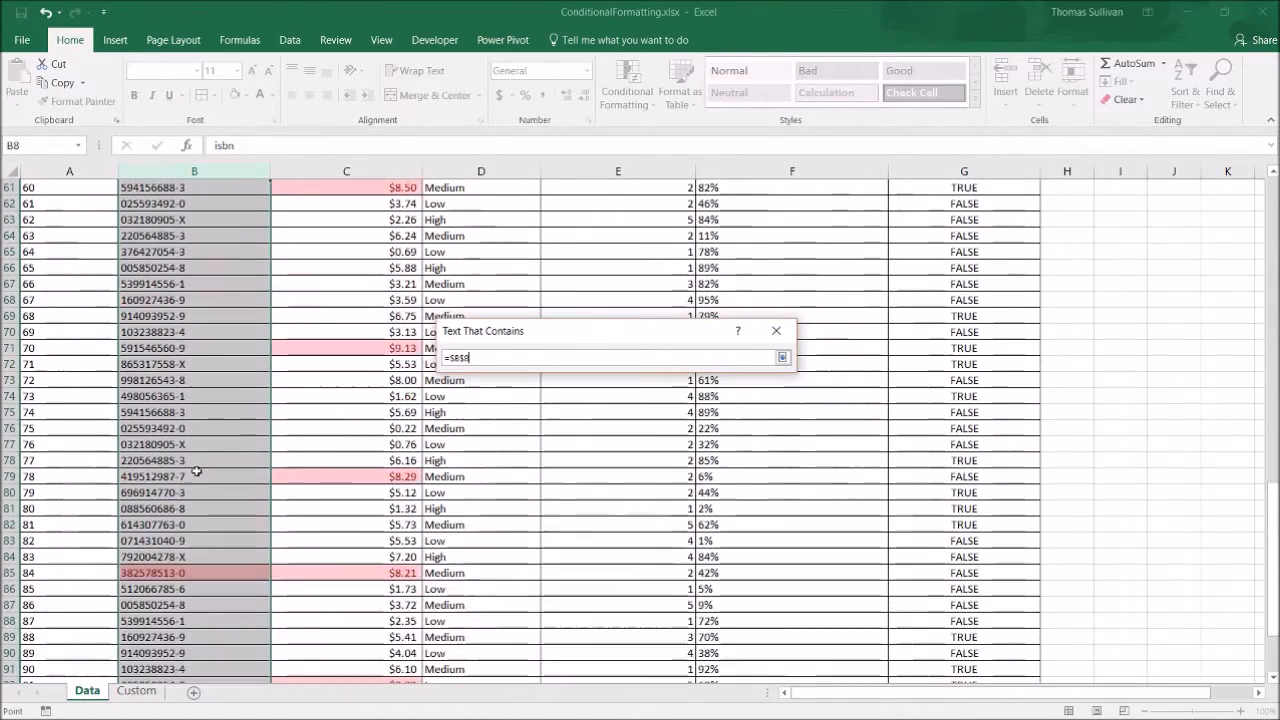
scroll(197, 471, up, 9)
Step: Try cells B6, B4, B17 and B54 as the text reference to preview which isbn values match
click(173, 268)
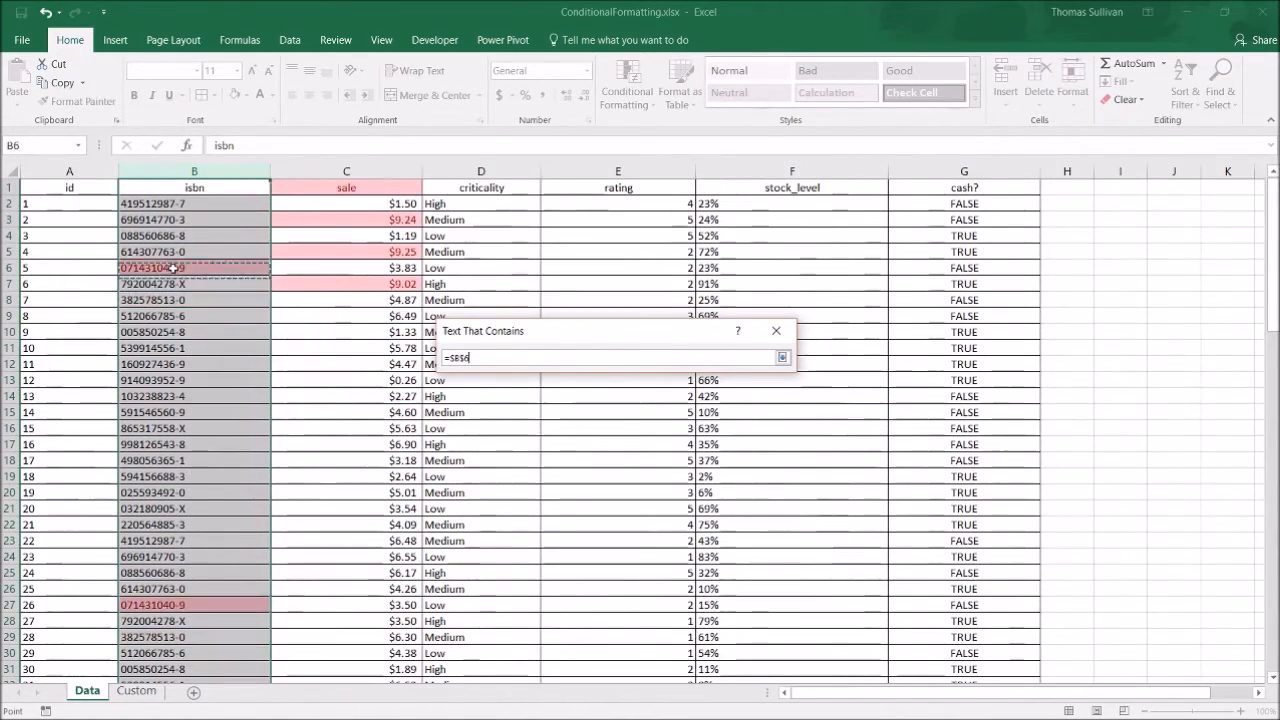
click(173, 236)
click(170, 268)
click(164, 444)
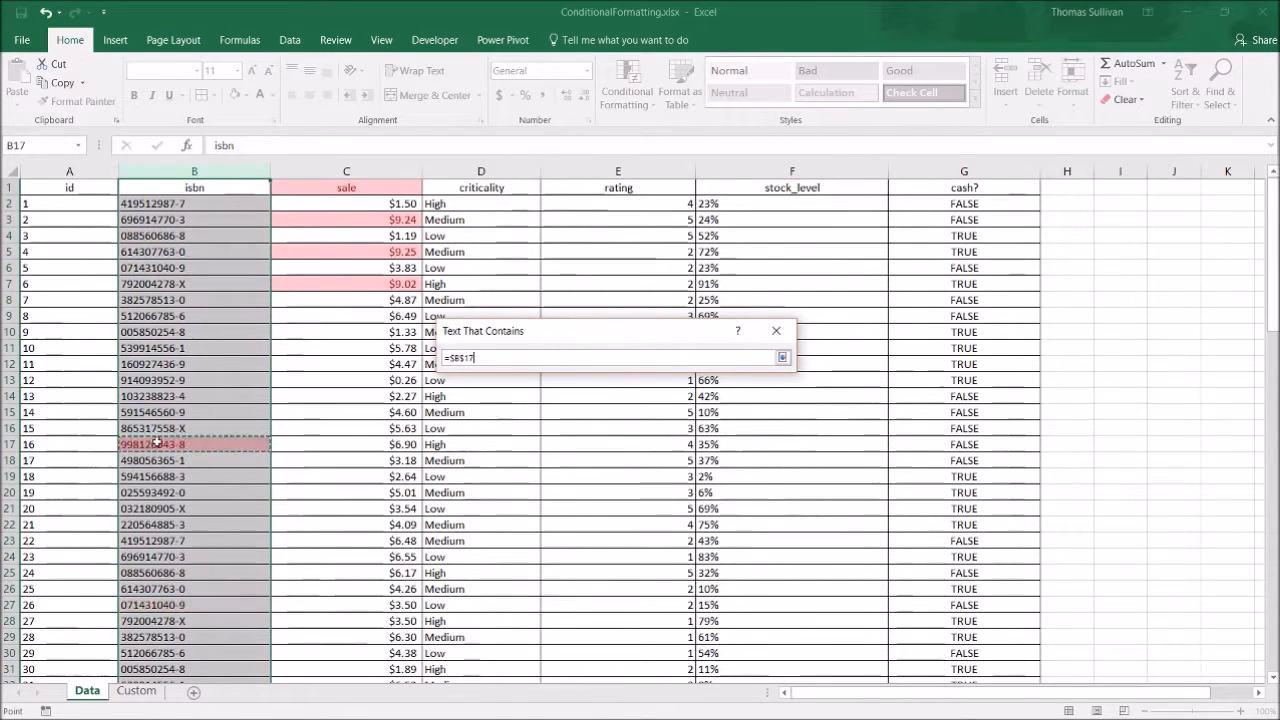
scroll(163, 458, down, 6)
scroll(163, 457, down, 6)
click(185, 460)
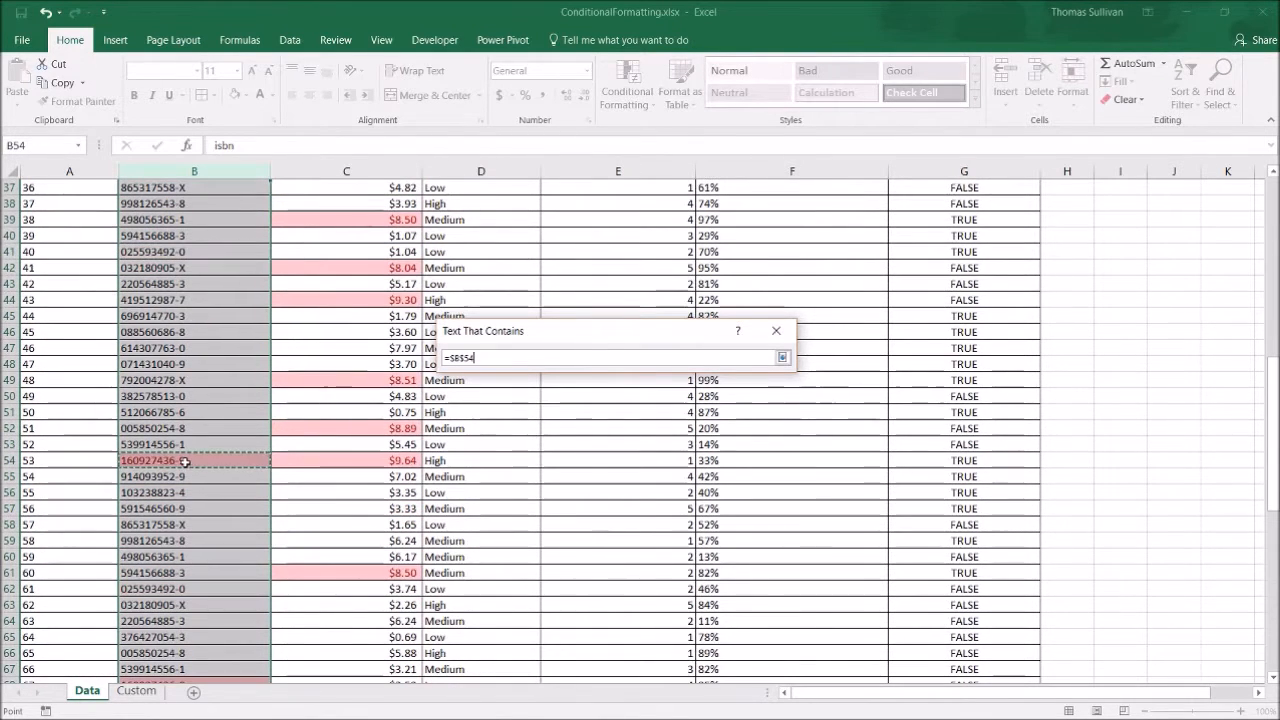
Step: Set cell B2 as the text reference for the isbn column's Text That Contains rule and apply the rule
scroll(186, 457, up, 12)
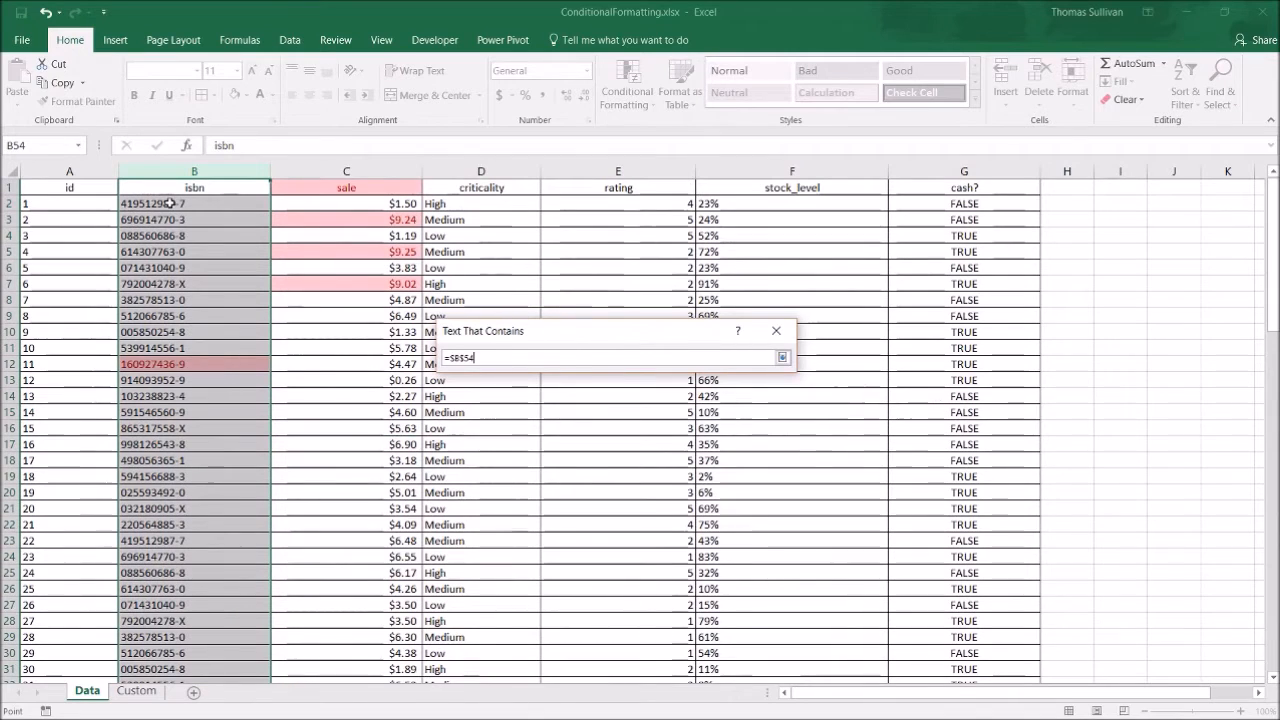
click(172, 203)
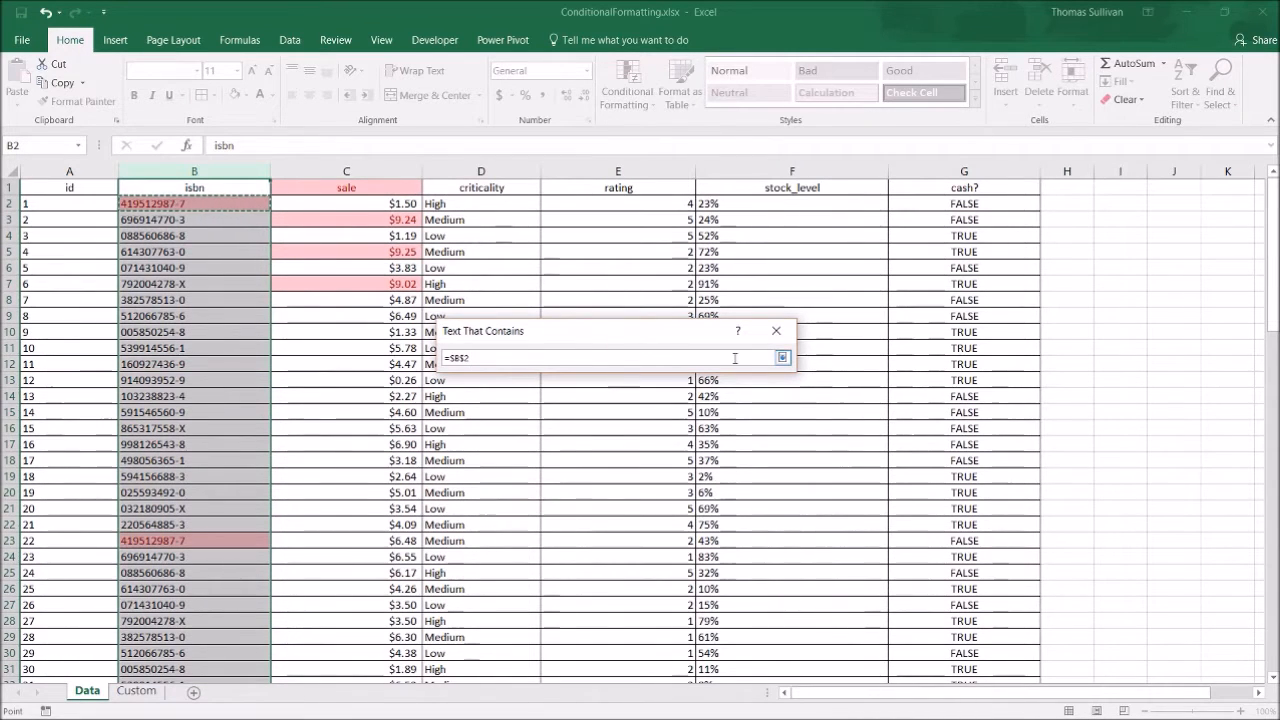
key(Return)
click(696, 407)
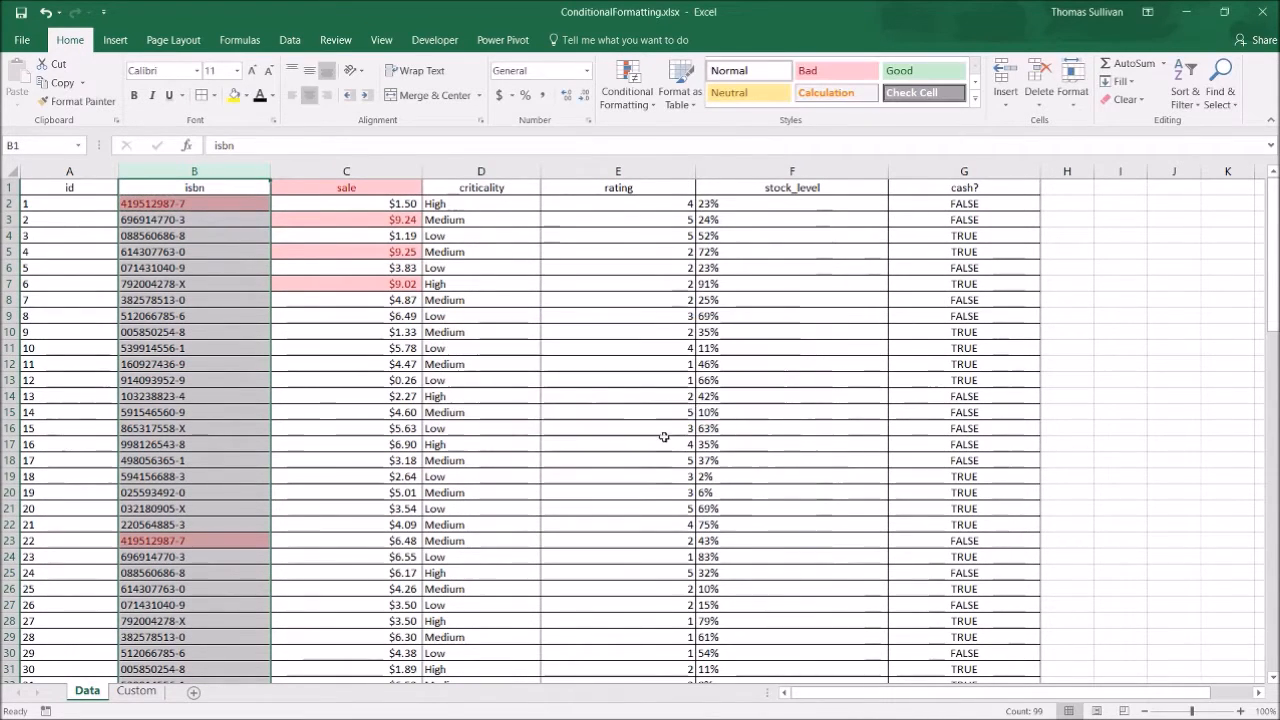
click(605, 476)
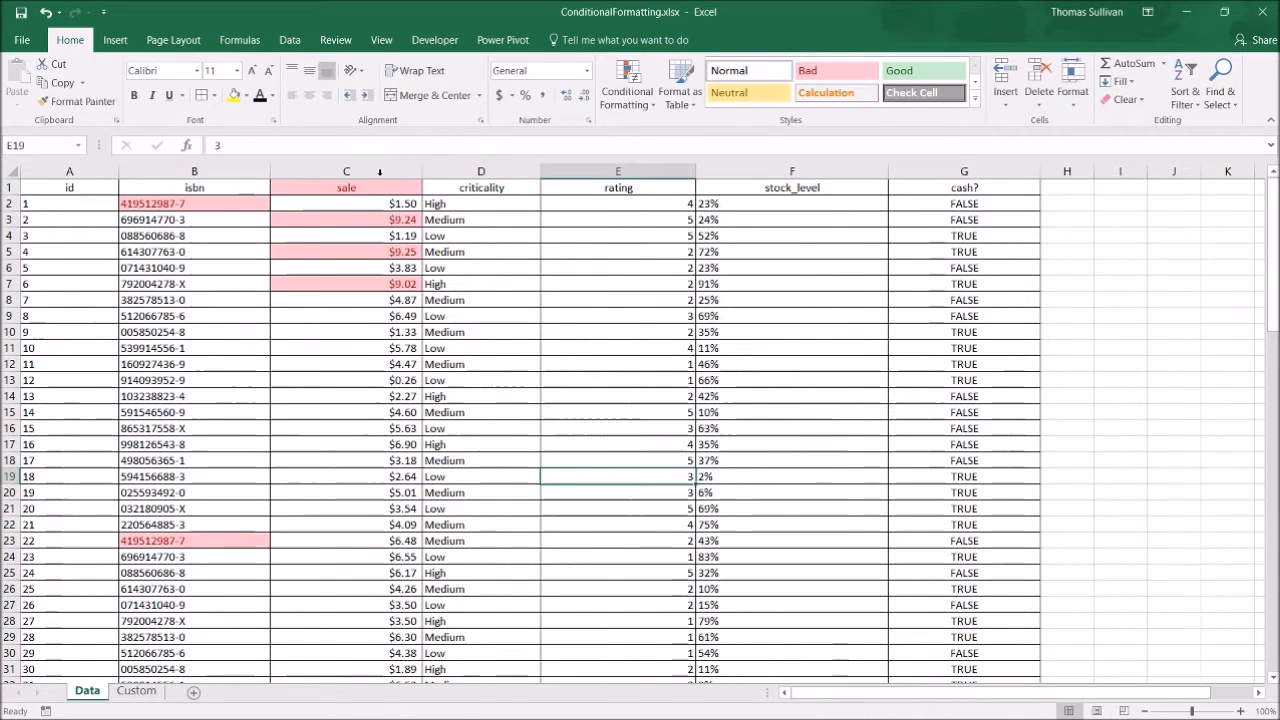
scroll(223, 506, down, 3)
scroll(225, 506, up, 1)
scroll(225, 506, up, 2)
click(206, 201)
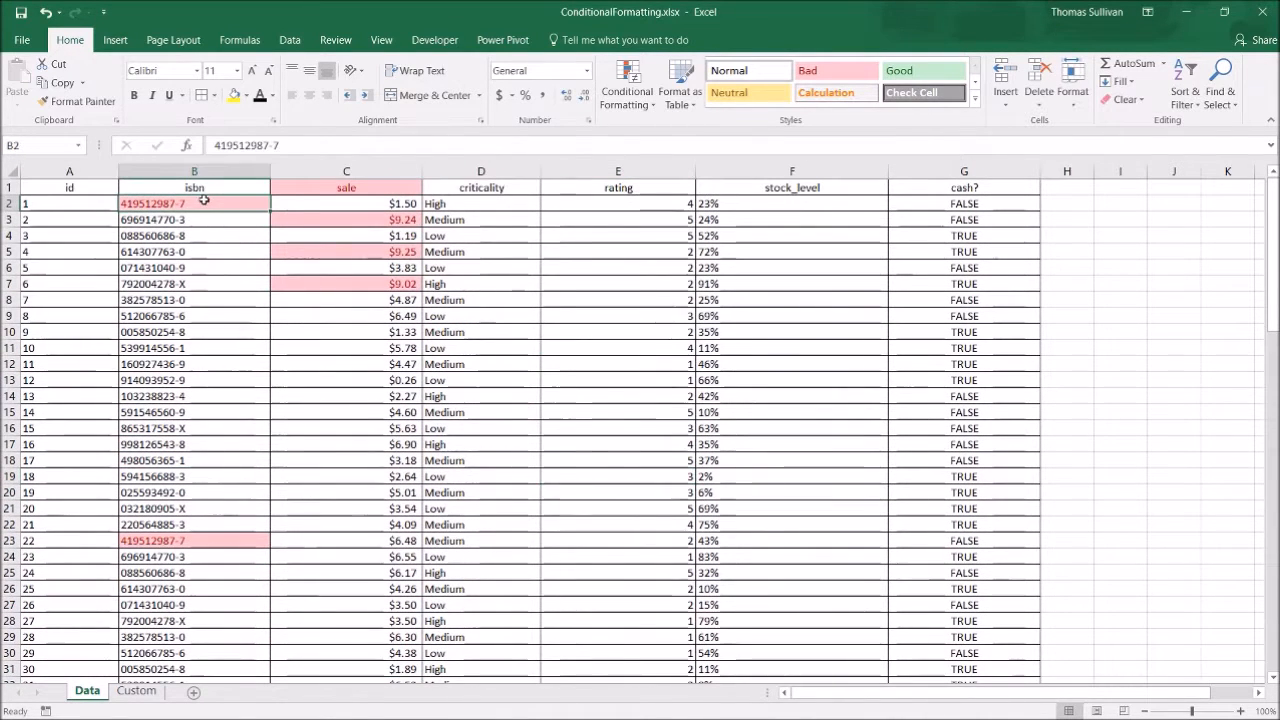
drag(314, 219, 314, 291)
click(322, 344)
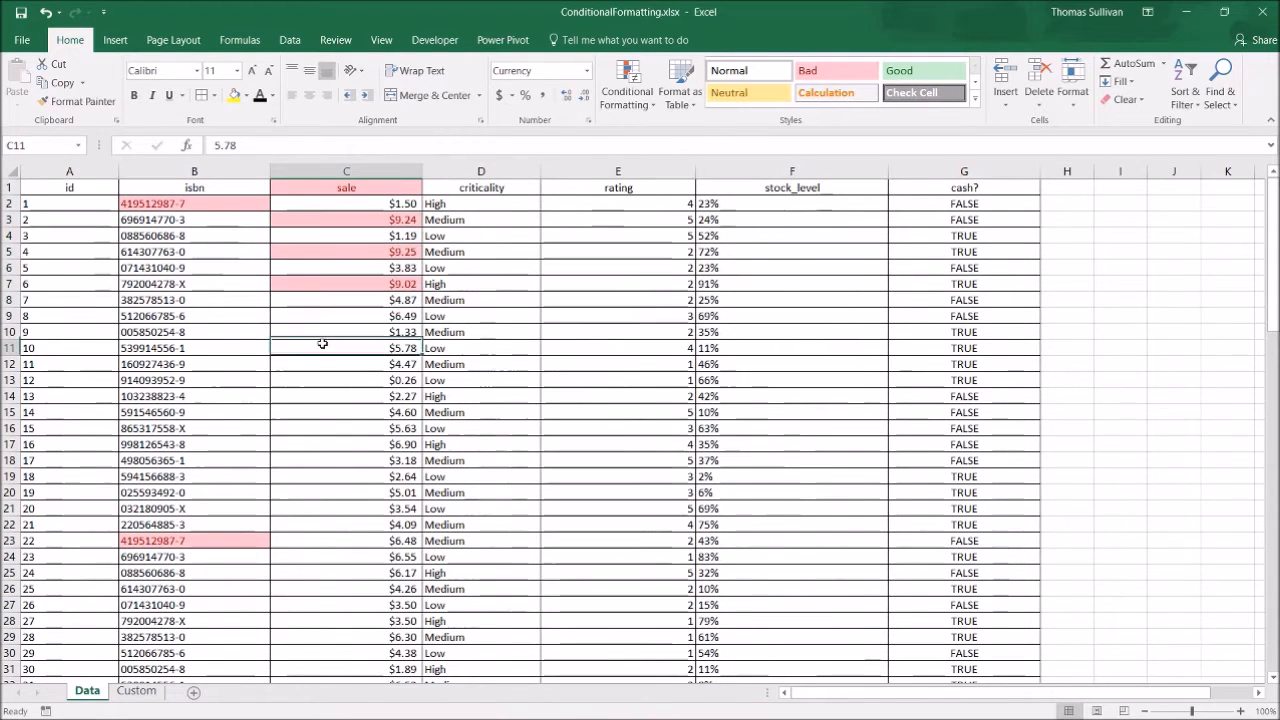
click(720, 171)
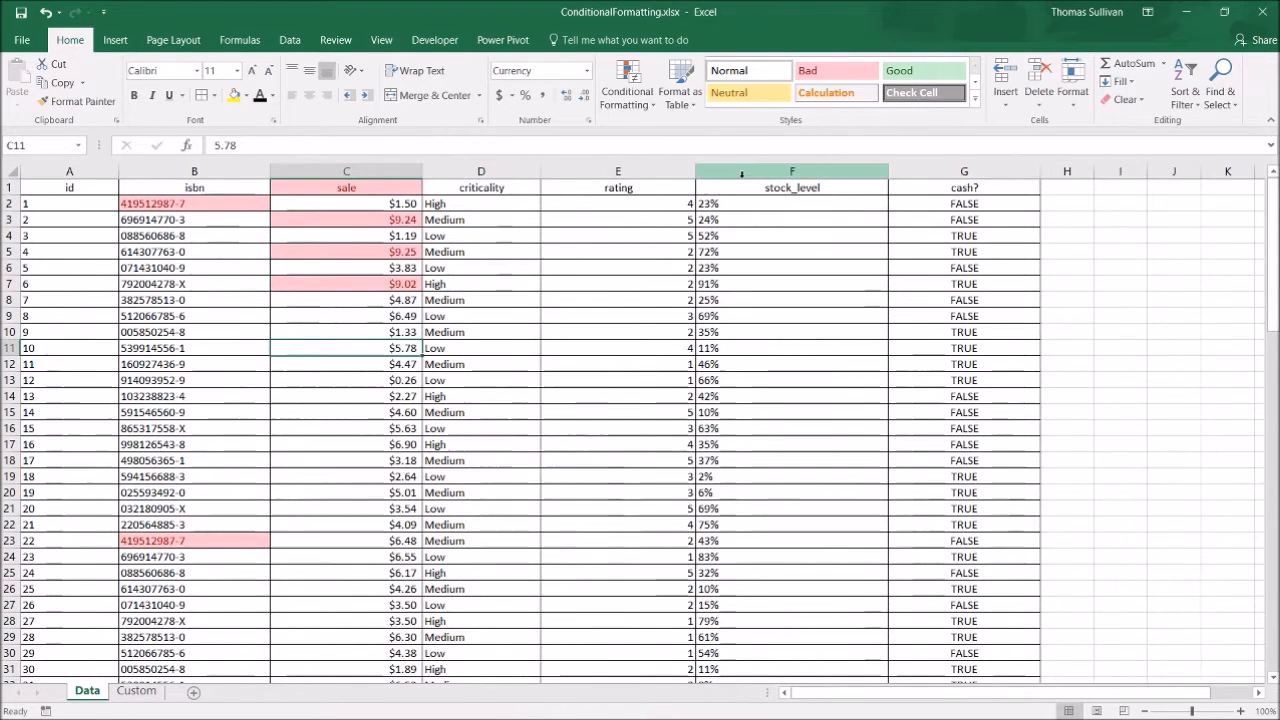
click(661, 168)
click(627, 85)
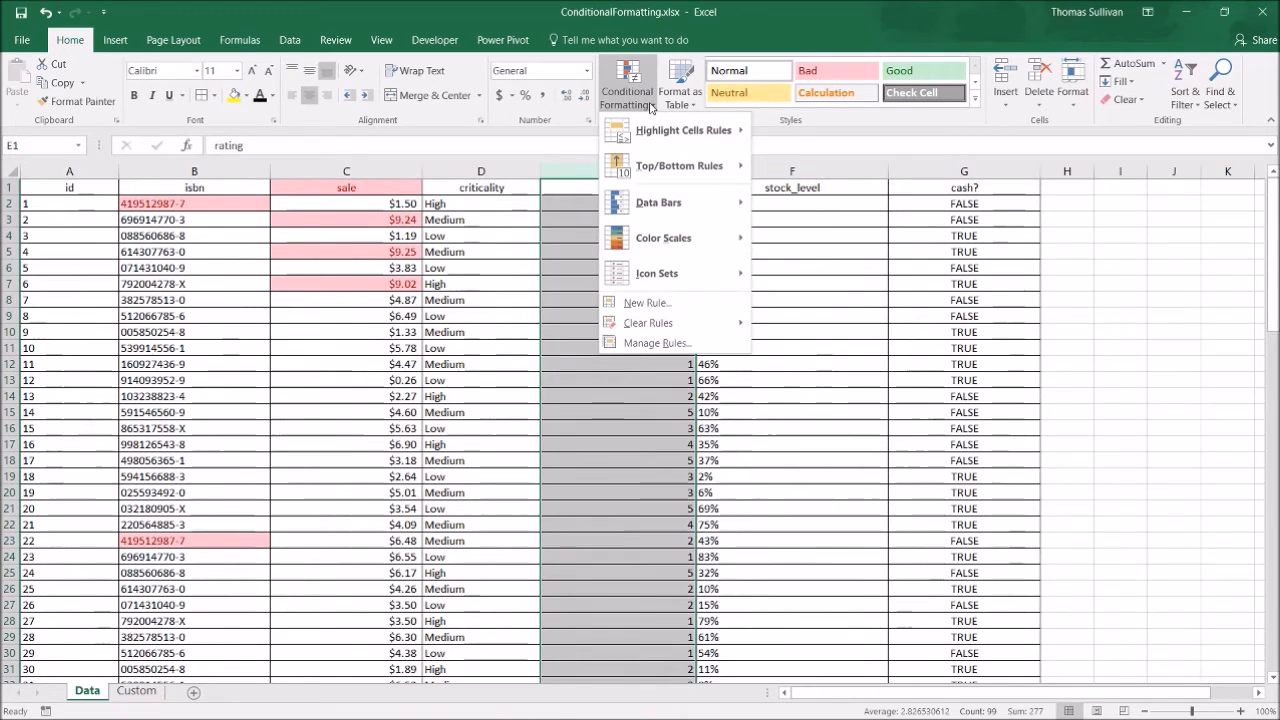
mouse_move(649, 177)
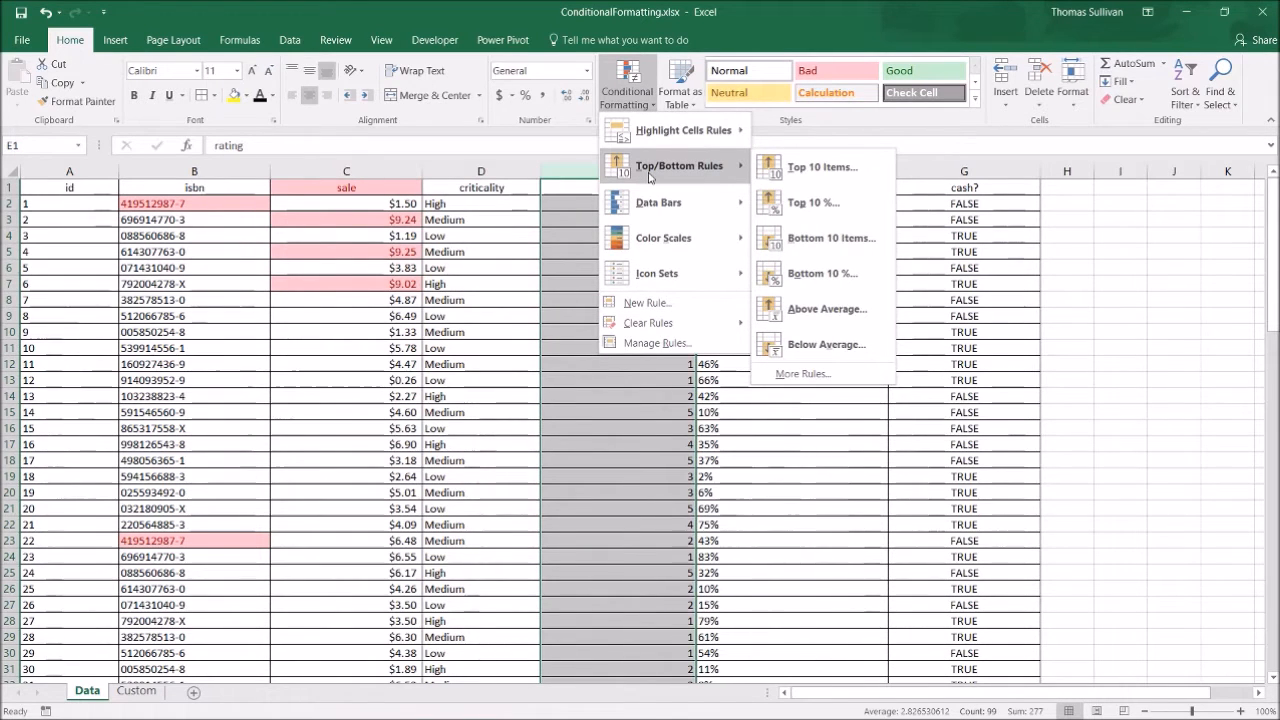
click(807, 163)
Step: Apply a Top 10 Items rule to the stock_level column using Green Fill with Dark Green Text
click(806, 167)
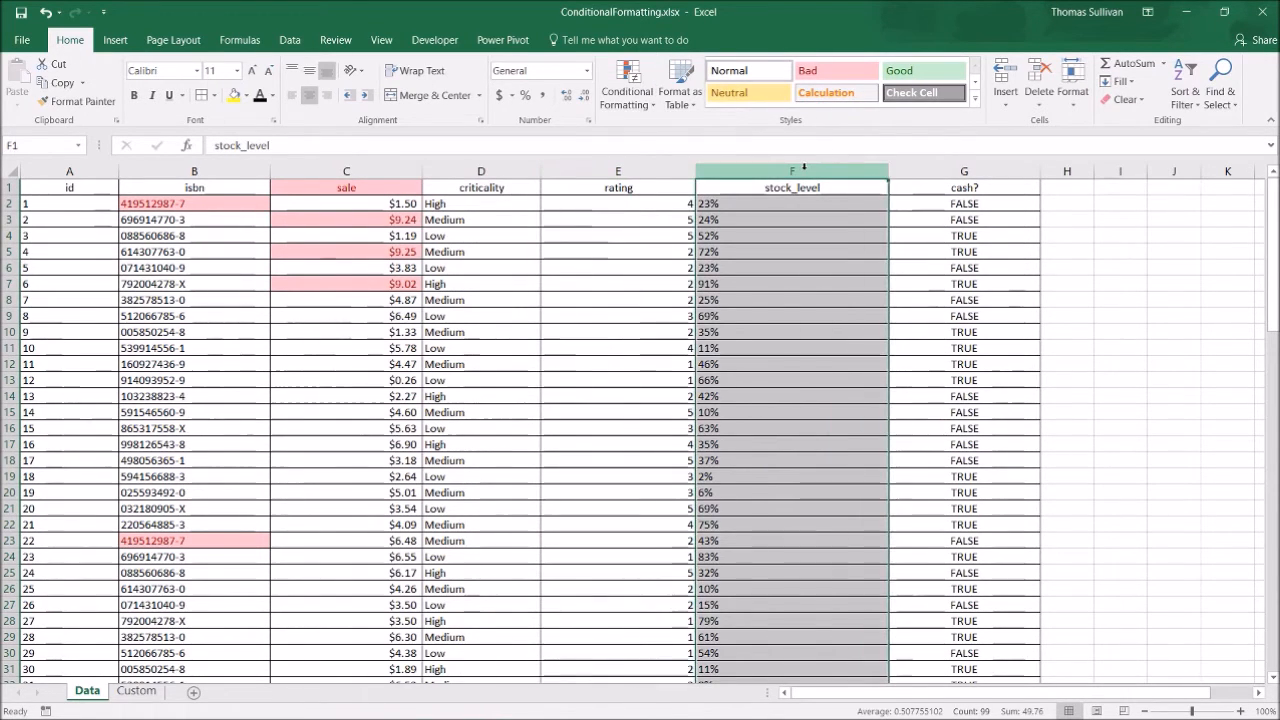
click(626, 98)
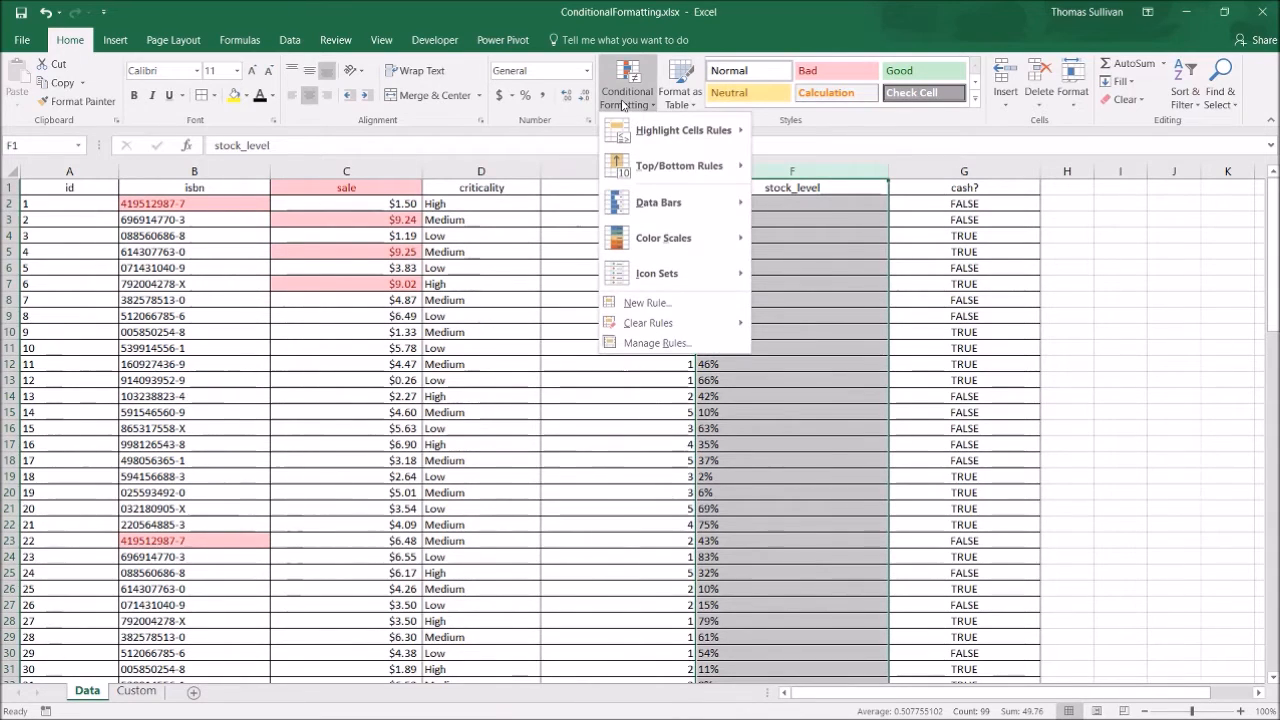
mouse_move(680, 166)
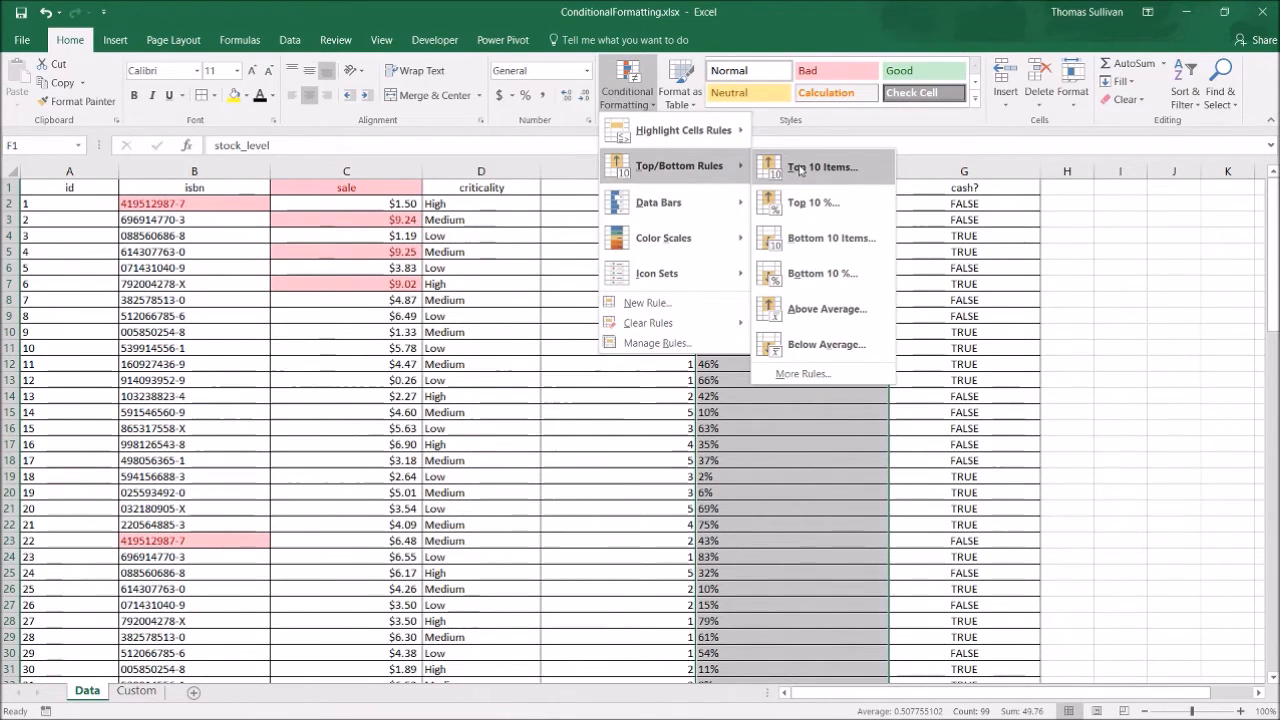
click(805, 167)
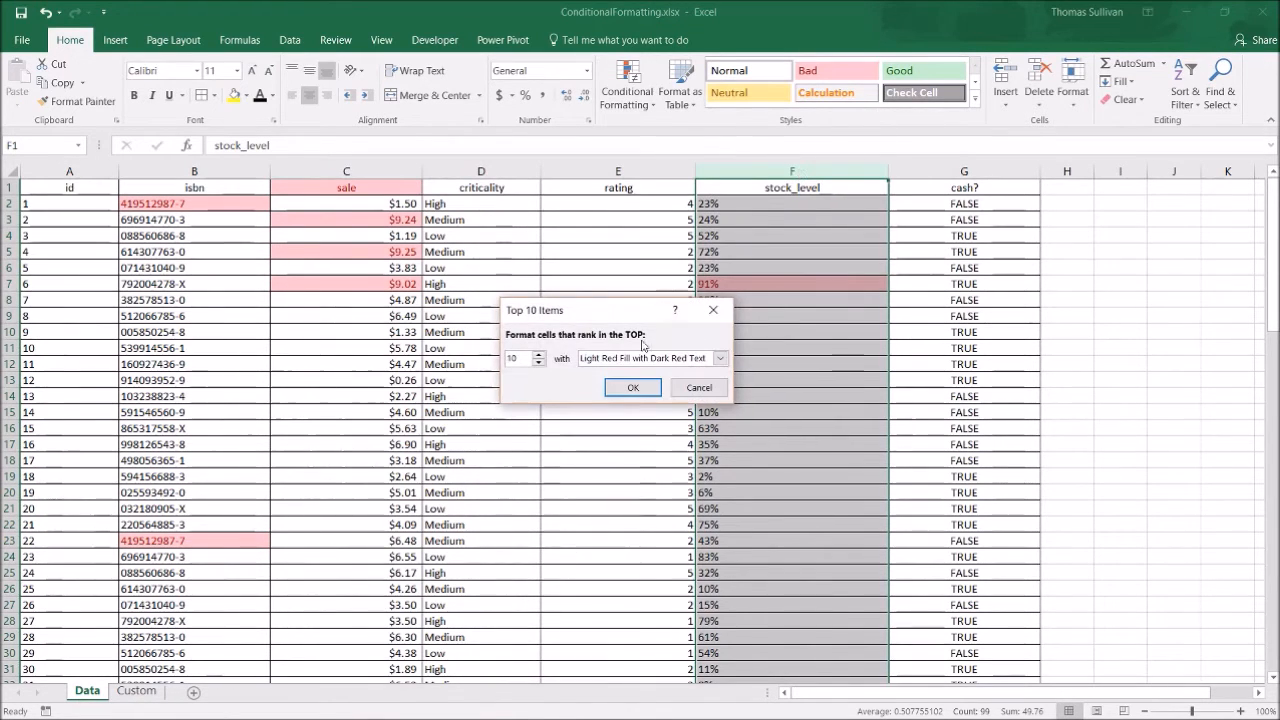
click(720, 358)
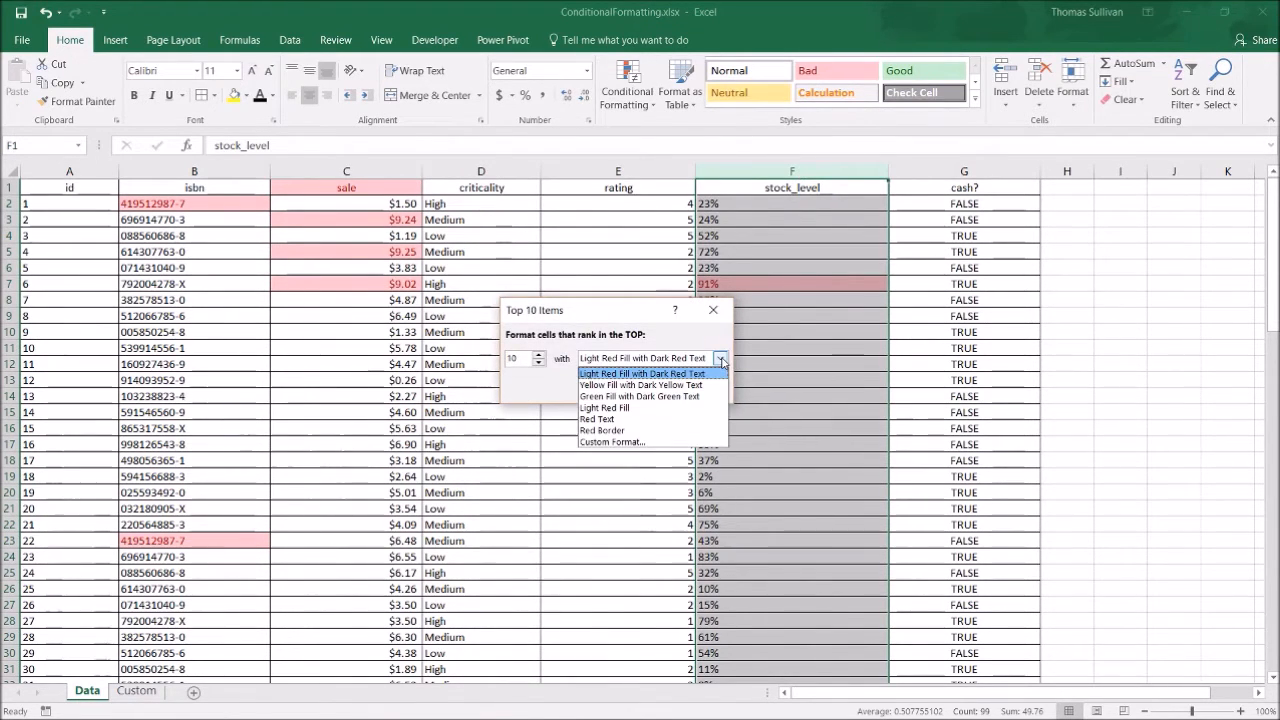
click(673, 397)
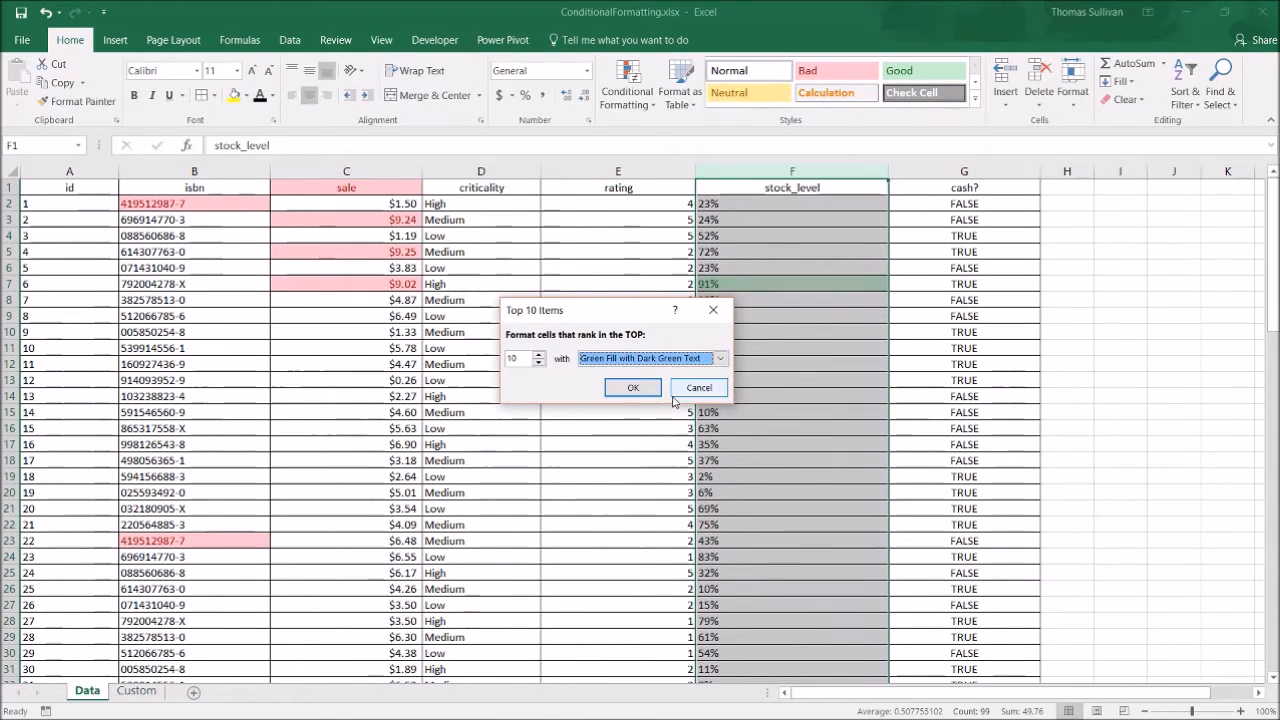
click(617, 394)
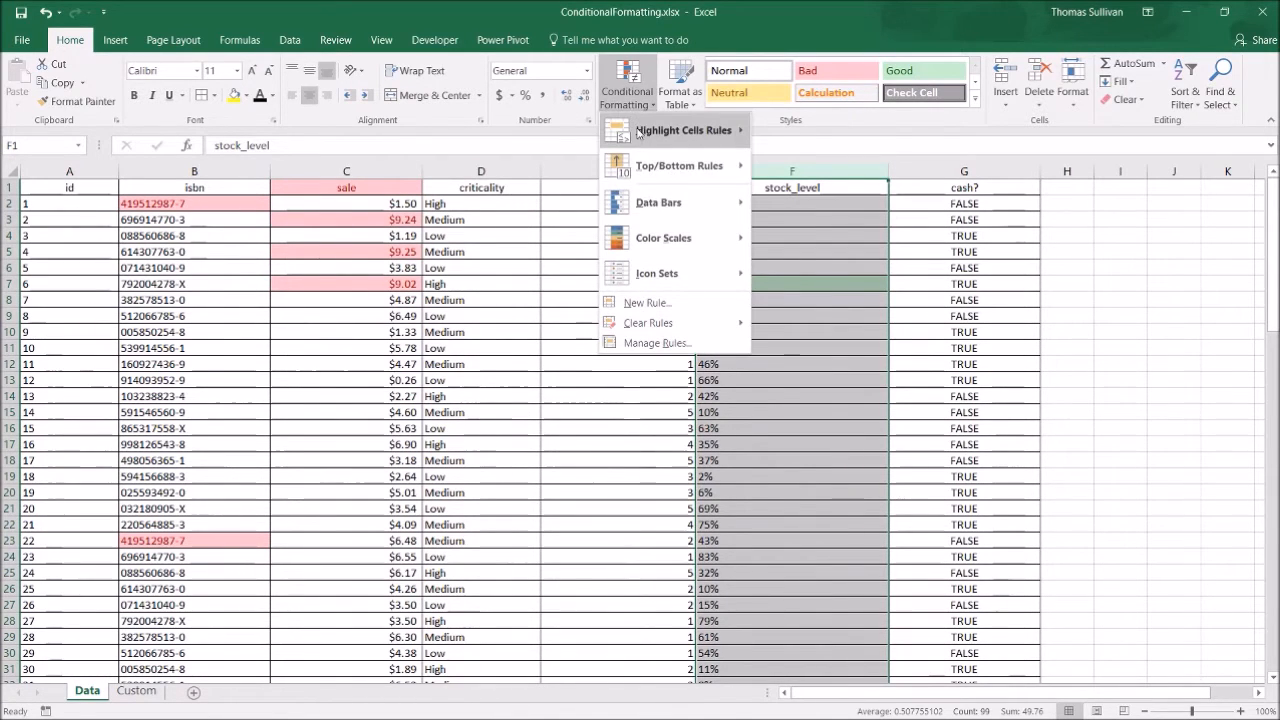
Step: Apply a Bottom 10 Items rule to the stock_level column using Light Red Fill with Dark Red Text
mouse_move(690, 166)
click(823, 240)
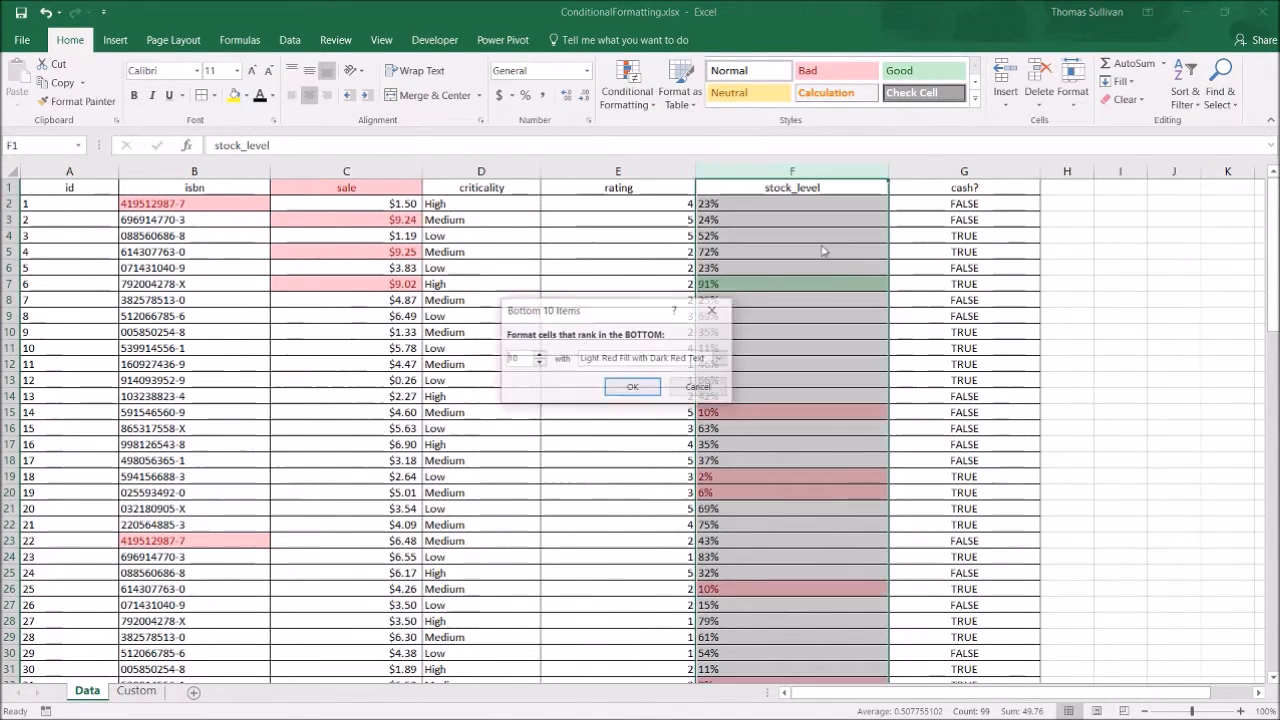
click(630, 387)
click(710, 348)
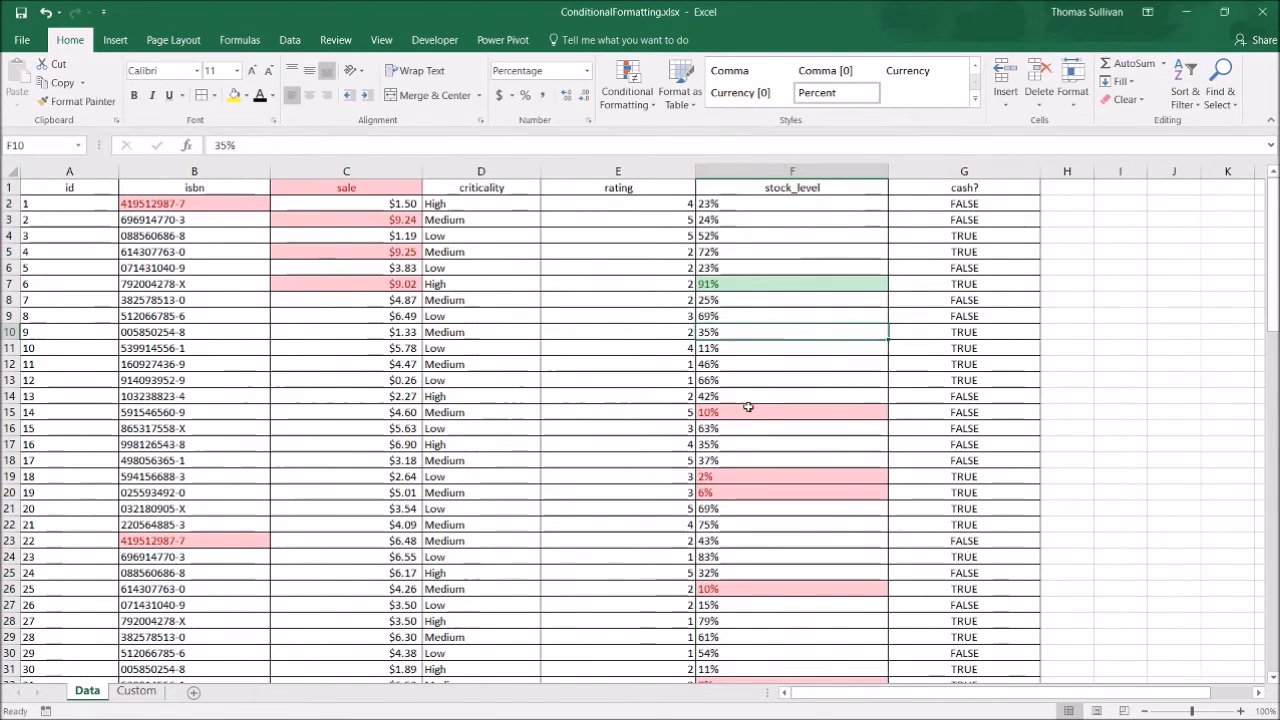
Step: Examine the top and bottom ten stock_level cells highlighted throughout the column
scroll(750, 400, down, 8)
click(767, 458)
click(780, 559)
click(773, 299)
scroll(770, 320, up, 3)
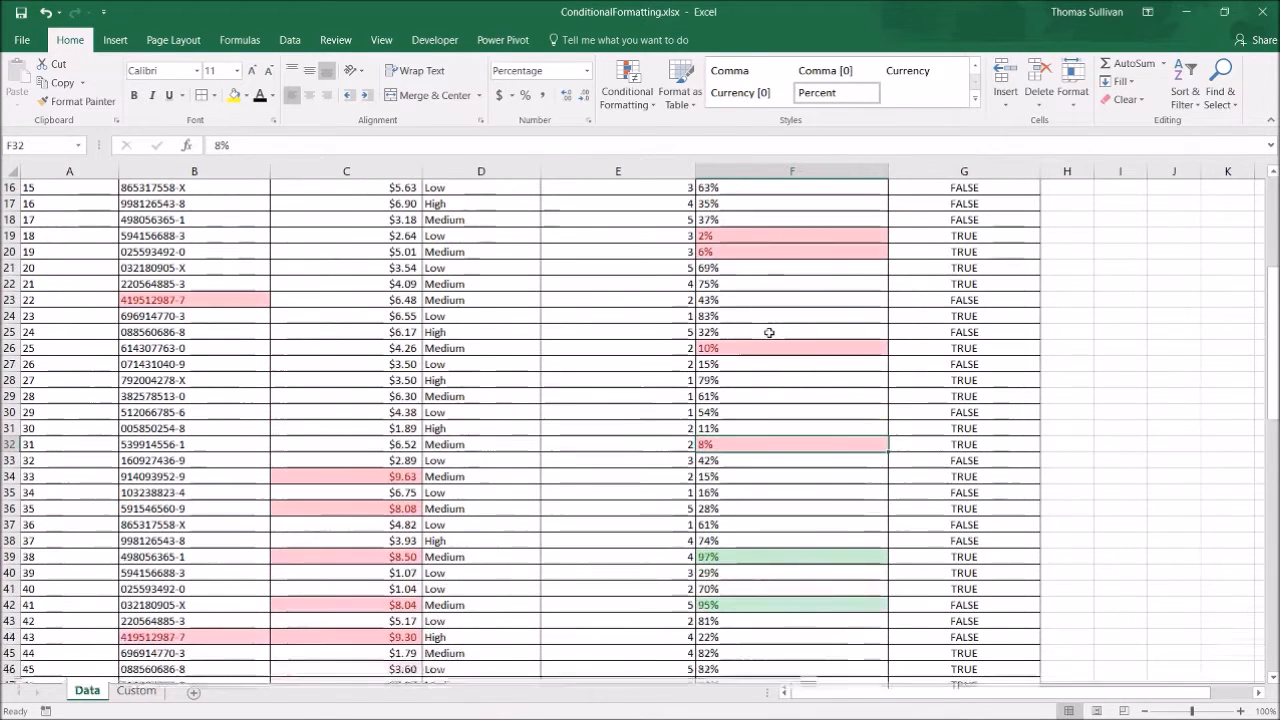
click(758, 258)
click(752, 238)
scroll(752, 391, down, 14)
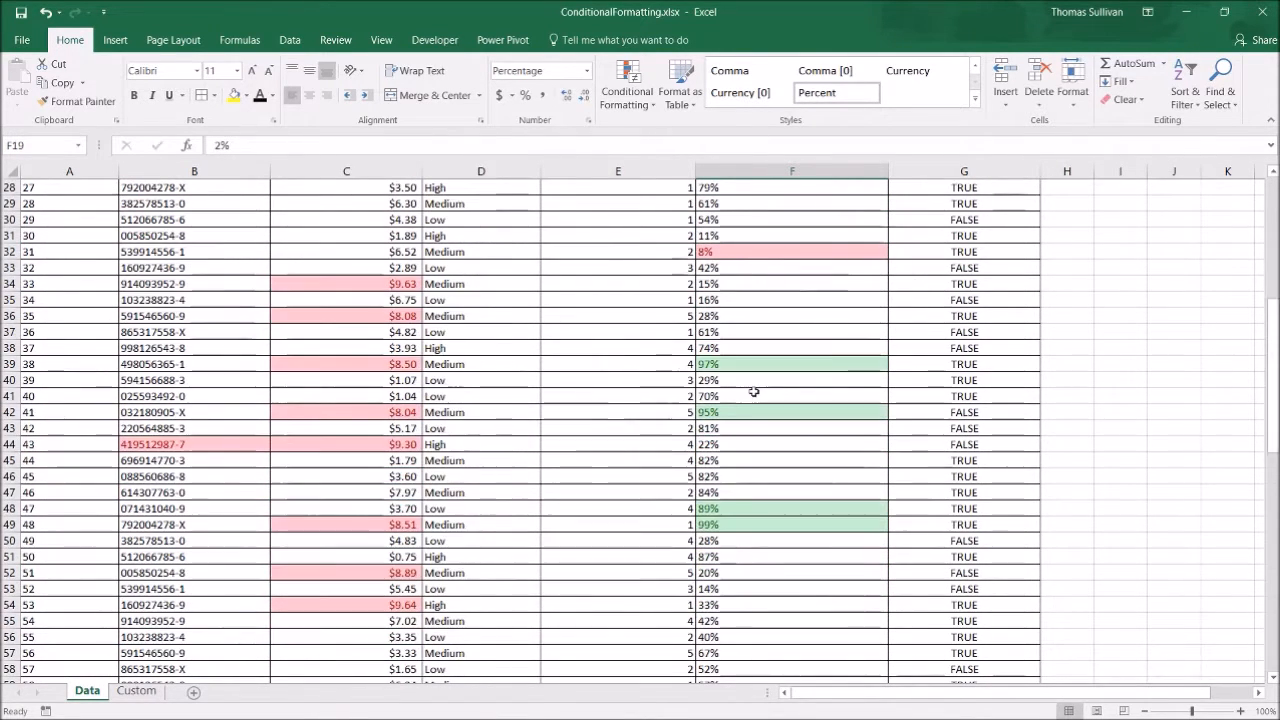
scroll(753, 394, up, 18)
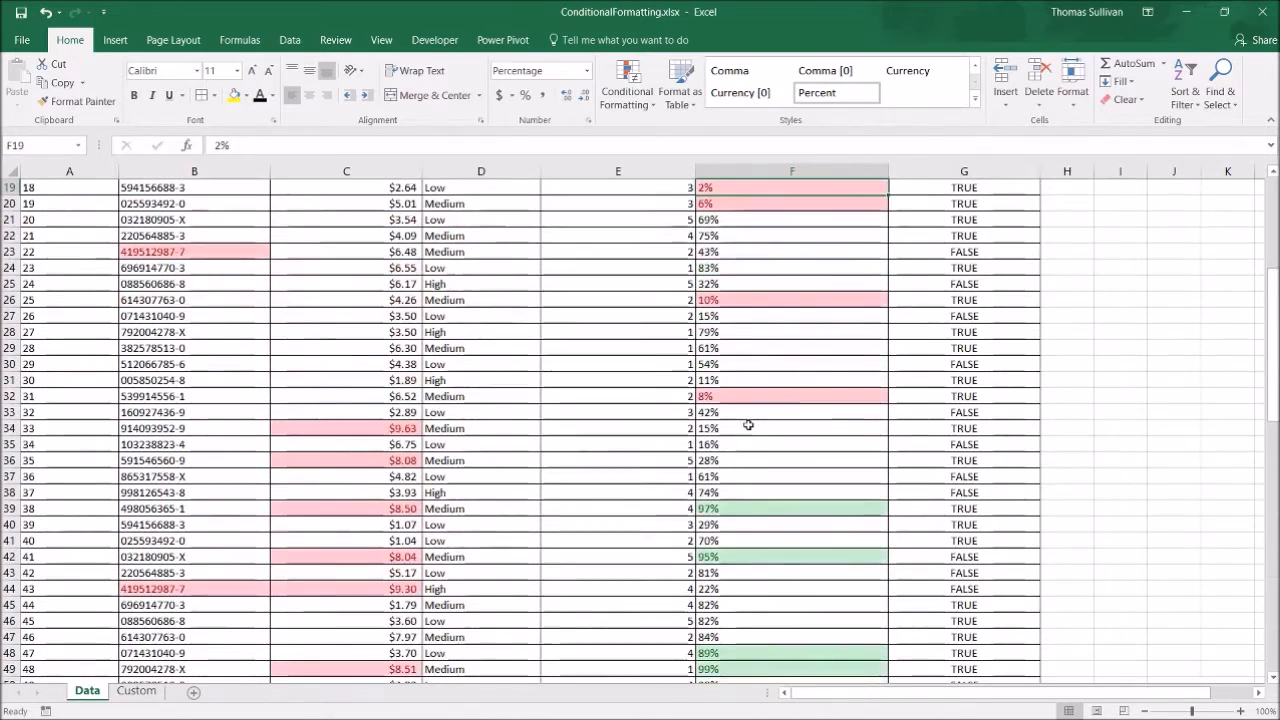
scroll(748, 425, up, 1)
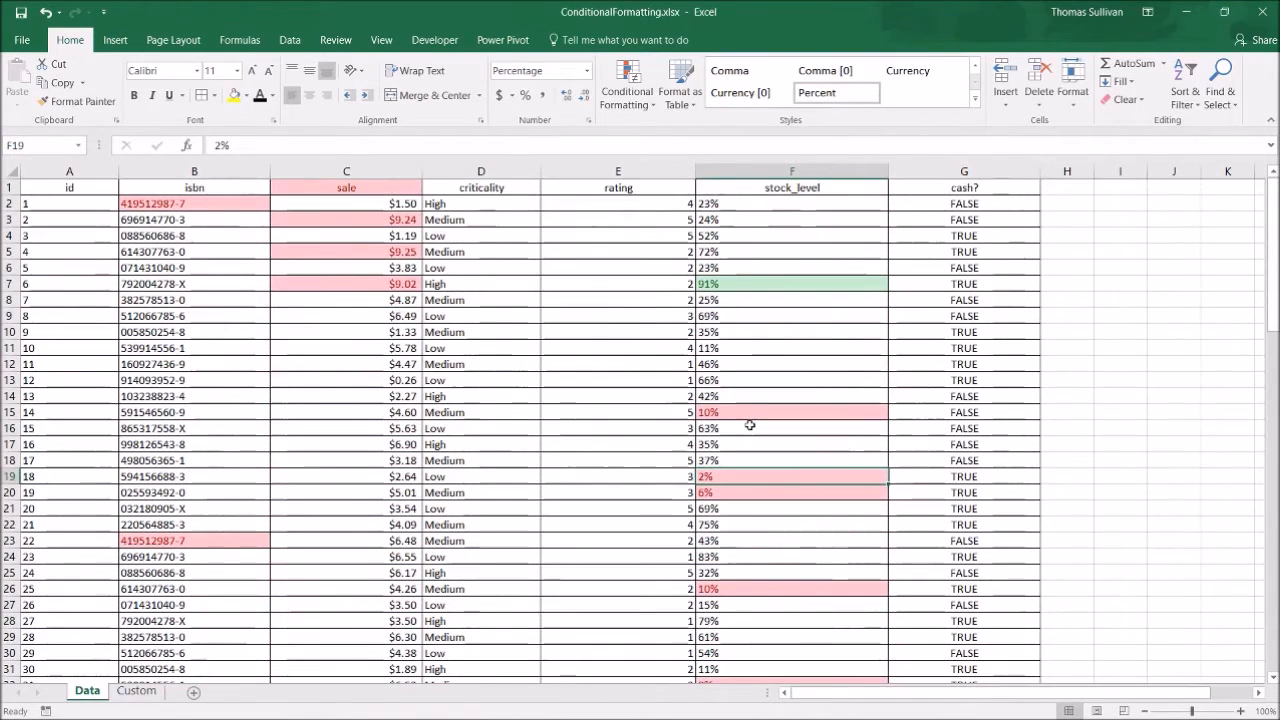
Step: Clear all conditional formatting rules from the entire Data sheet
click(558, 279)
click(636, 108)
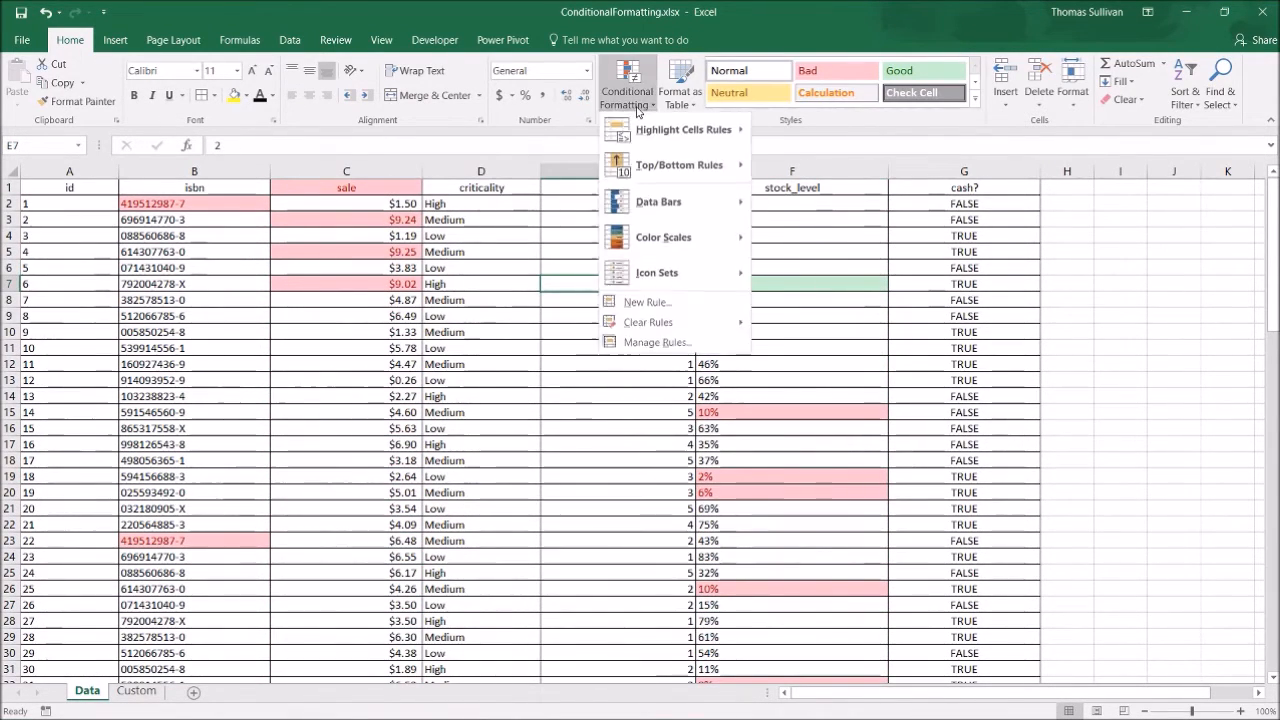
mouse_move(650, 323)
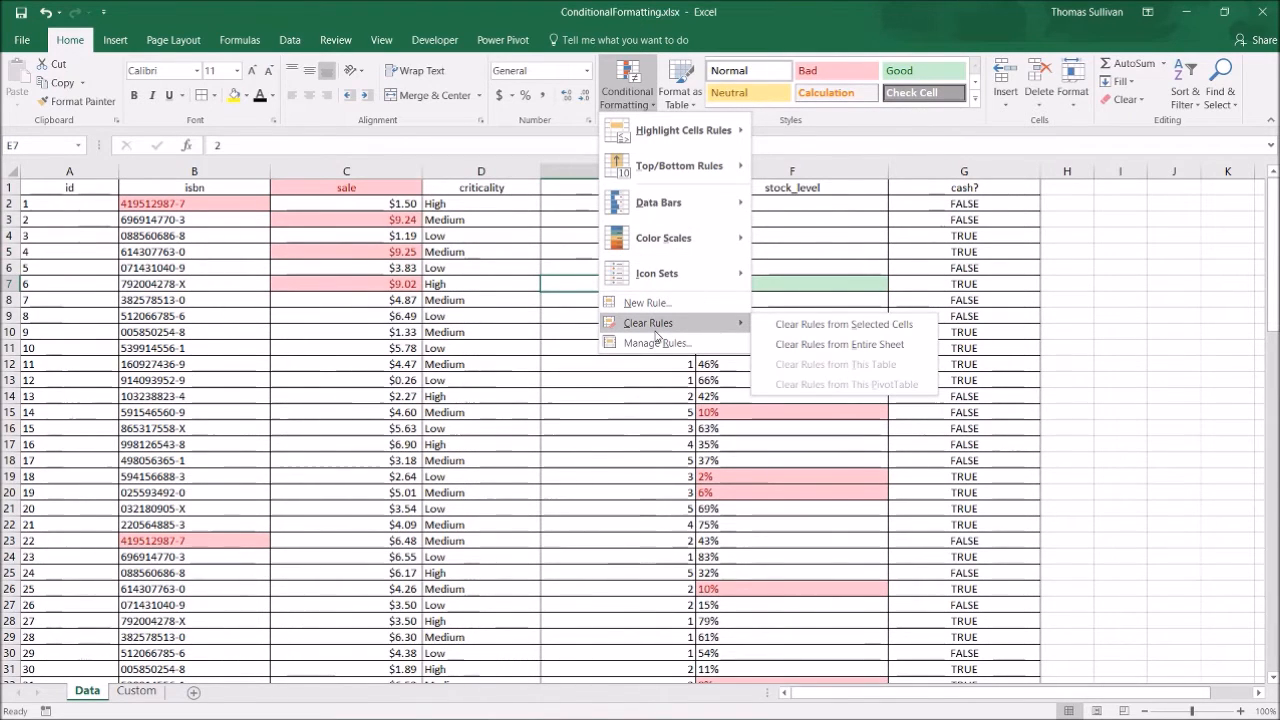
click(812, 345)
click(562, 251)
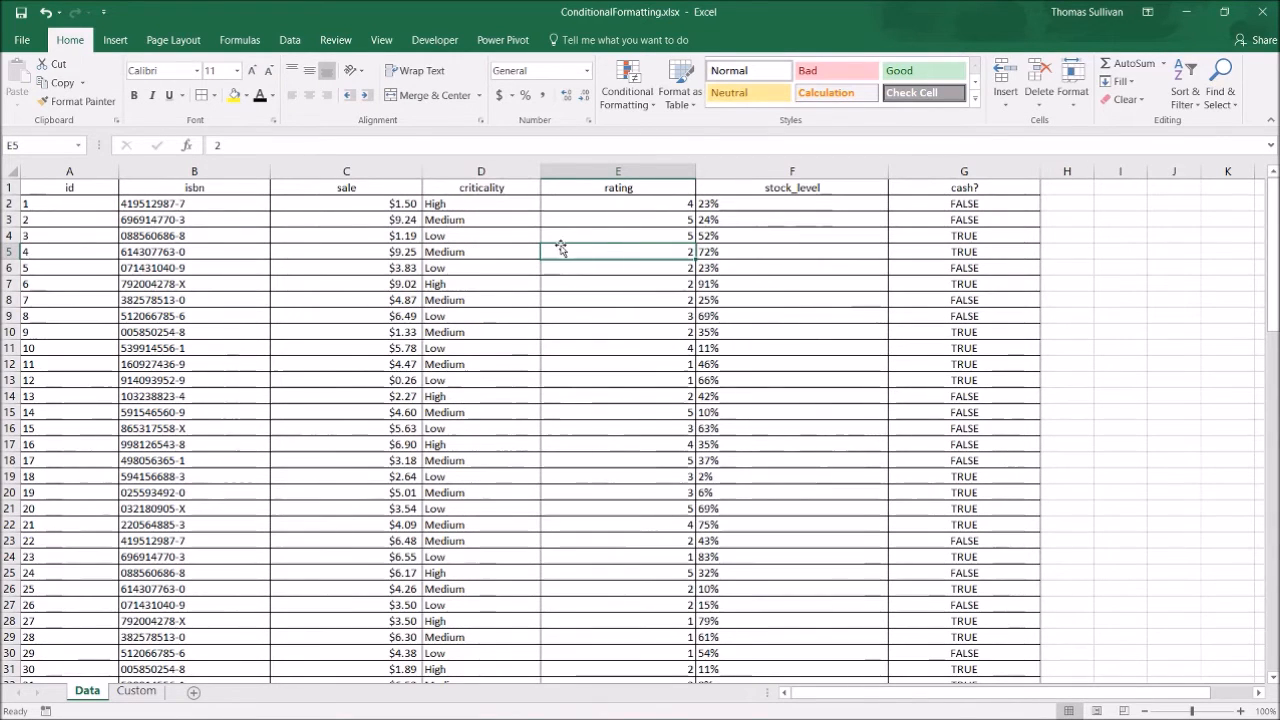
Step: Add solid-fill Orange Data Bars to the stock_level column and check them down to the last row
click(720, 171)
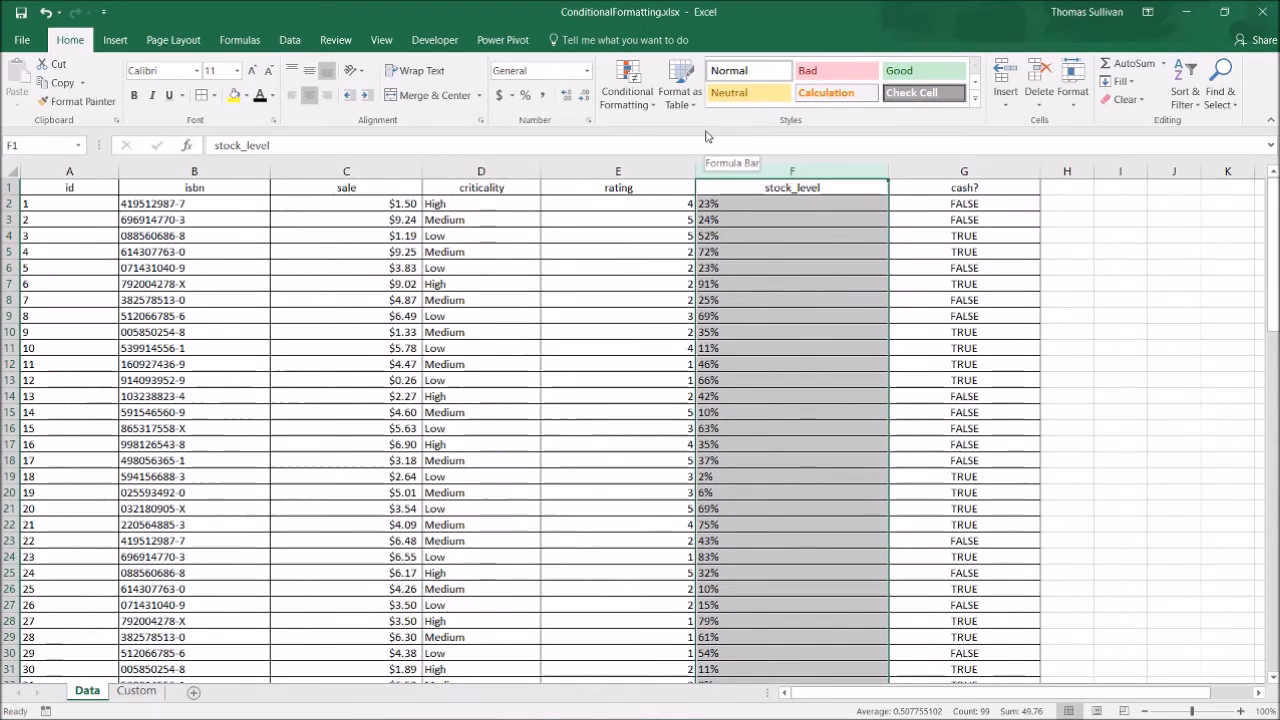
click(614, 102)
mouse_move(634, 212)
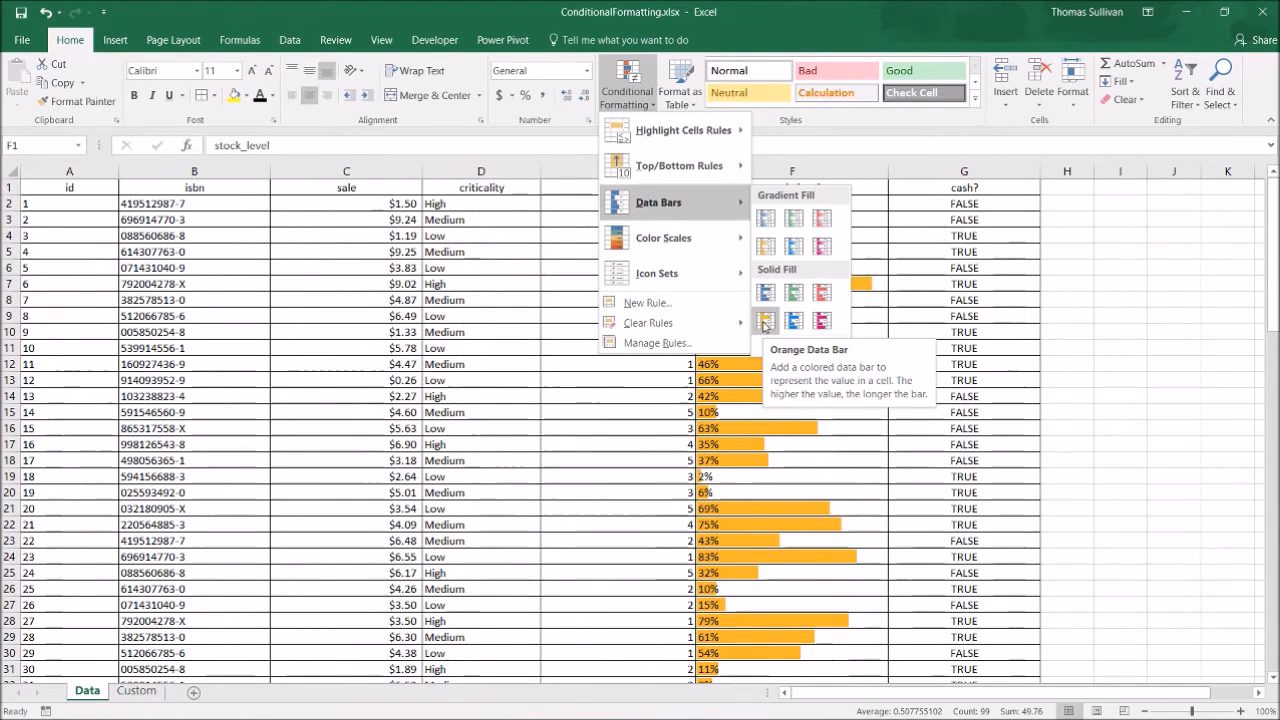
click(765, 322)
click(808, 428)
scroll(782, 526, down, 5)
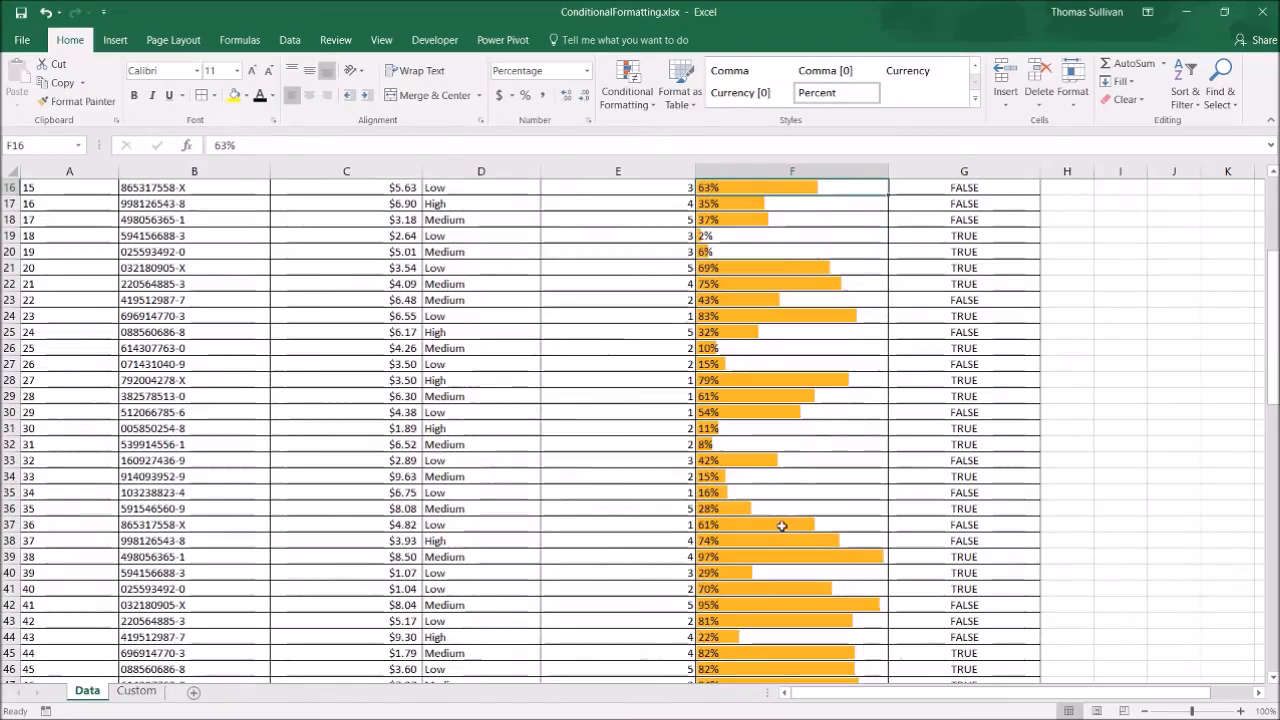
scroll(782, 526, down, 19)
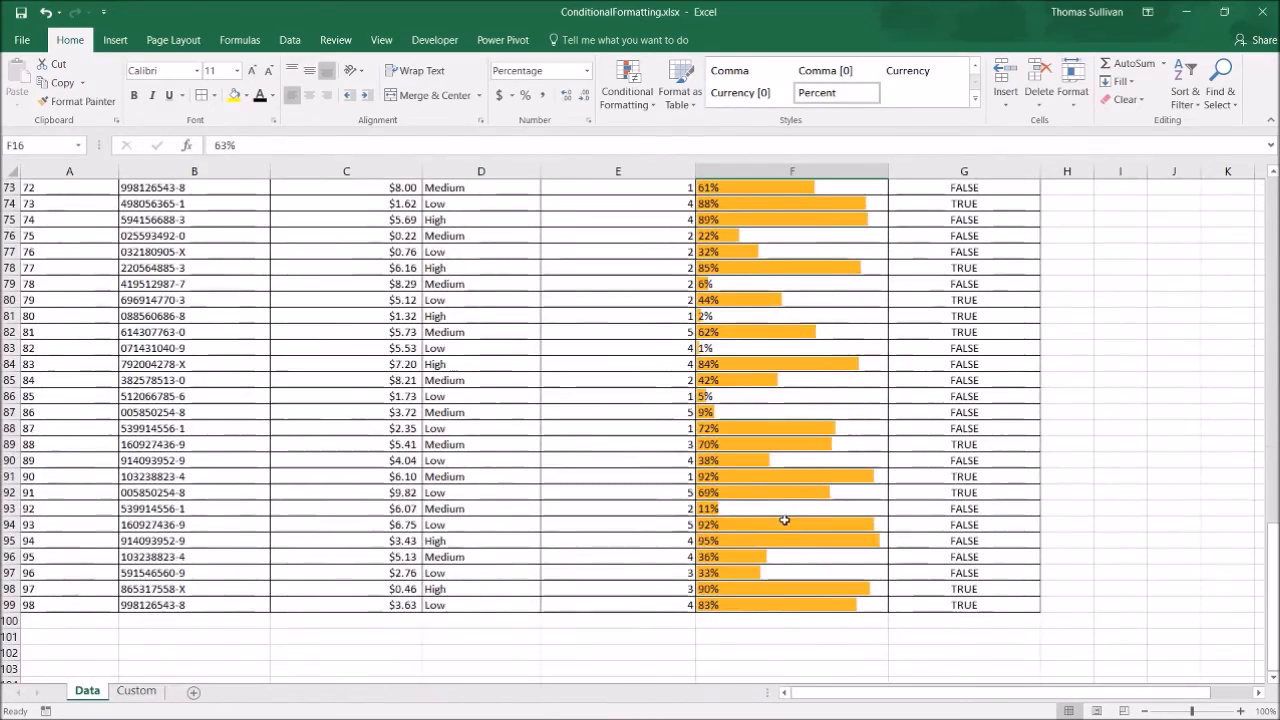
scroll(784, 520, up, 20)
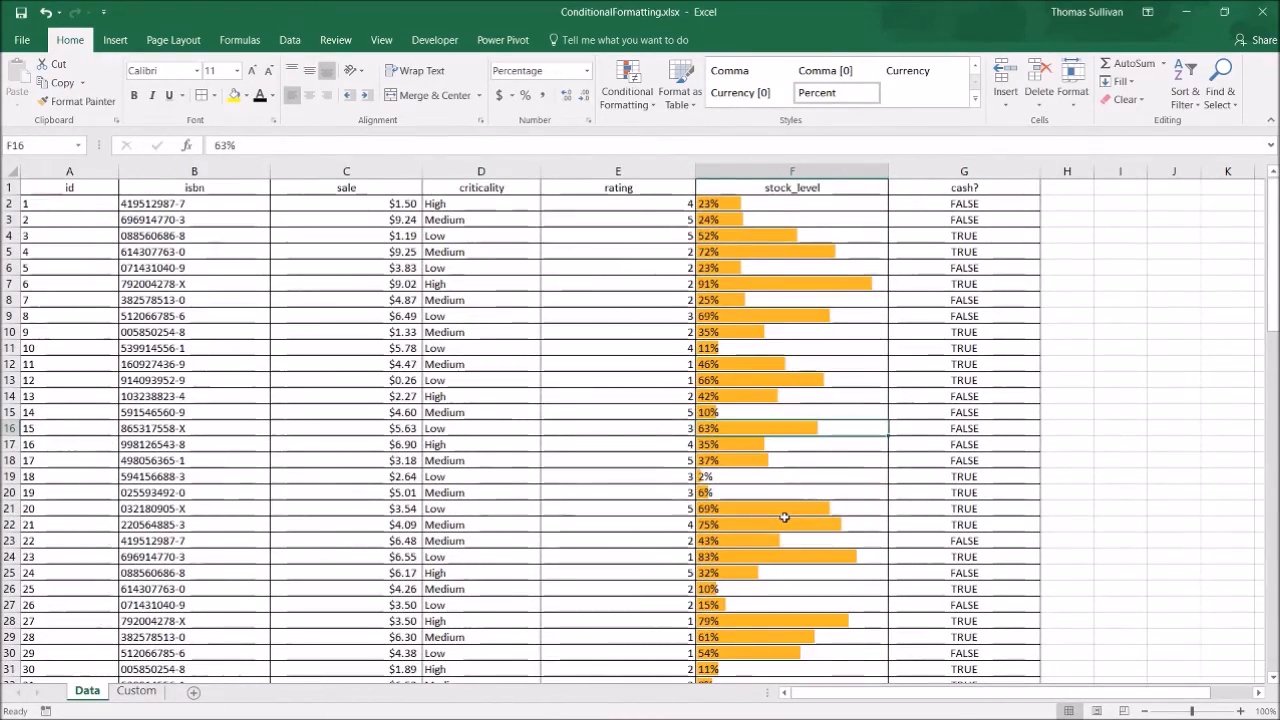
Step: Apply the two-color white and red color scale to the rating column, with the lowest ratings shaded red
click(618, 171)
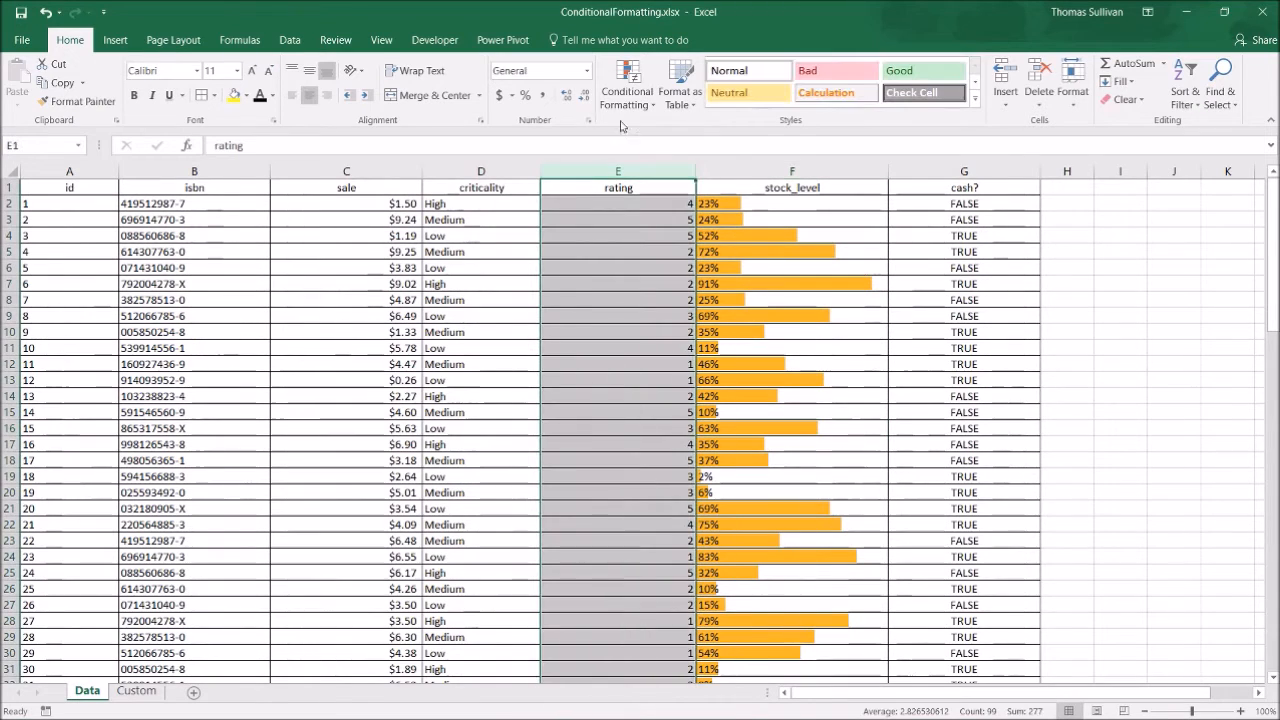
click(614, 96)
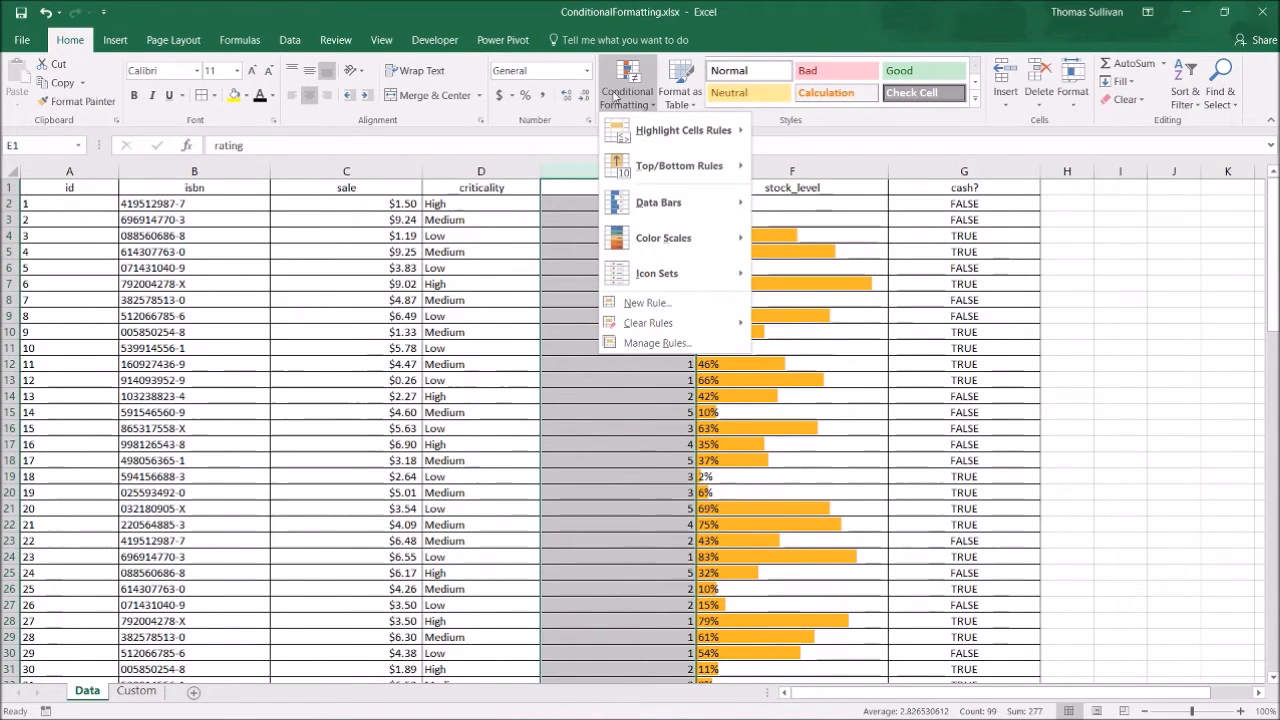
mouse_move(650, 234)
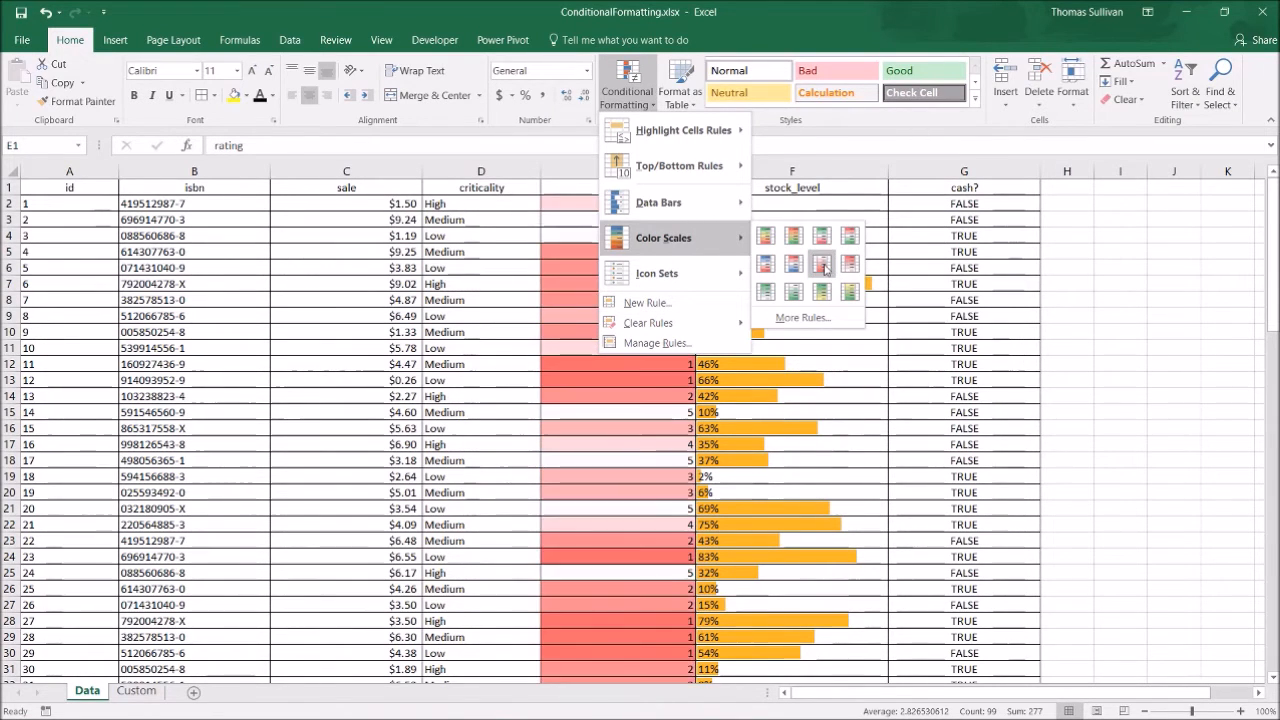
click(822, 264)
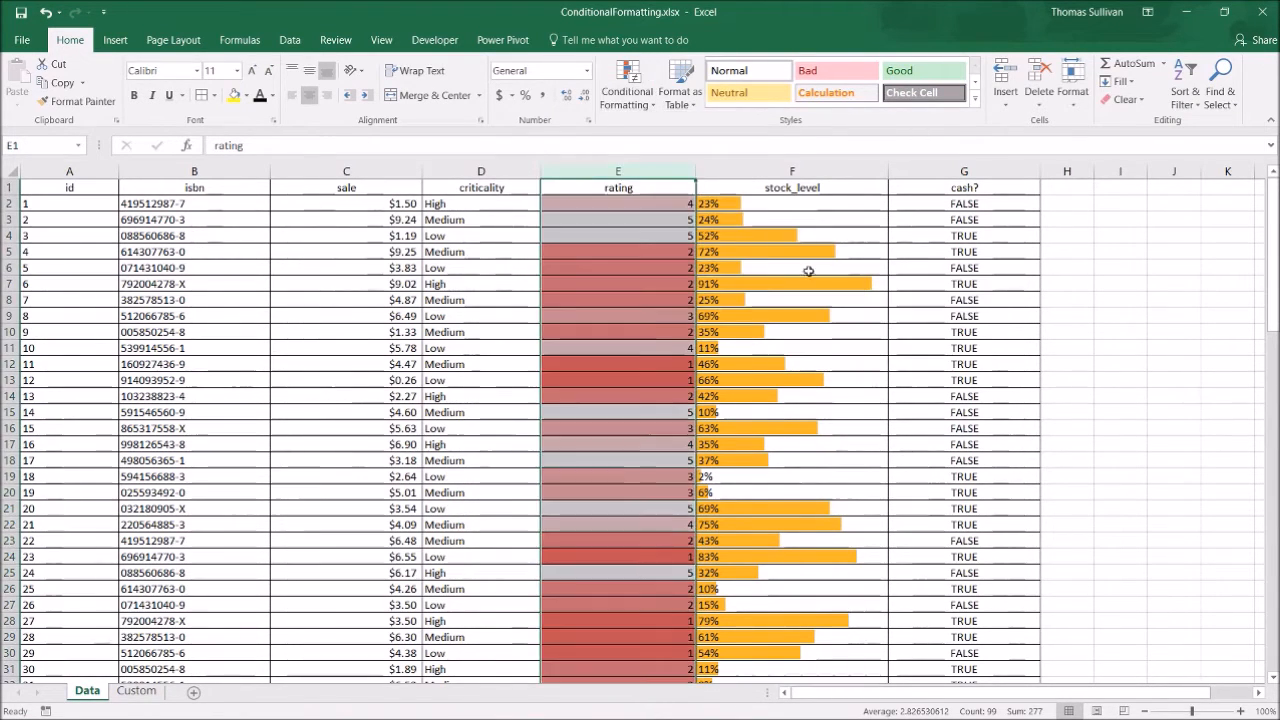
click(615, 361)
drag(577, 363, 637, 380)
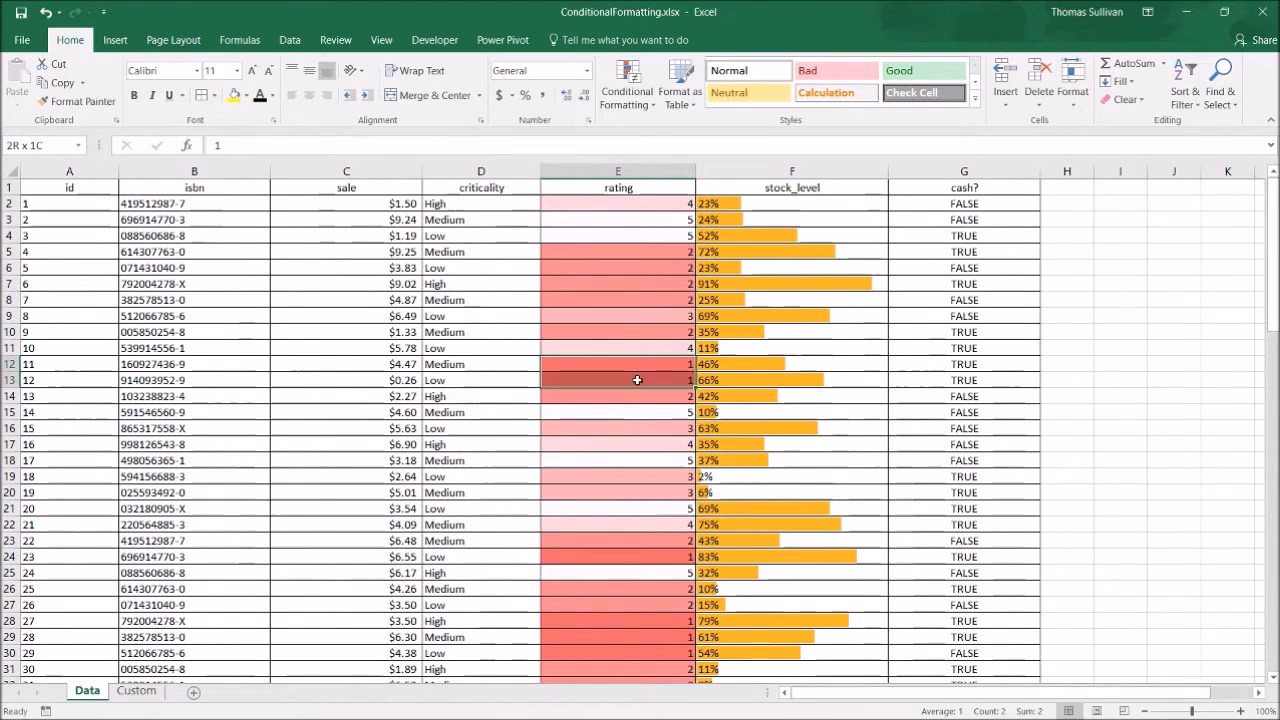
Step: Examine the rows with the lowest ratings by highlighting the records shaded darkest red in the rating column
drag(560, 380, 99, 378)
click(600, 366)
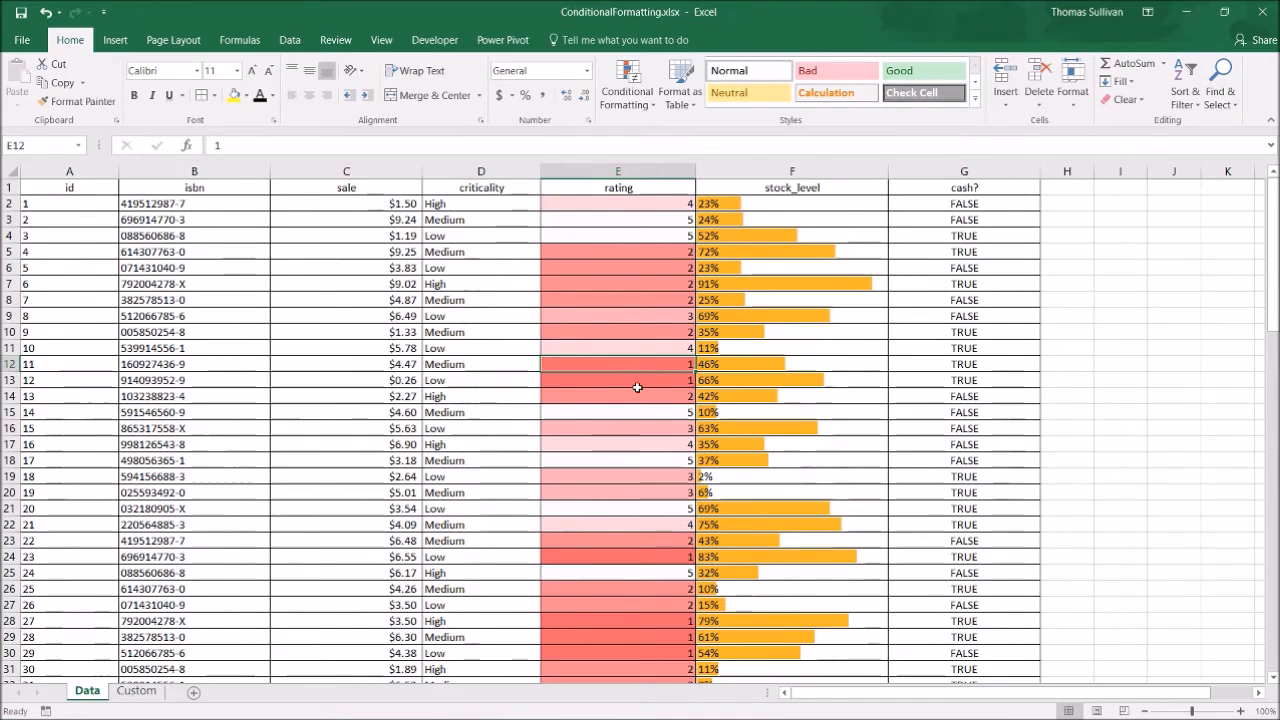
scroll(632, 396, down, 4)
drag(591, 429, 46, 467)
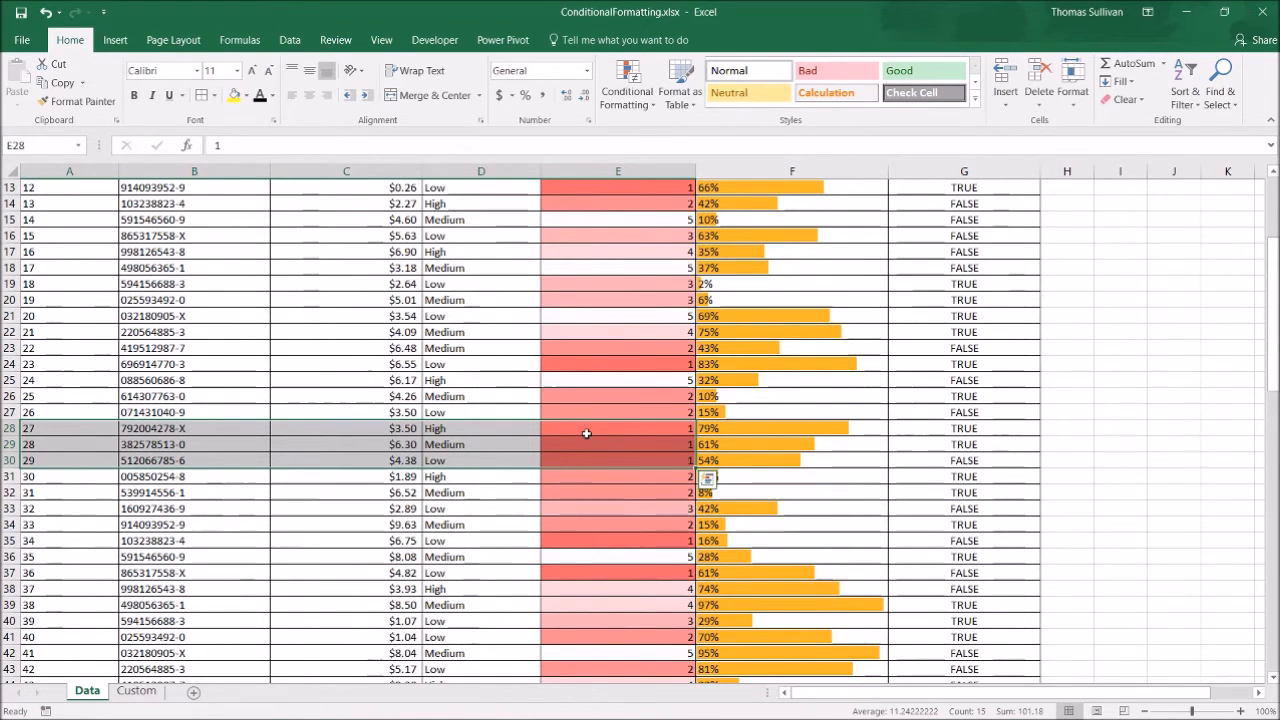
scroll(586, 433, up, 4)
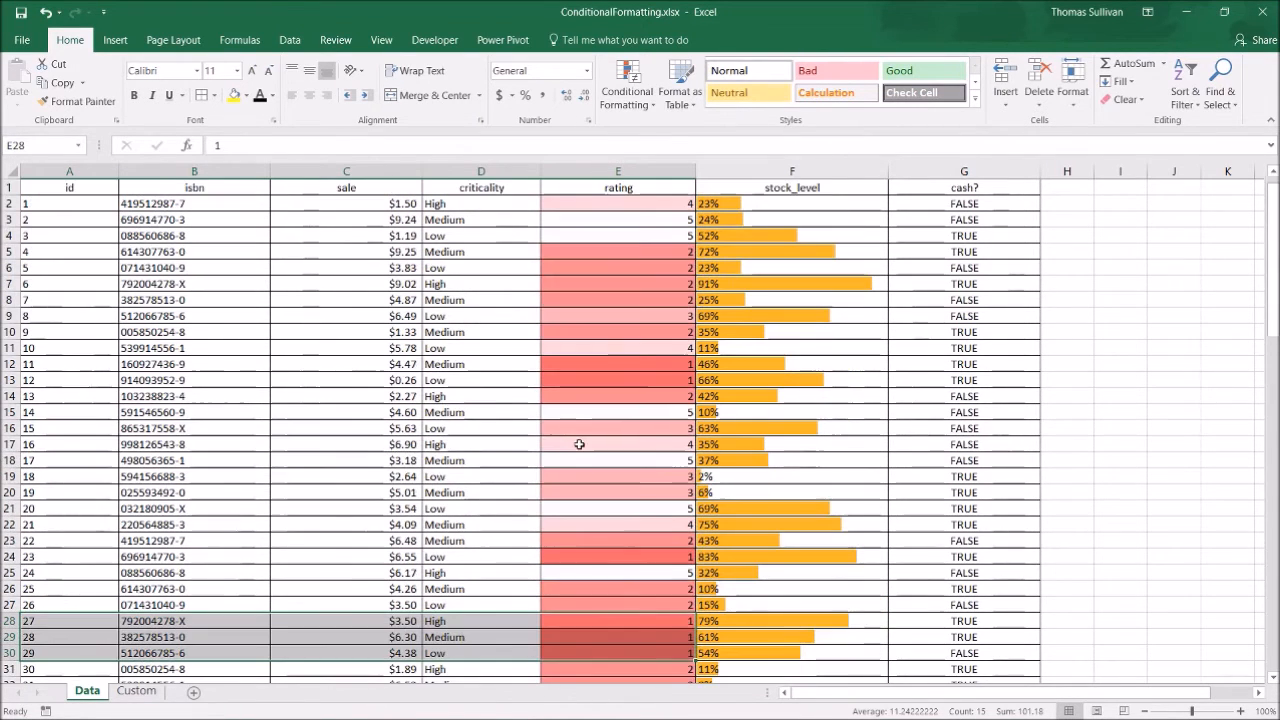
Step: Clear all conditional formatting rules from the entire Data sheet
click(586, 219)
click(634, 100)
mouse_move(655, 323)
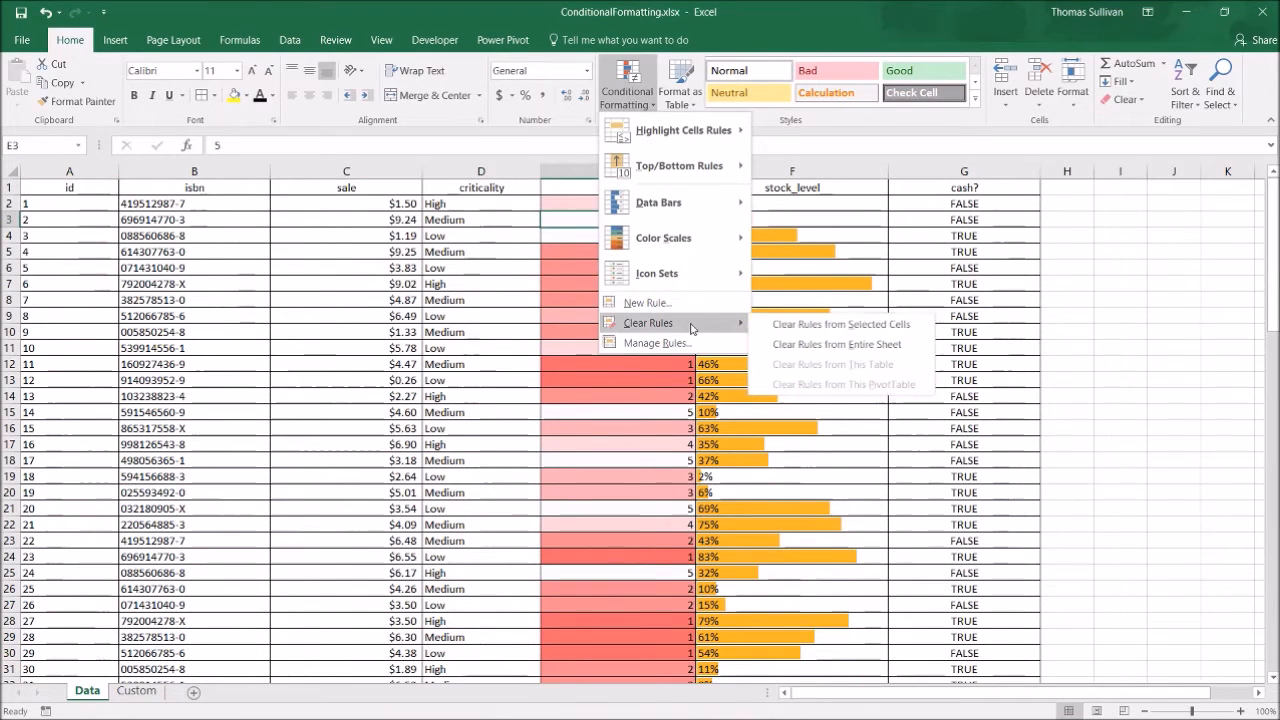
click(822, 345)
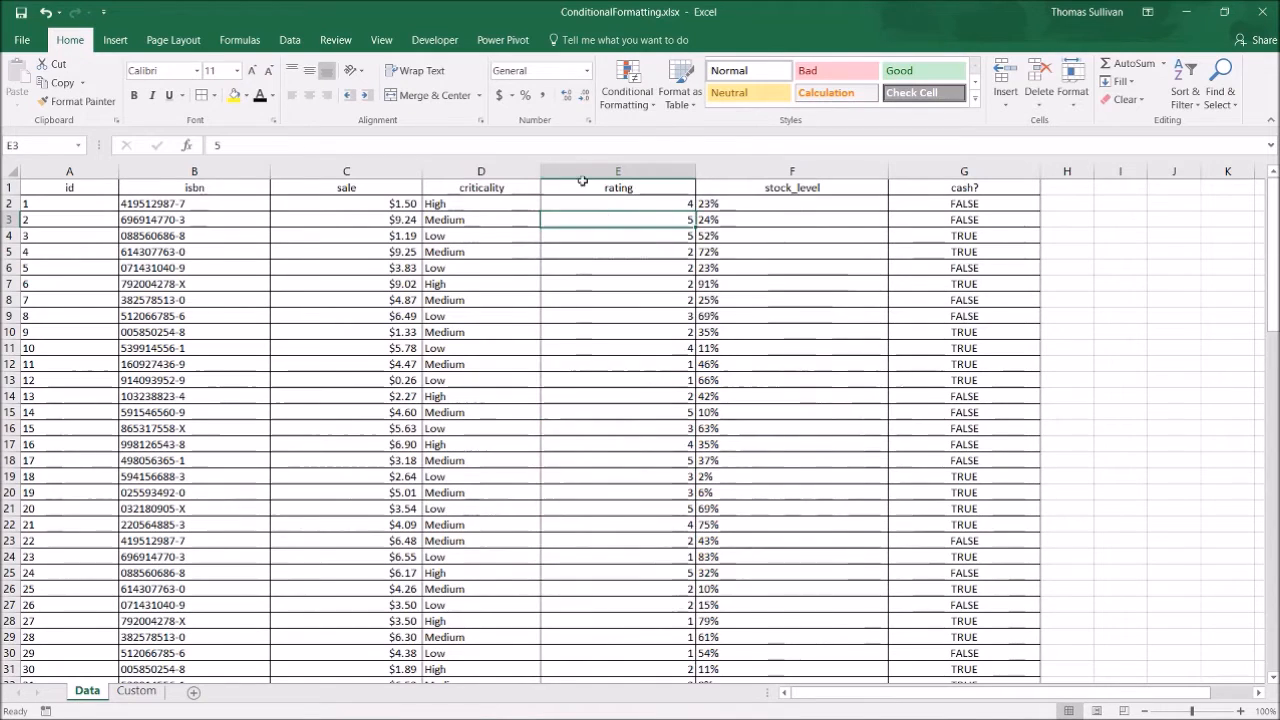
Step: Apply the five-bar Ratings icon set to the entire rating column
click(600, 171)
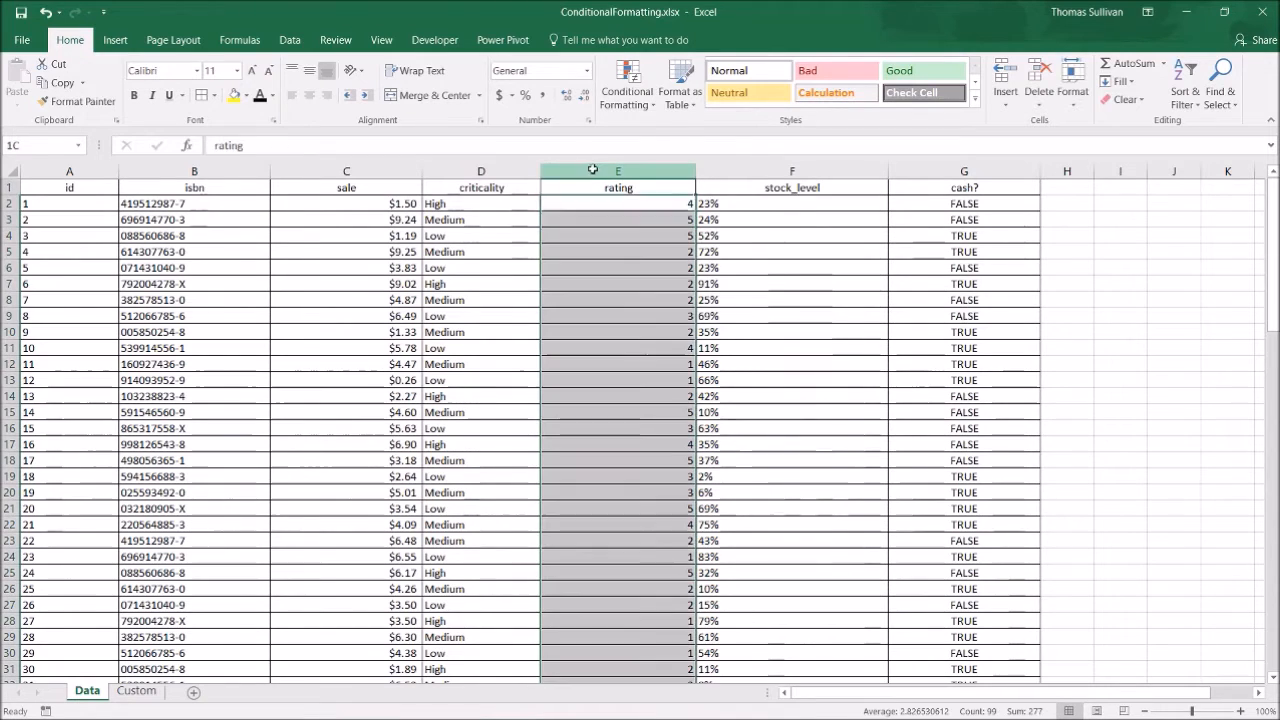
click(613, 104)
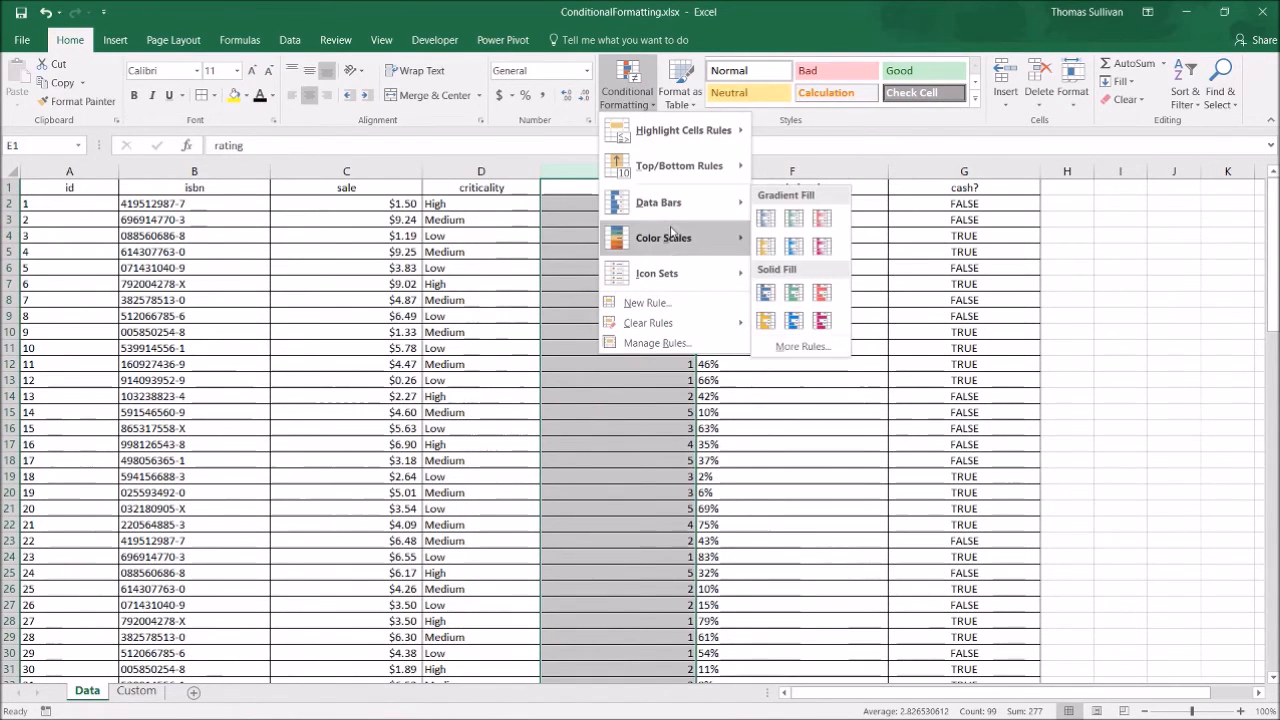
mouse_move(668, 275)
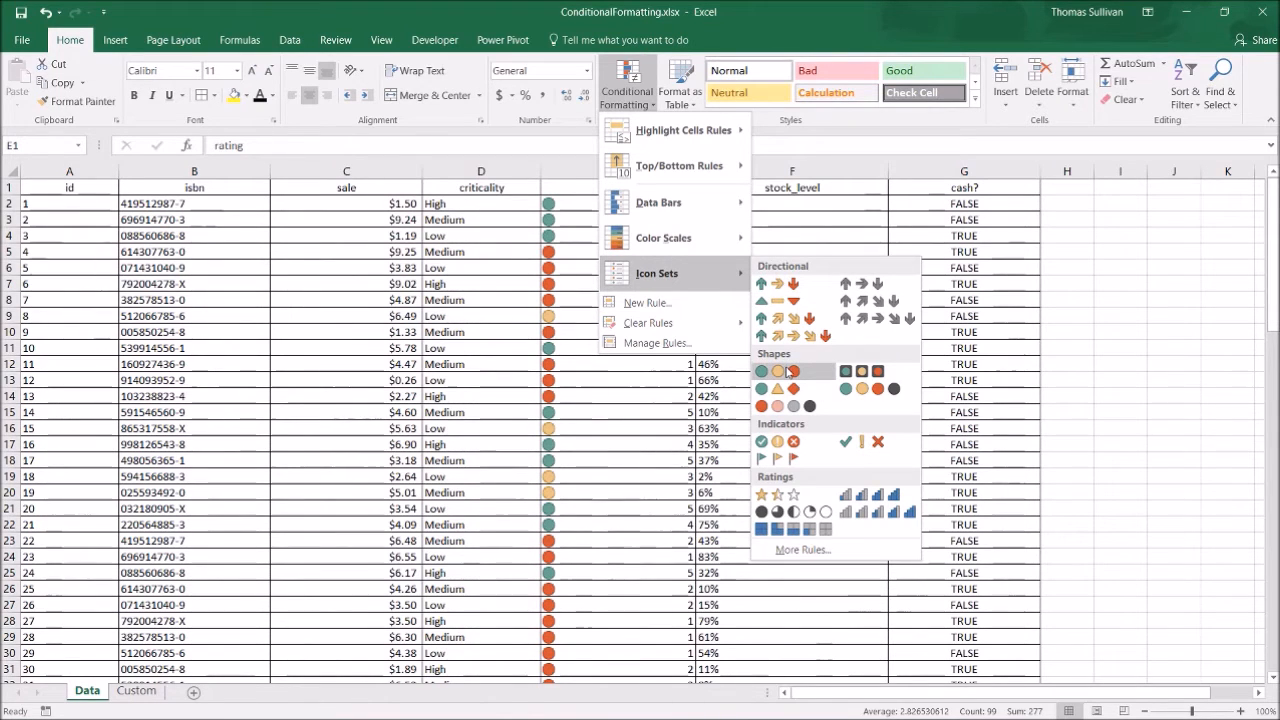
click(862, 512)
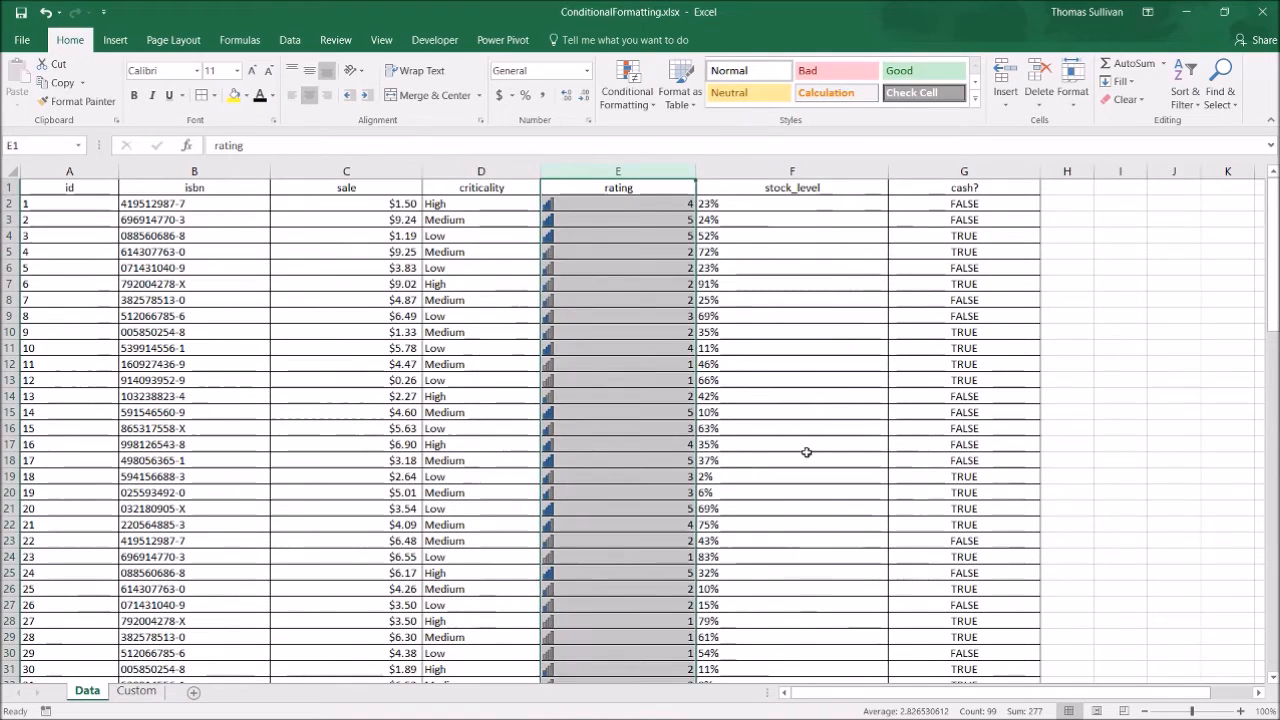
click(690, 340)
click(637, 352)
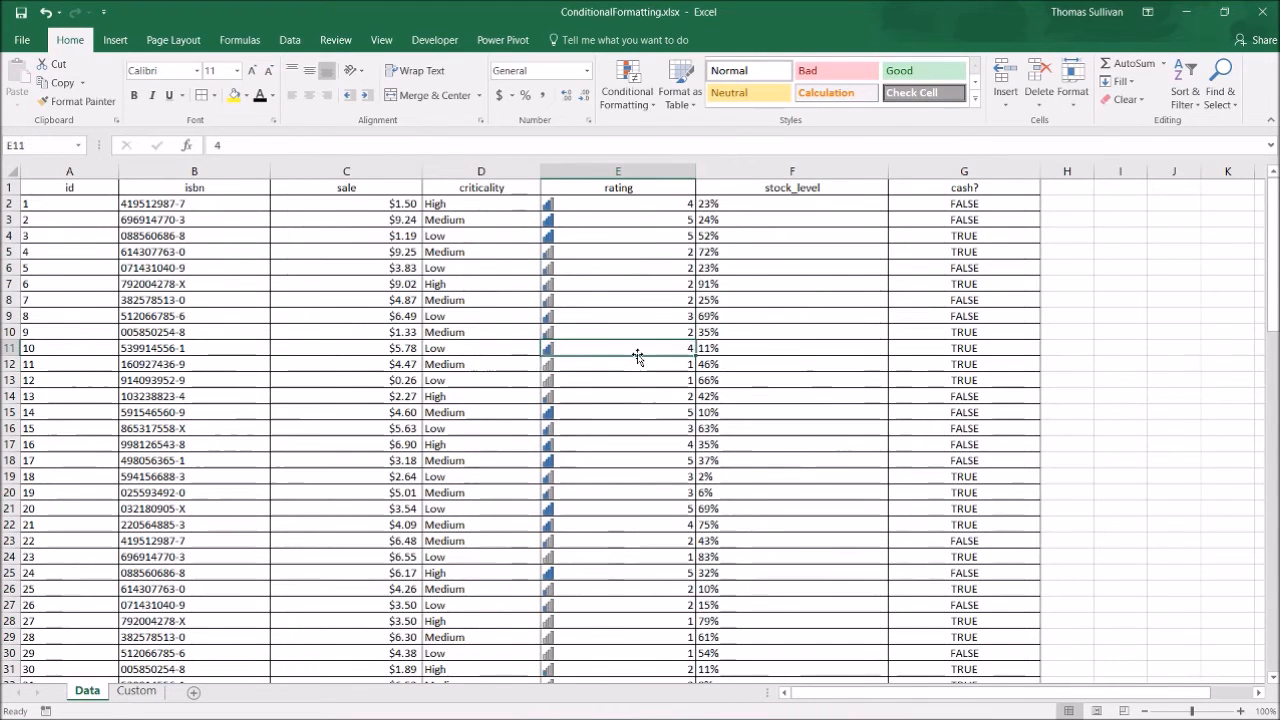
Step: Narrow the rating column so the icons sit right beside the numbers, and check the icons down the sheet
click(615, 316)
drag(696, 171, 567, 182)
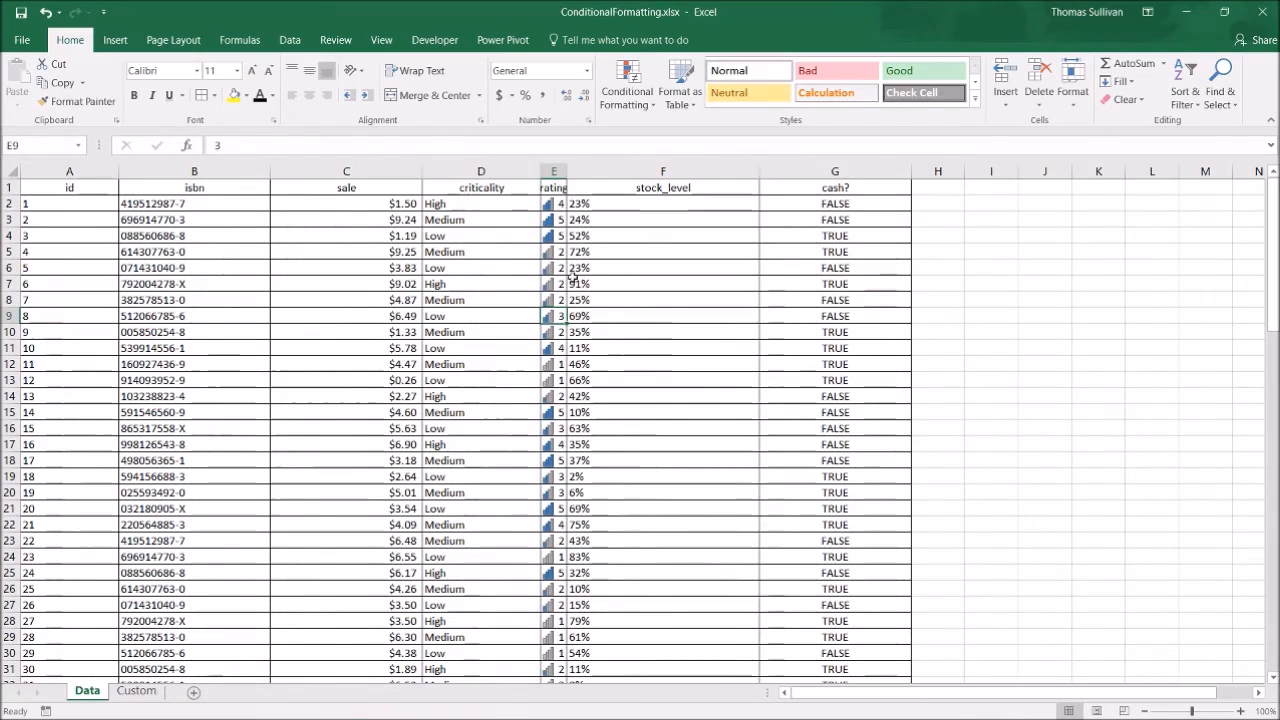
scroll(555, 285, down, 20)
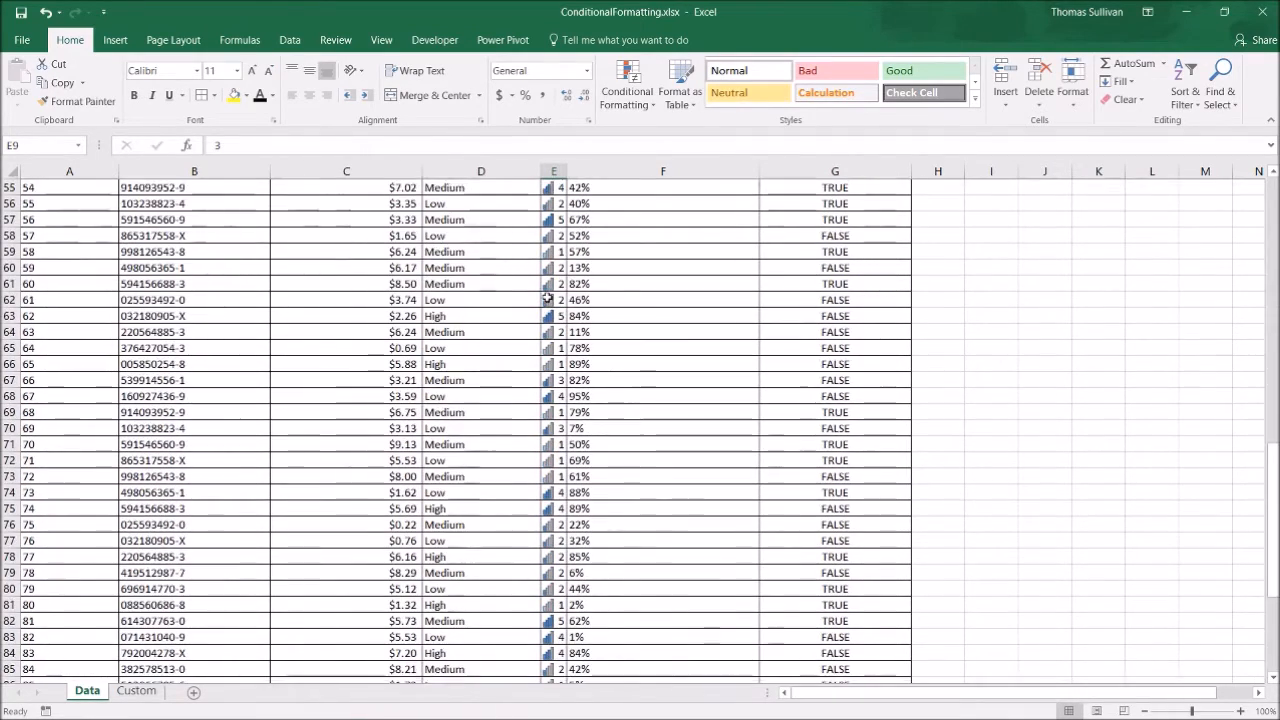
scroll(548, 297, up, 20)
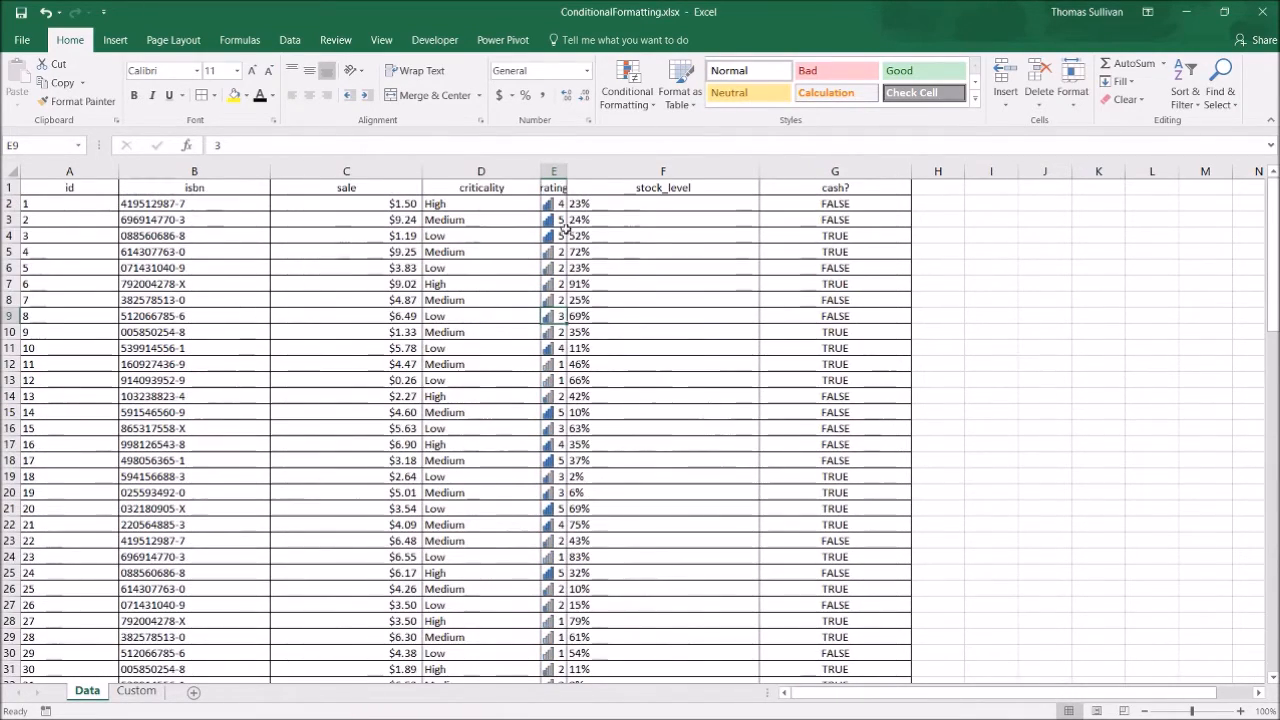
Step: Widen the rating column to a moderate width and step down through its first cells to check the icons
drag(567, 182, 655, 166)
key(Down)
key(Down)
key(Down)
key(Down)
key(Down)
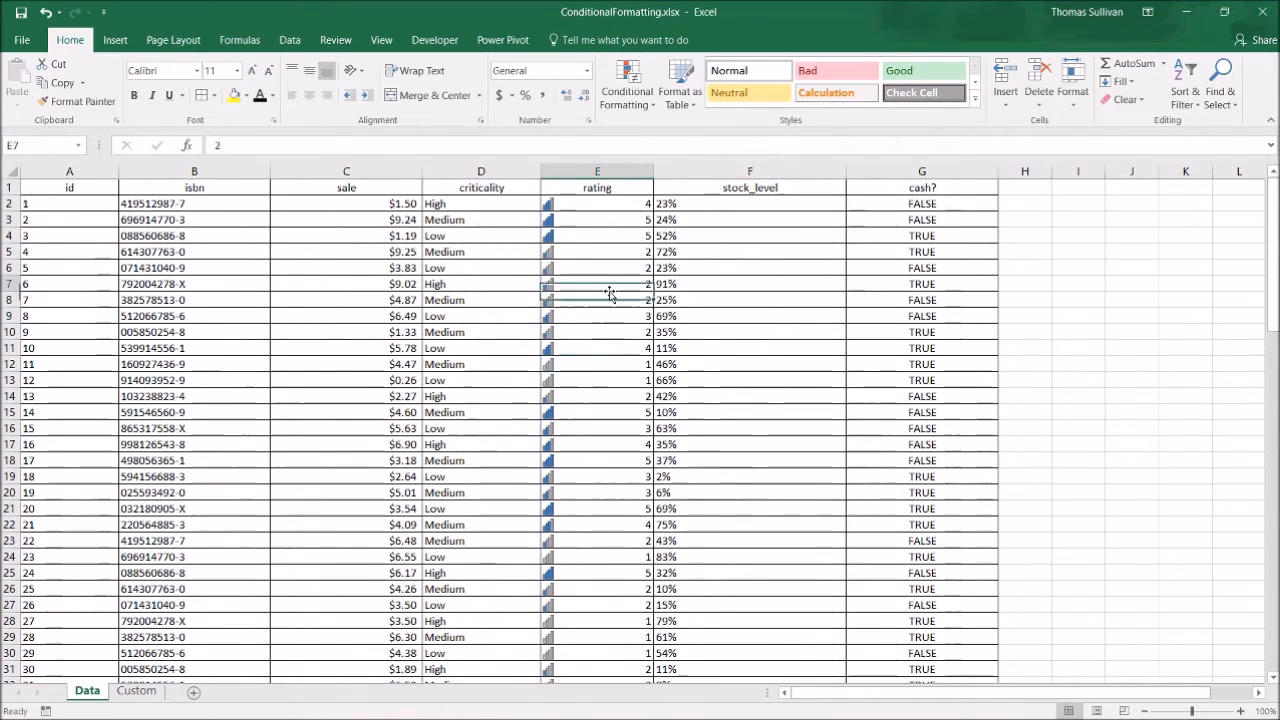
click(605, 298)
Step: Review the conditional formatting options for Highlight Cells Rules, Top/Bottom Rules, Data Bars, Color Scales and Icon Sets without applying any
click(630, 97)
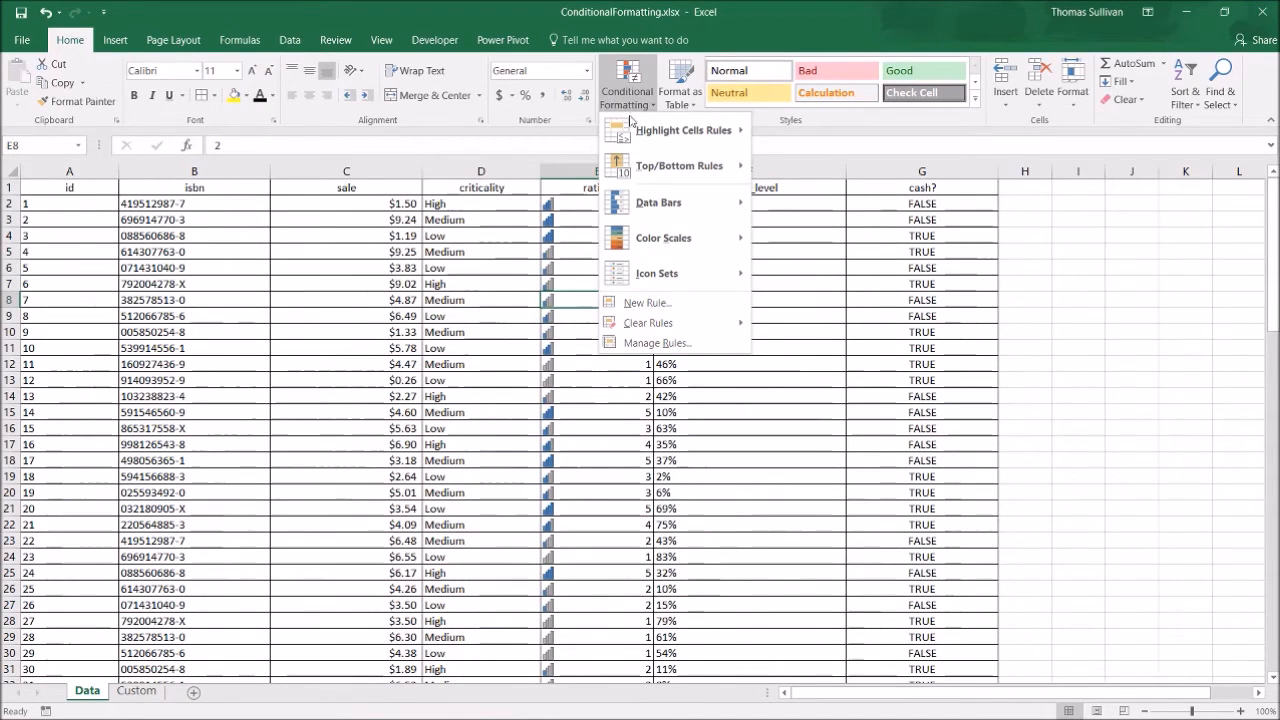
mouse_move(658, 135)
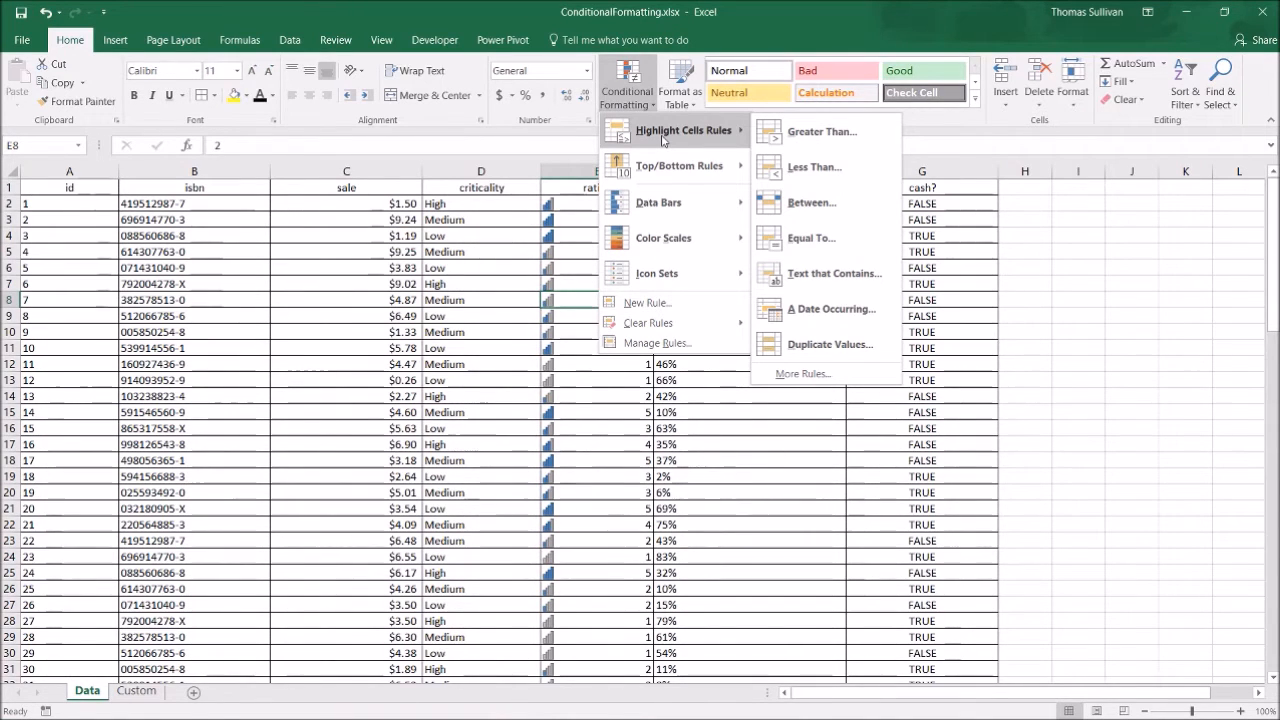
mouse_move(679, 172)
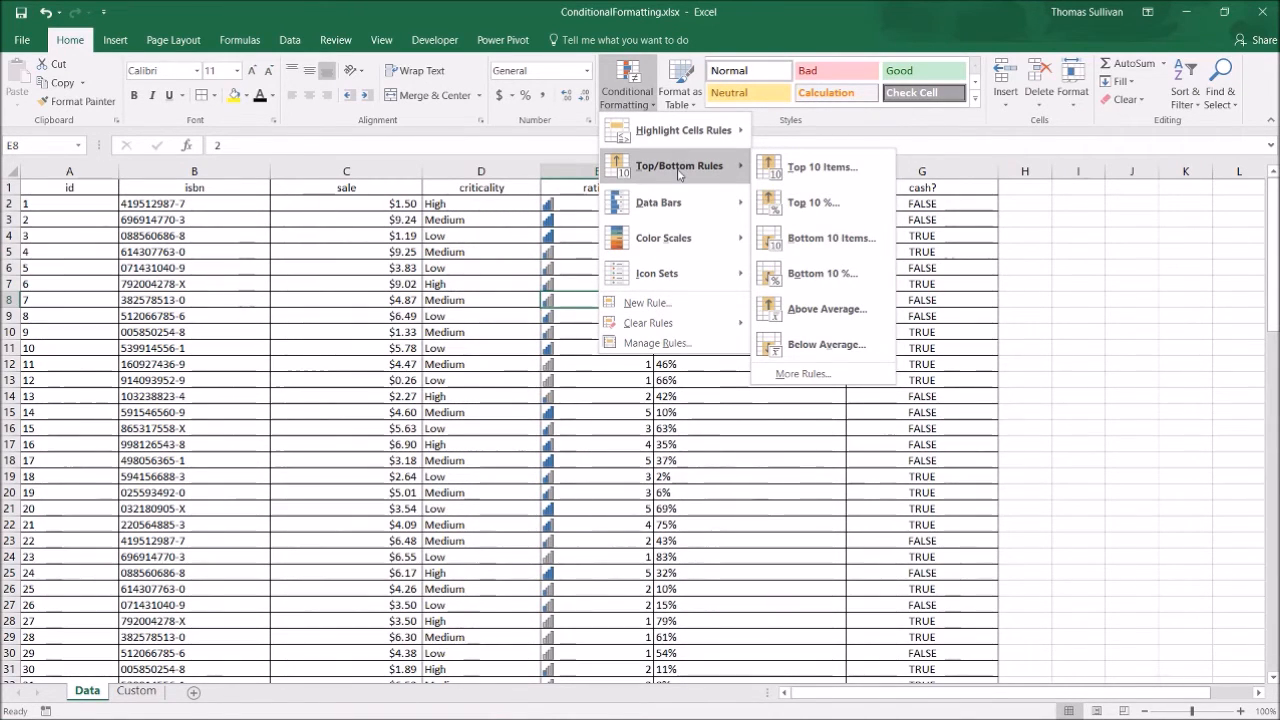
mouse_move(660, 205)
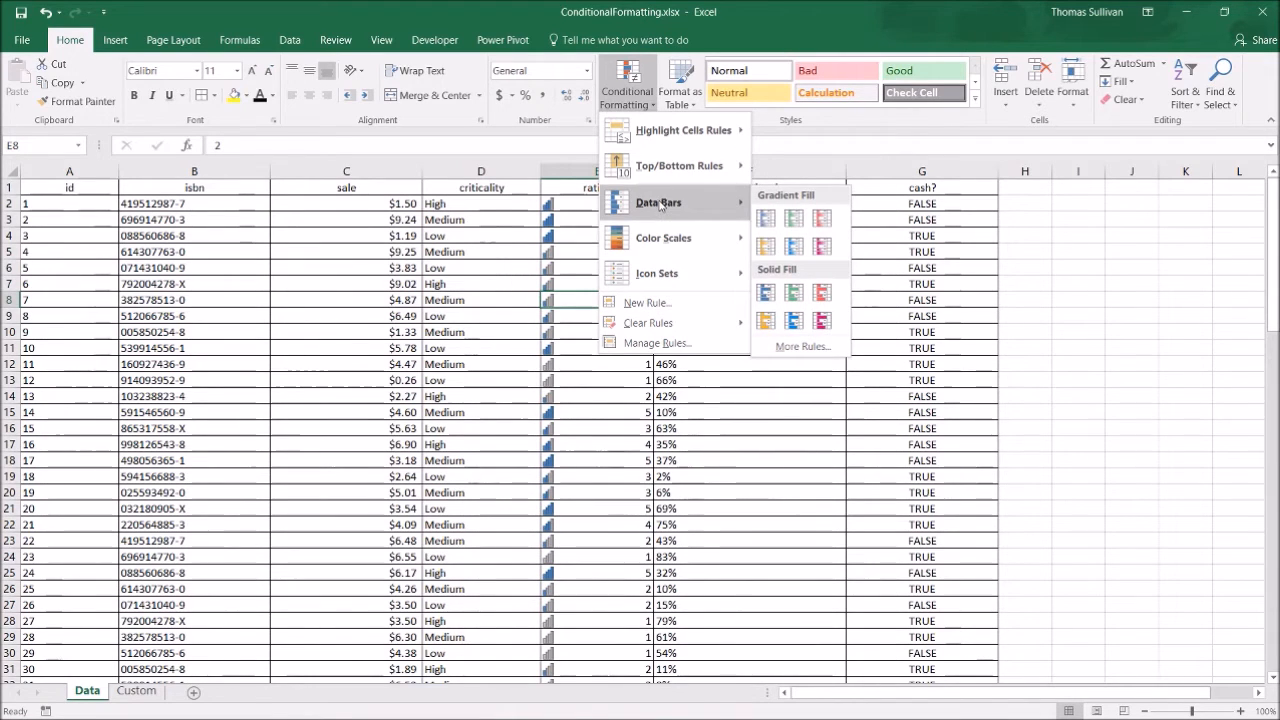
mouse_move(670, 245)
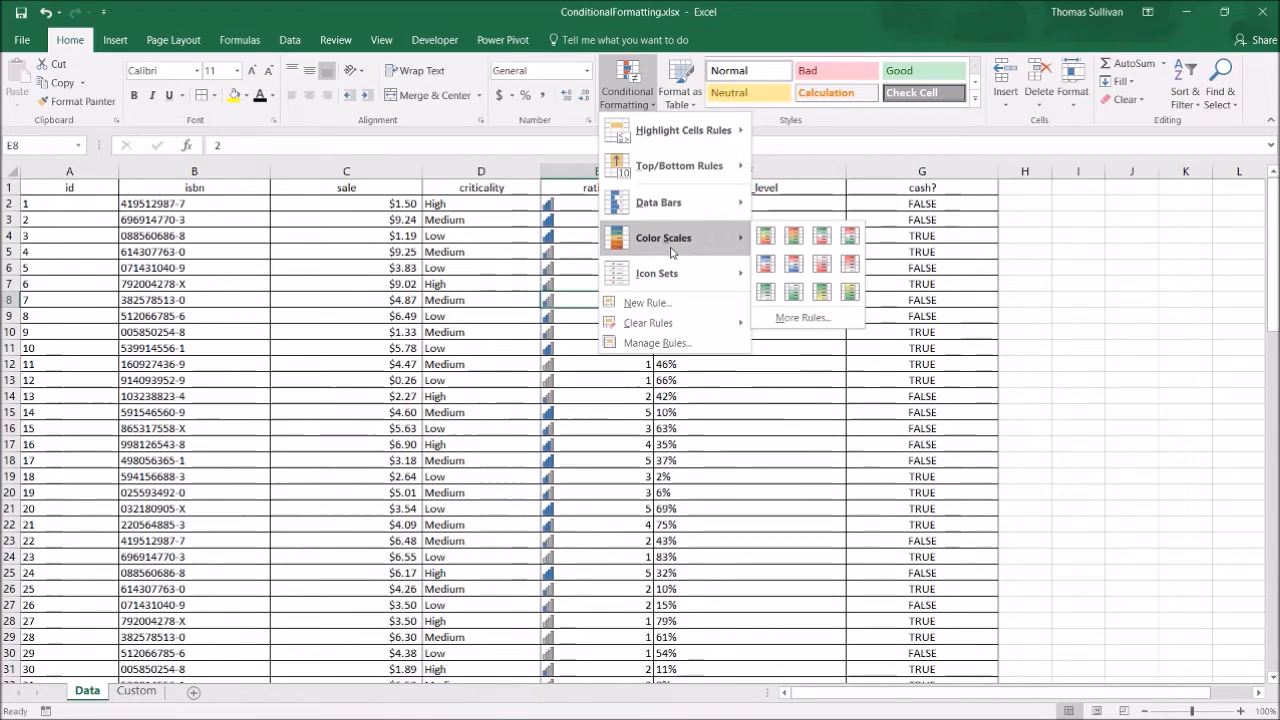
mouse_move(666, 277)
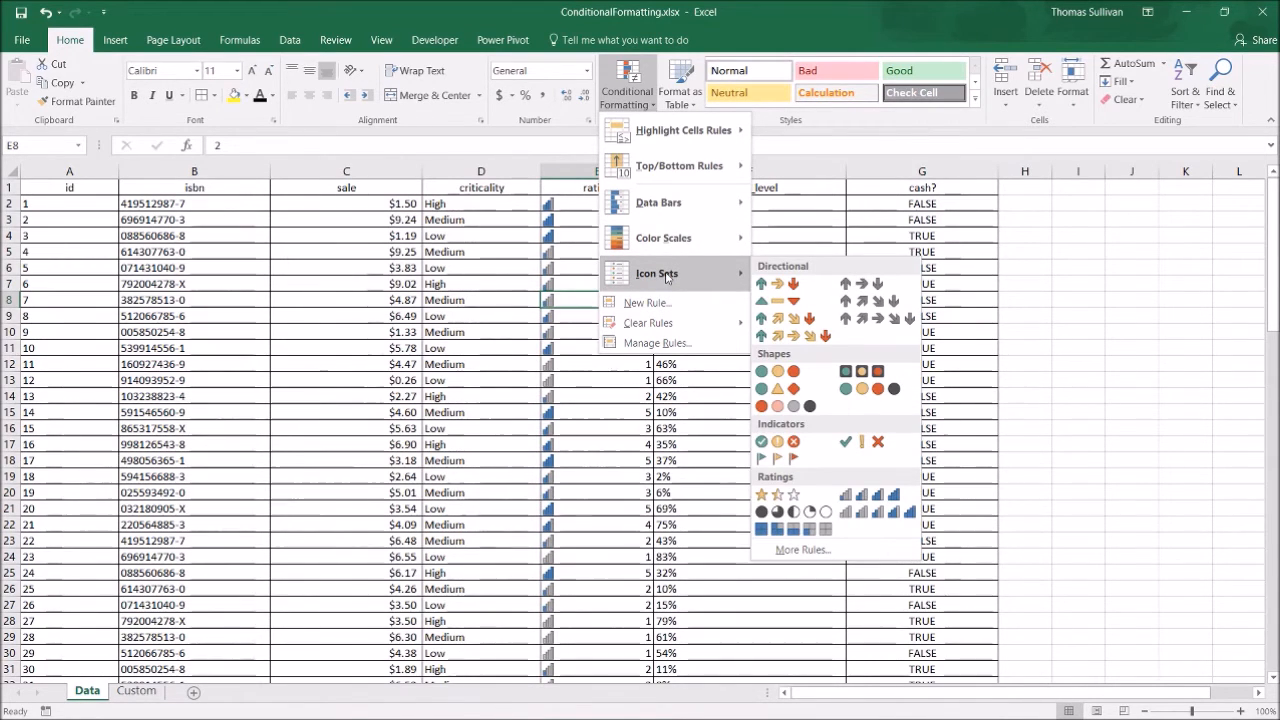
click(513, 330)
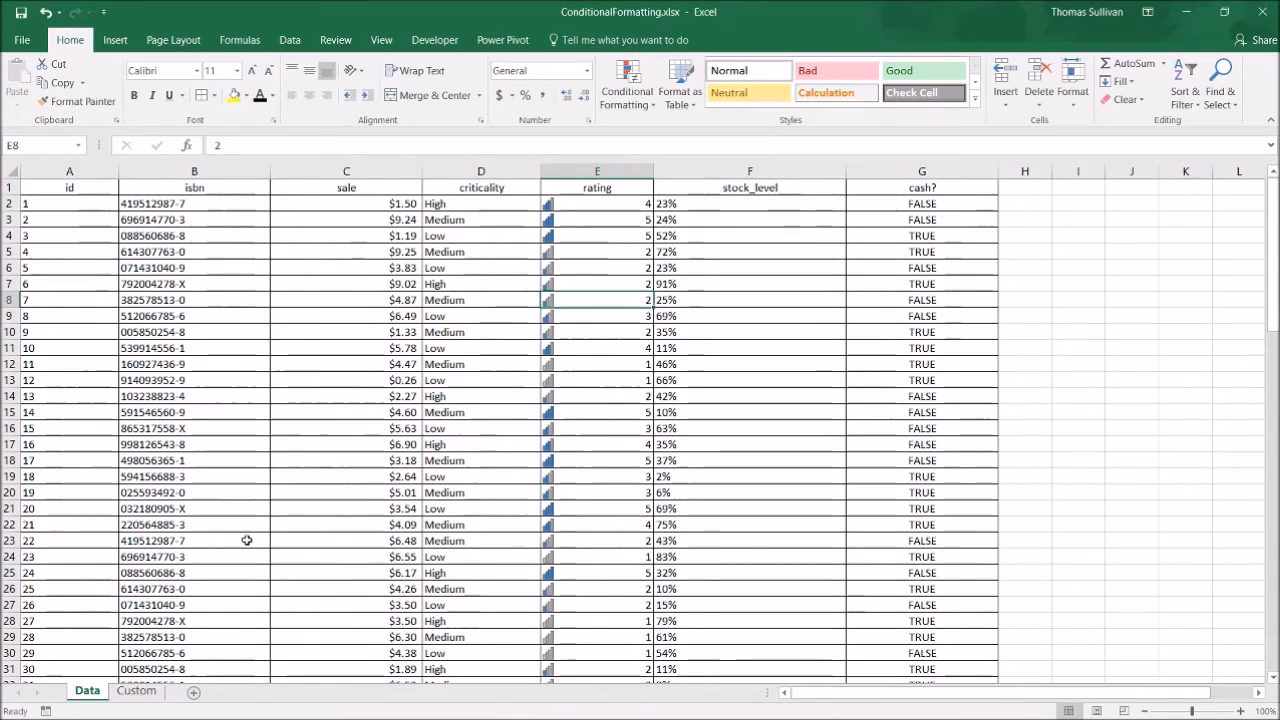
Step: Switch to the Custom sheet and select the whole stock_lvl column
click(136, 690)
click(690, 420)
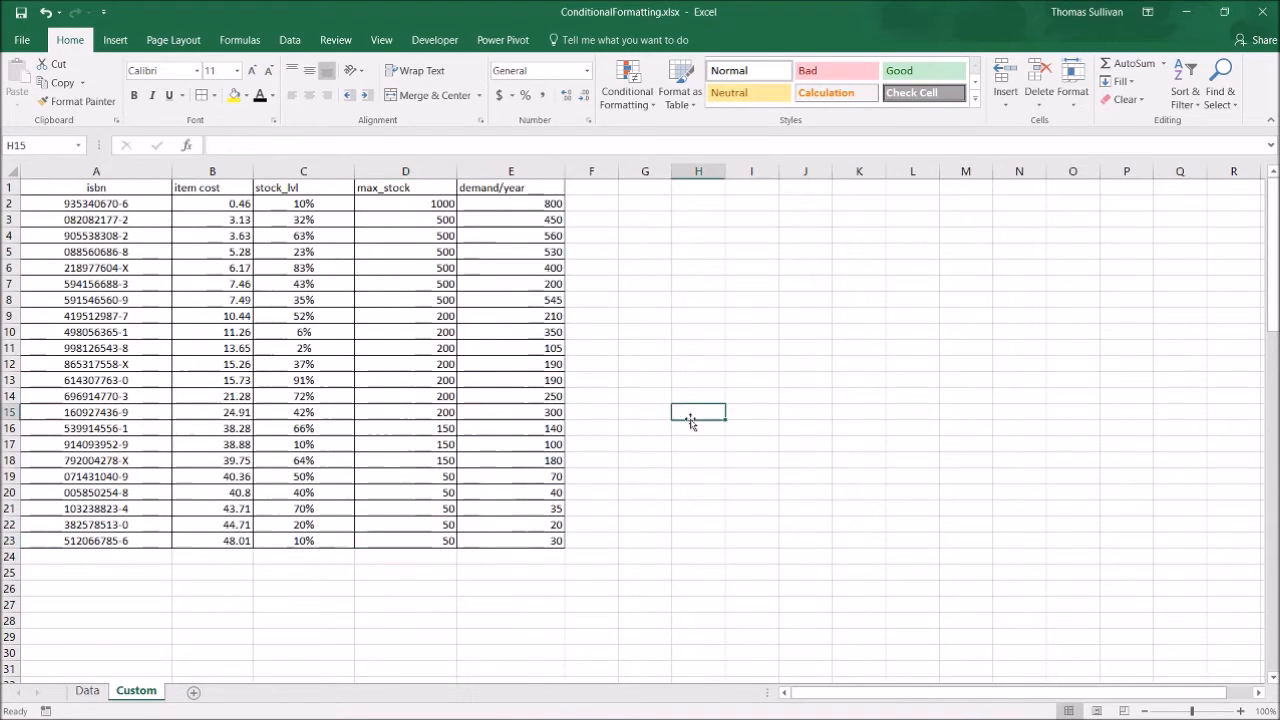
click(303, 171)
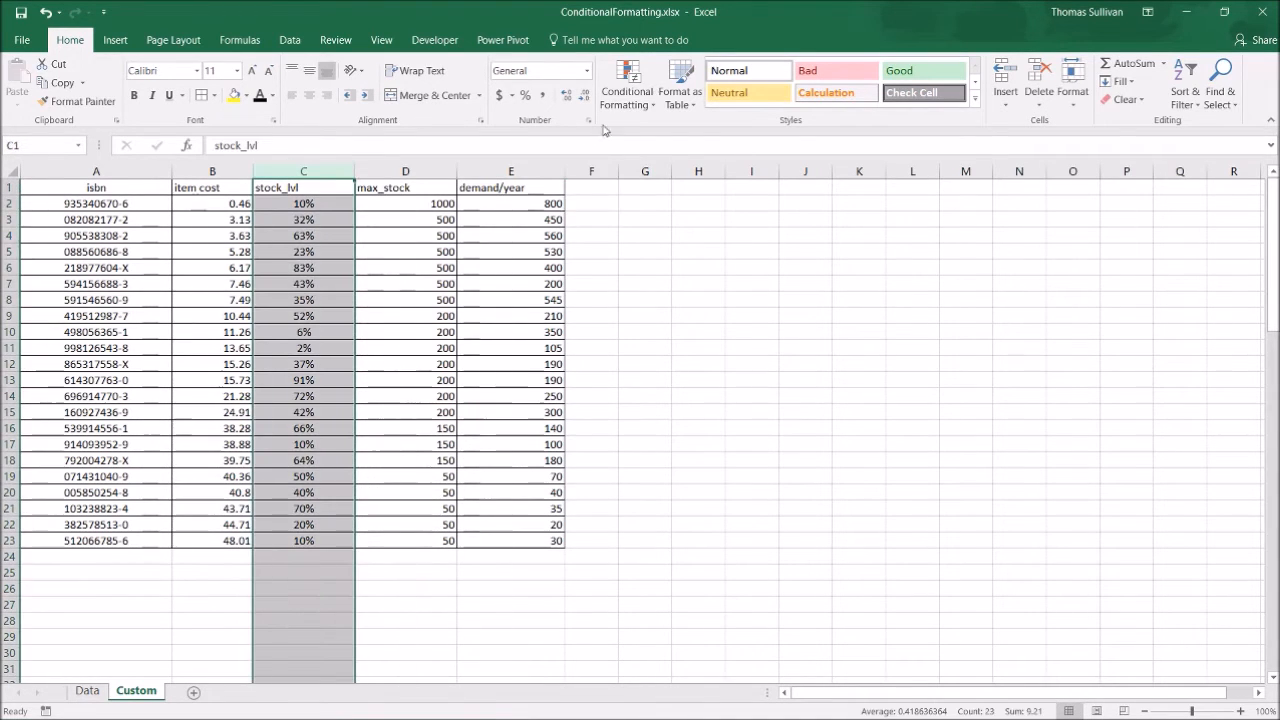
click(628, 82)
click(646, 302)
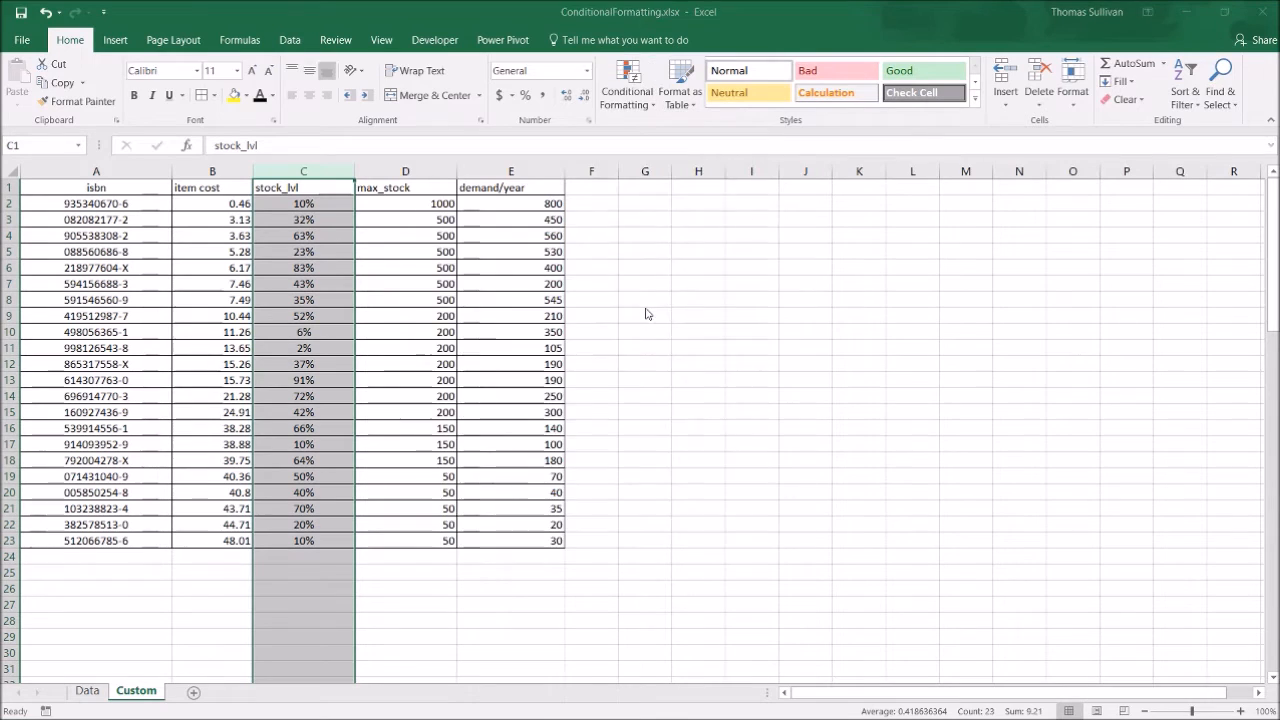
drag(696, 181, 764, 170)
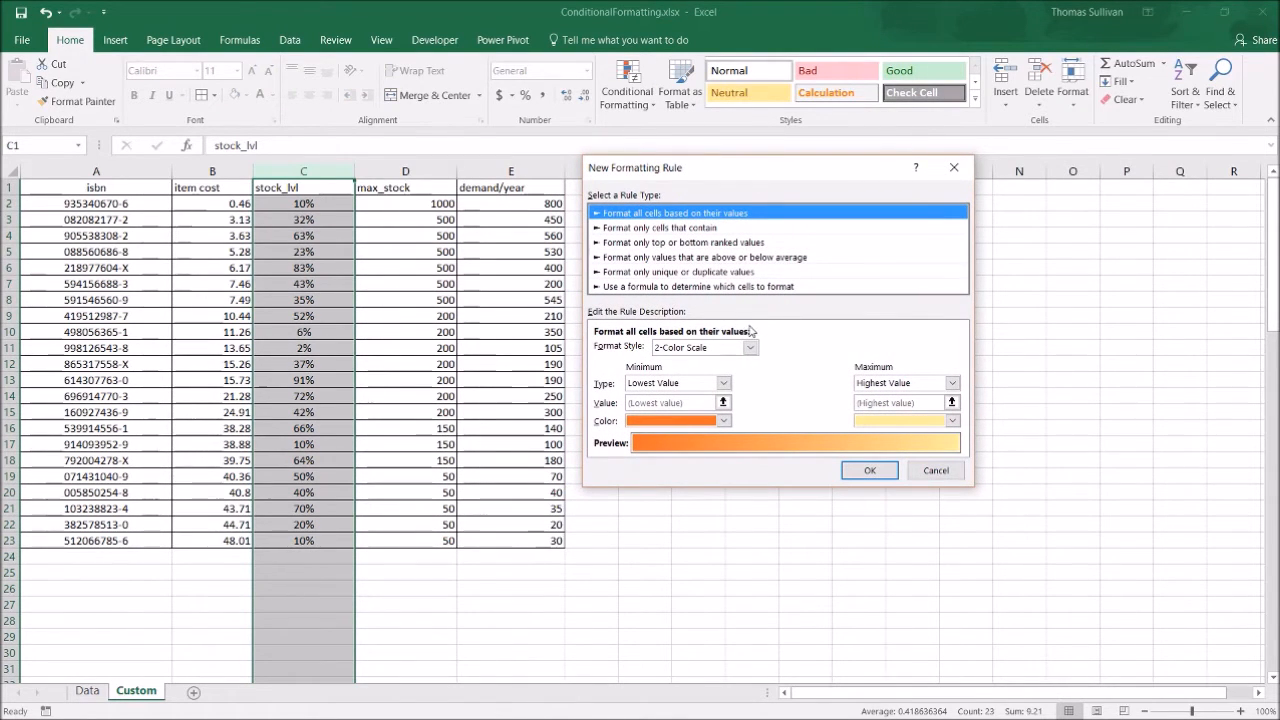
click(954, 167)
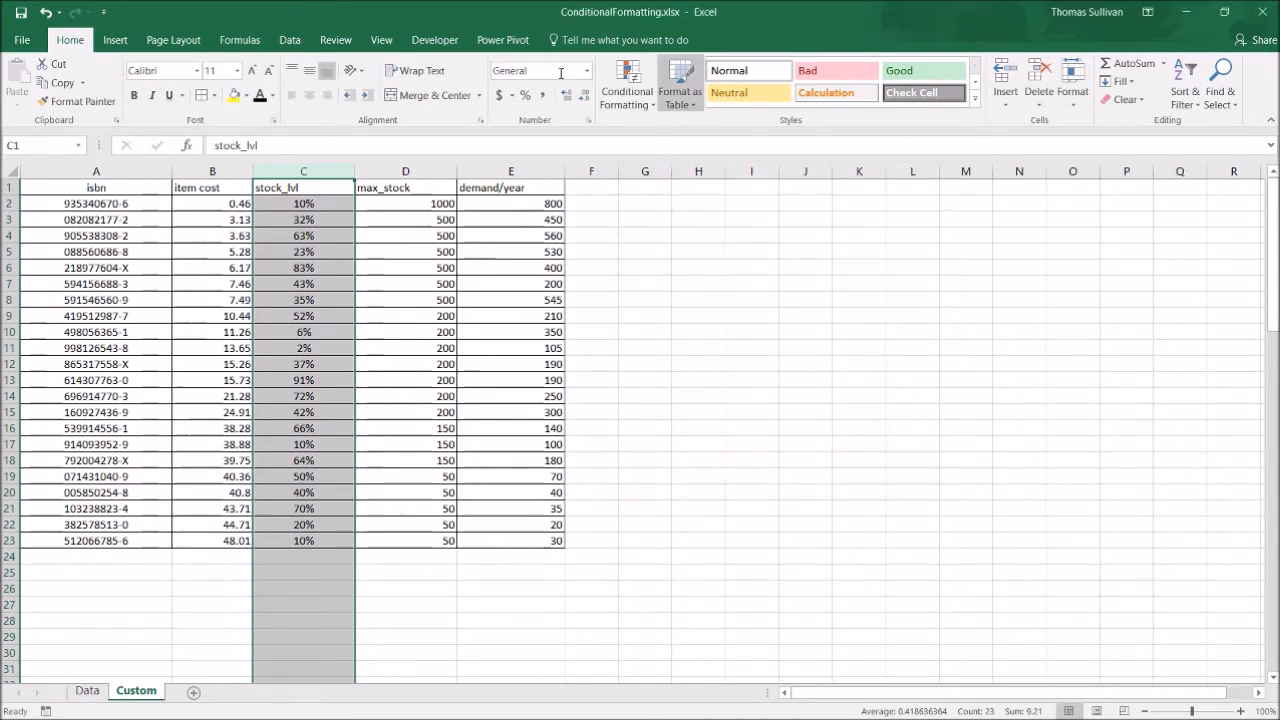
Step: Start a new conditional formatting rule for the stock_lvl column and place its dialog beside the table
click(643, 100)
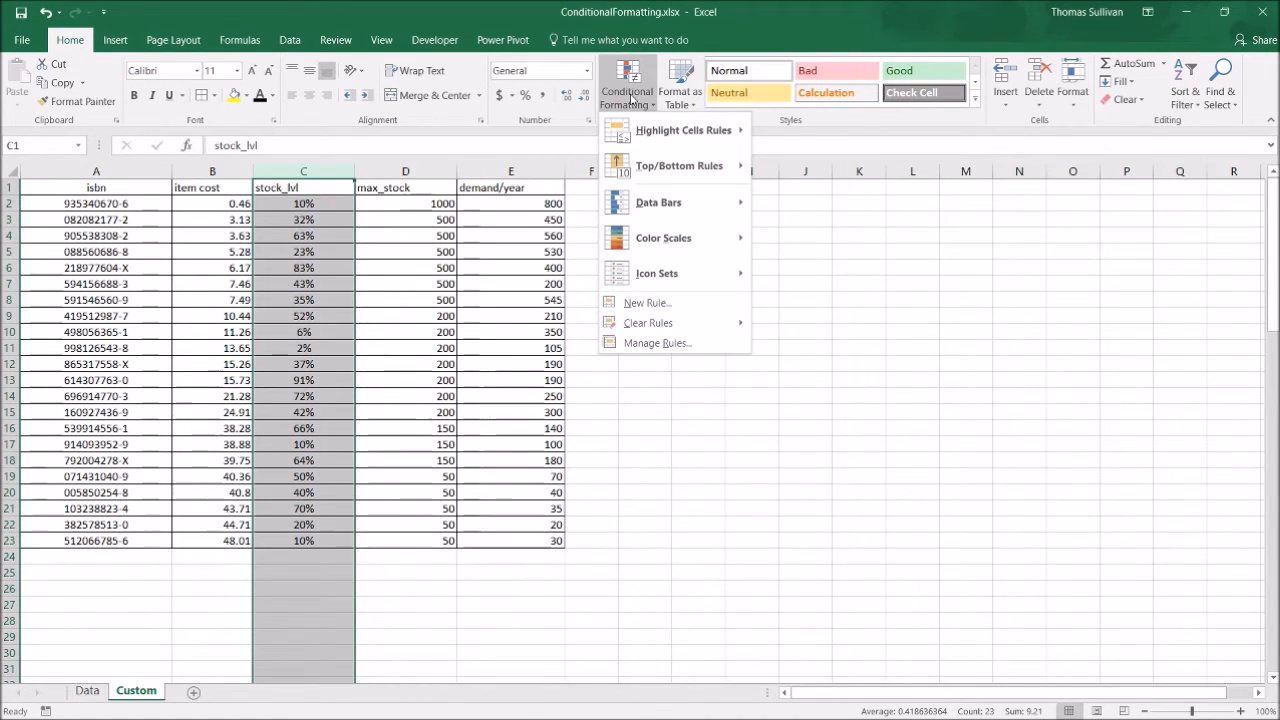
click(648, 302)
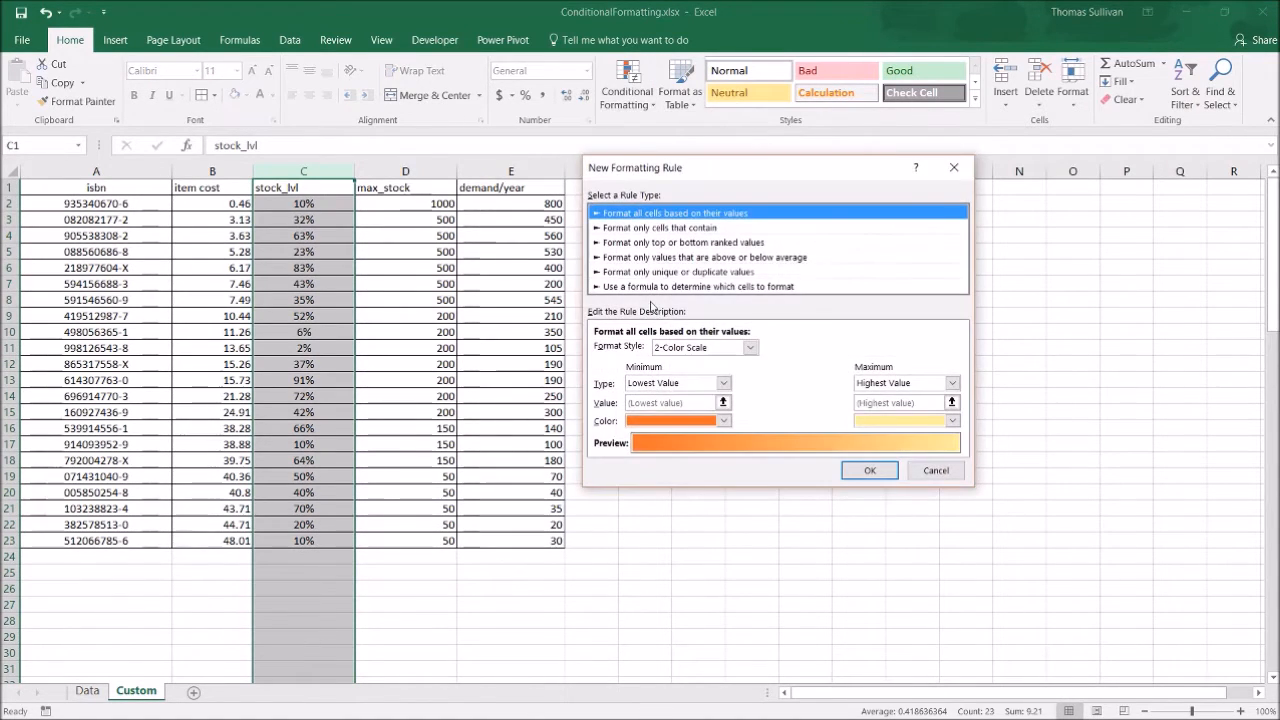
drag(686, 160, 649, 160)
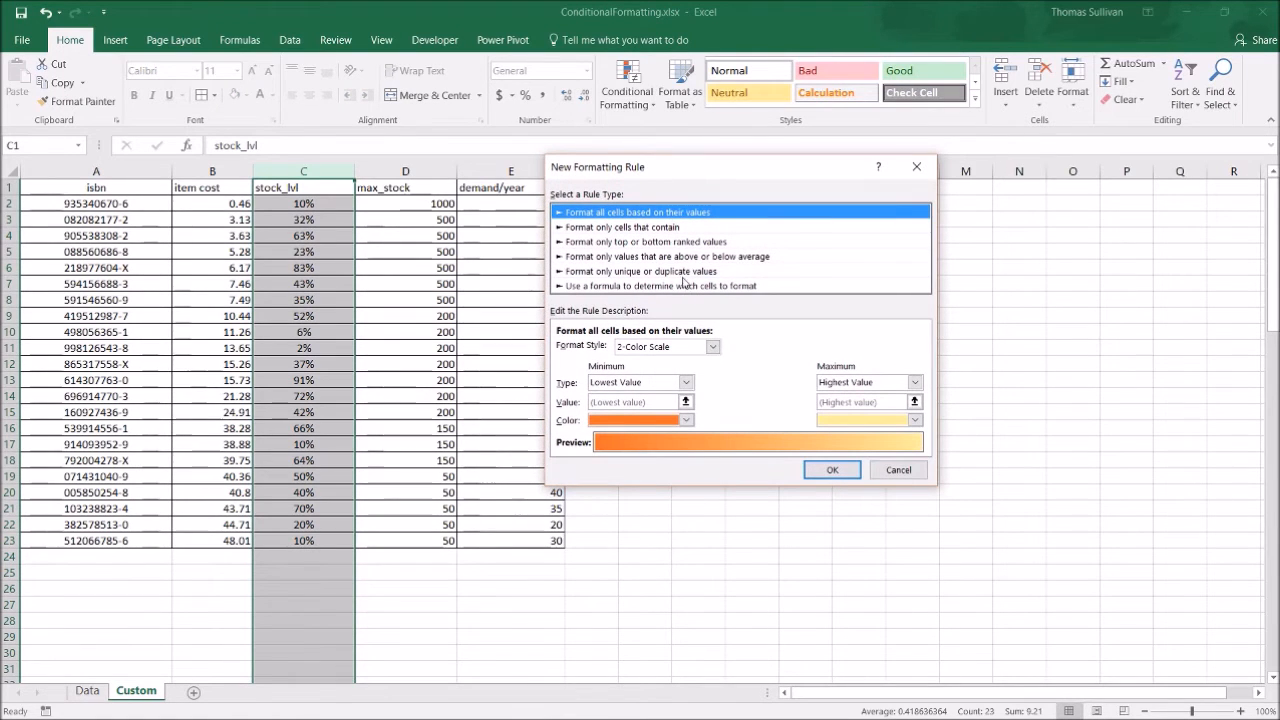
Step: Review the rule types for cells that contain, top or bottom ranked, above or below average, and unique or duplicate values
click(656, 228)
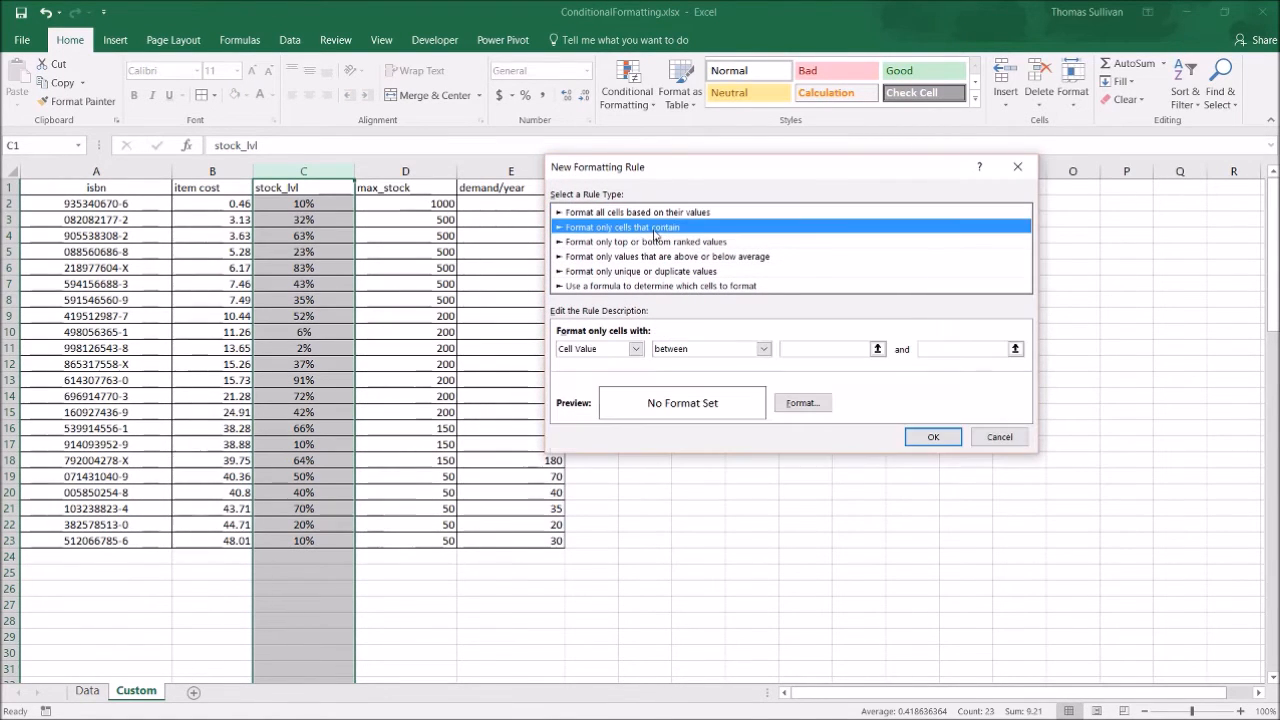
click(655, 242)
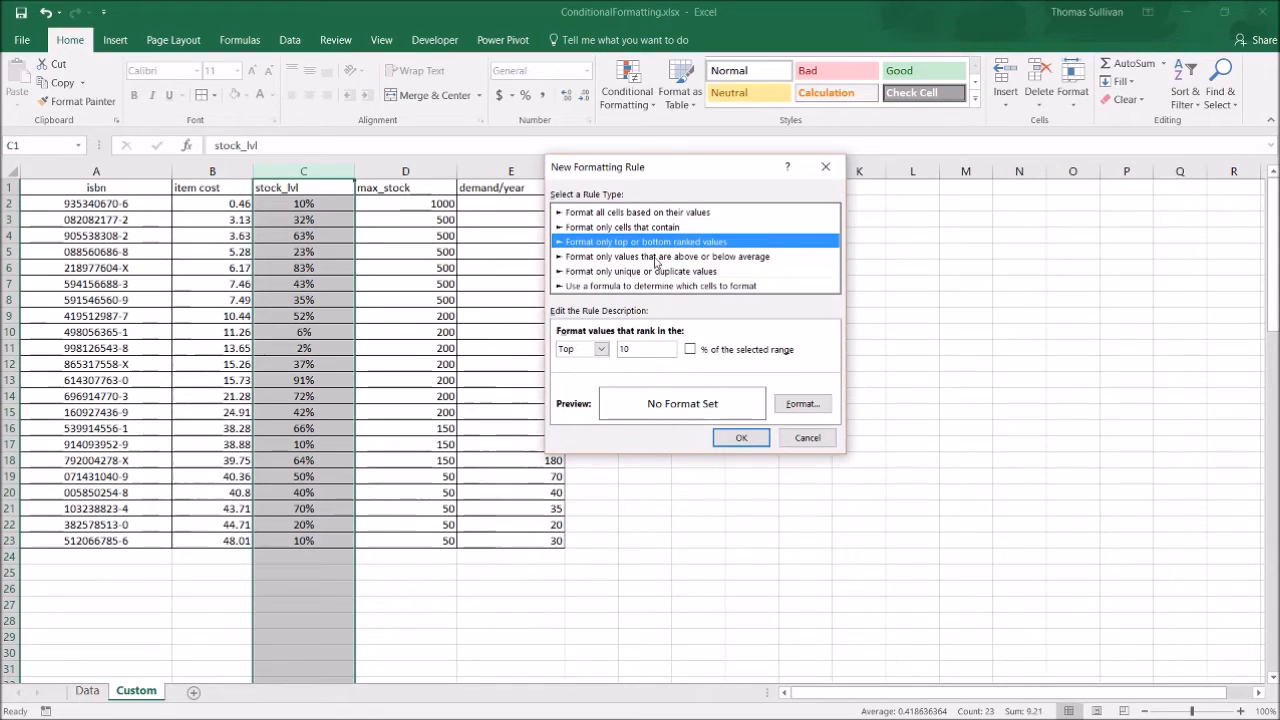
click(657, 260)
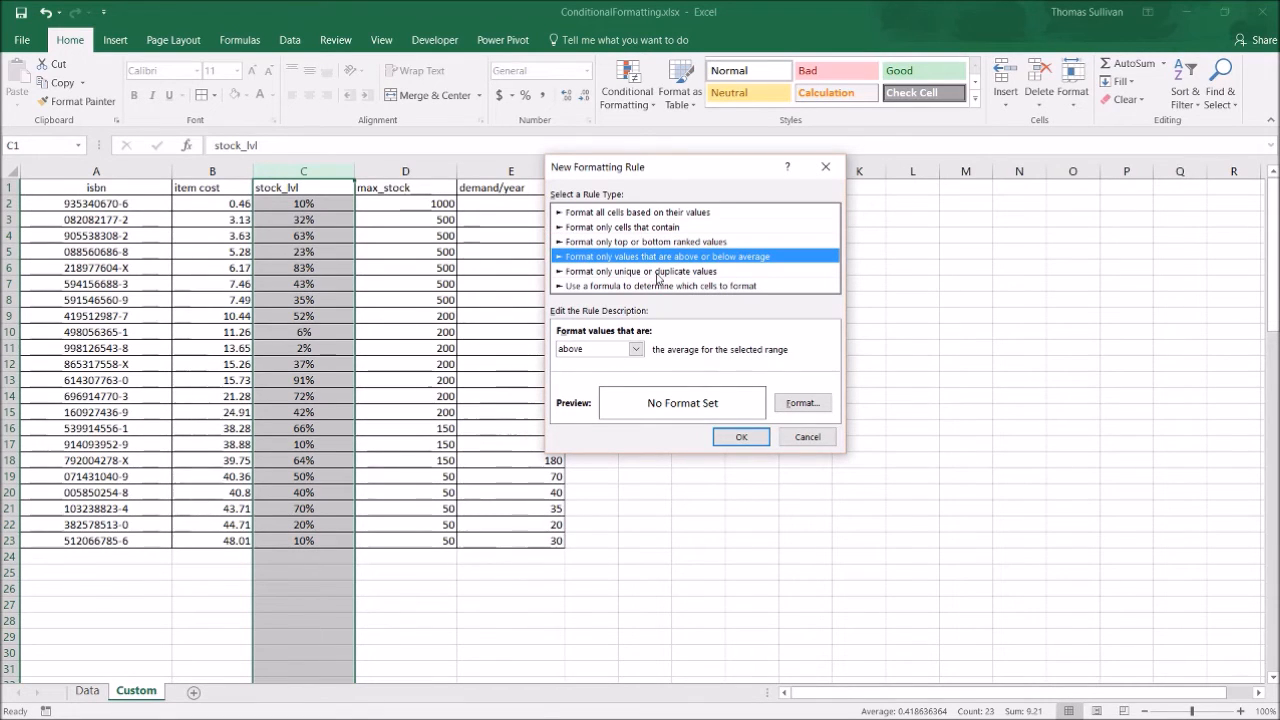
click(658, 273)
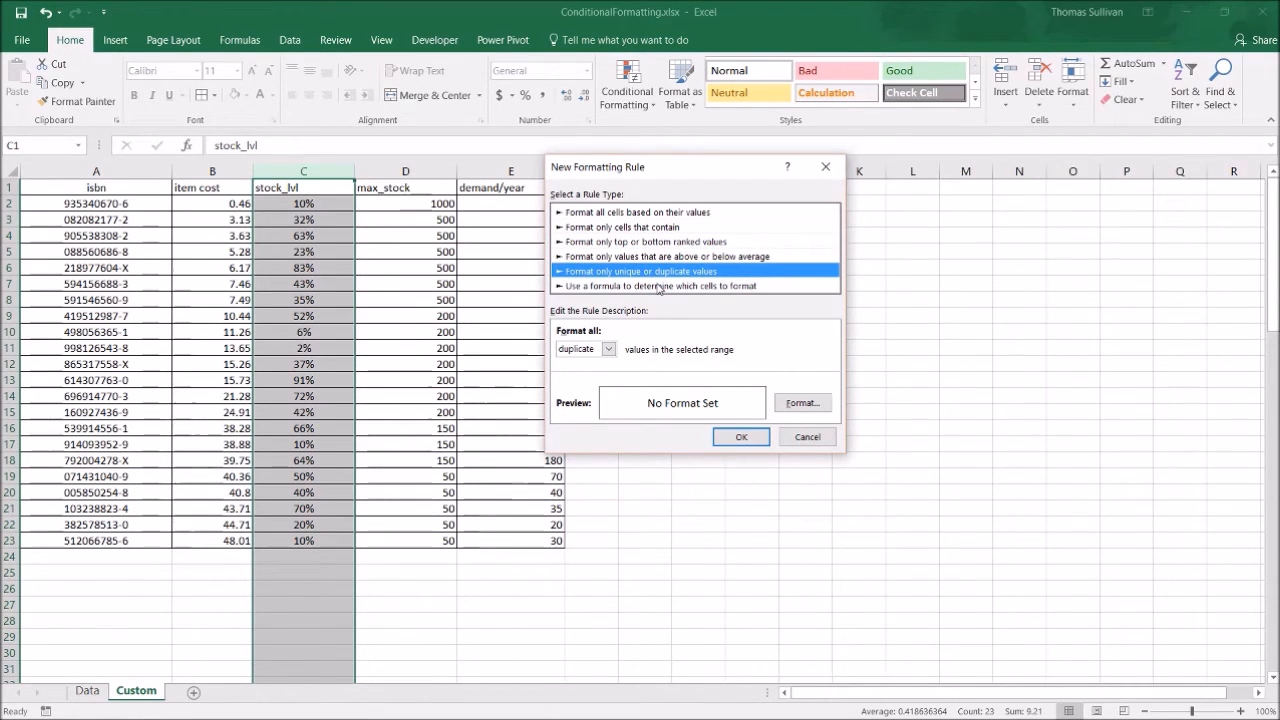
click(658, 241)
click(658, 270)
click(654, 228)
Step: Base the new rule on formatting all cells by their values and set its format style to 3-Color Scale
click(650, 213)
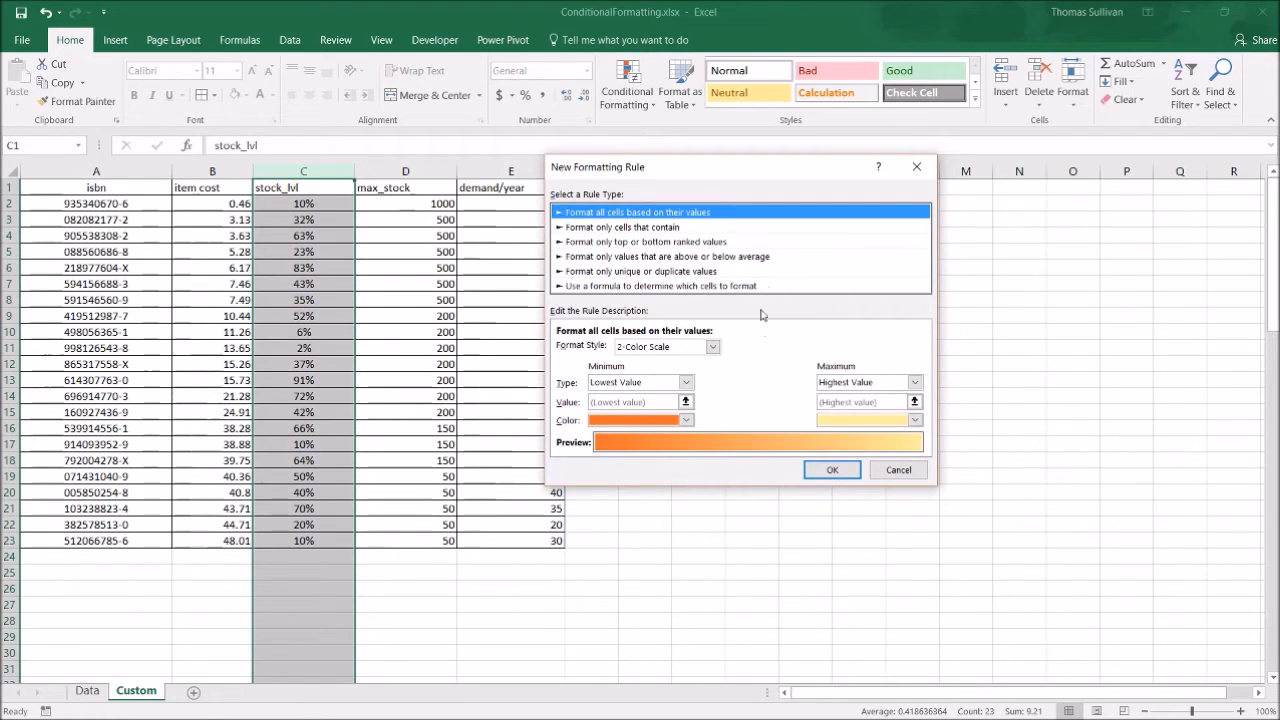
click(688, 347)
click(672, 373)
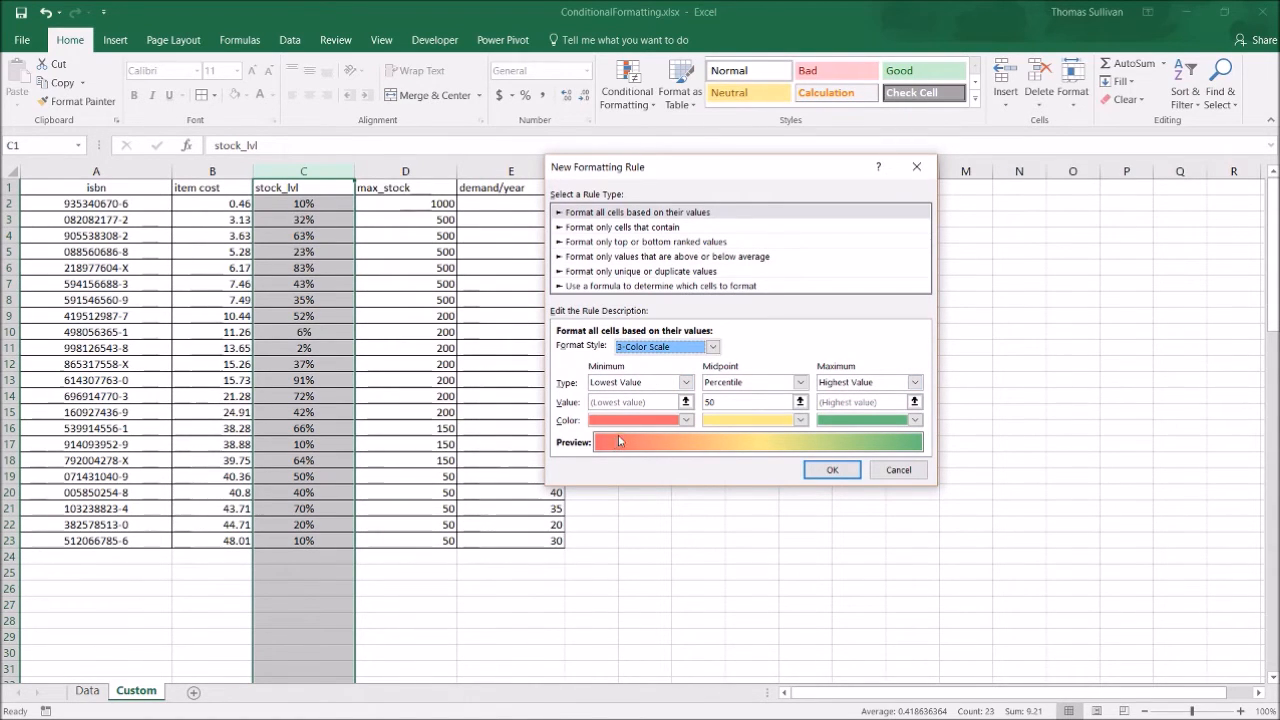
Step: Set the color scale to dark blue for the minimum, light blue for the midpoint and a pale tint for the maximum, and apply the rule
click(672, 421)
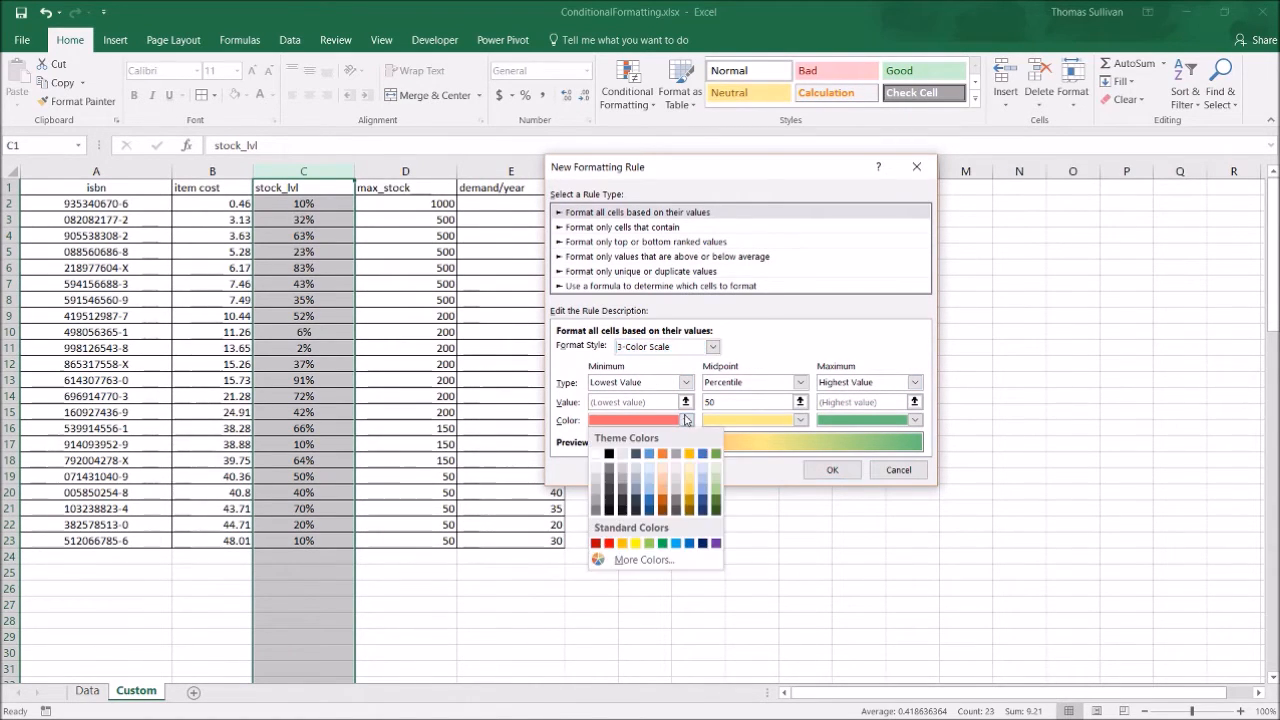
click(704, 509)
click(738, 421)
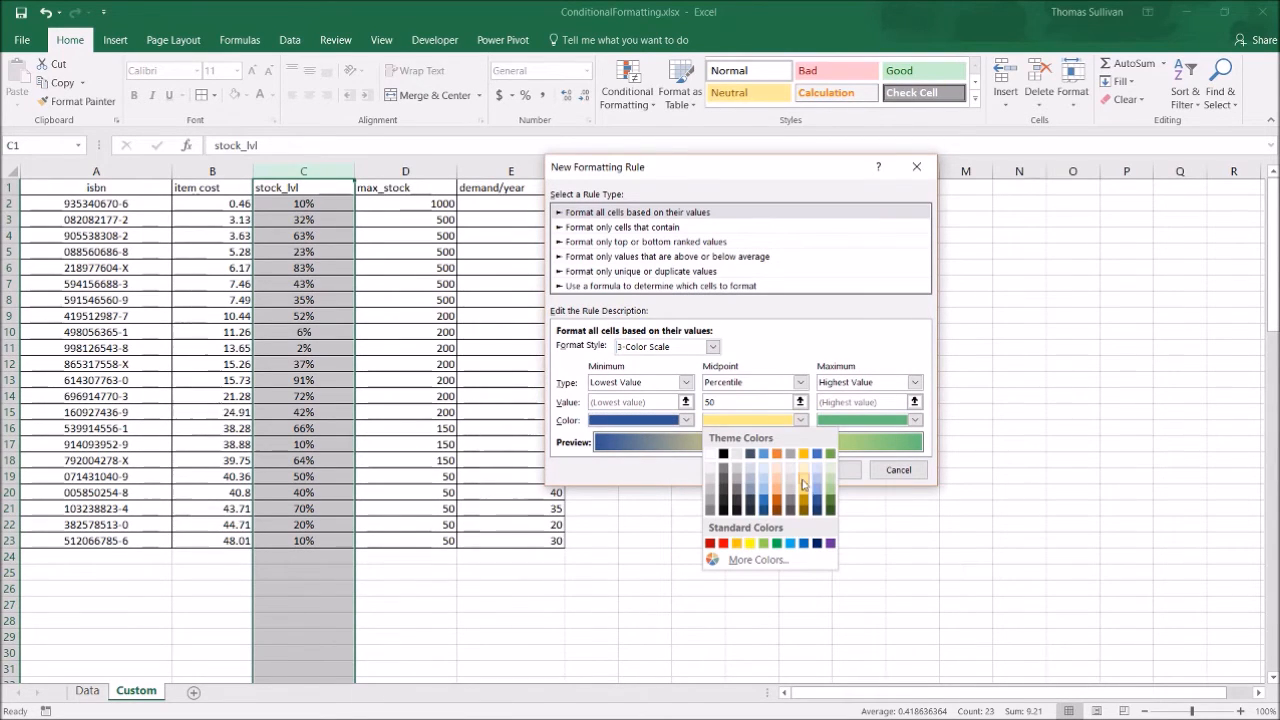
click(822, 485)
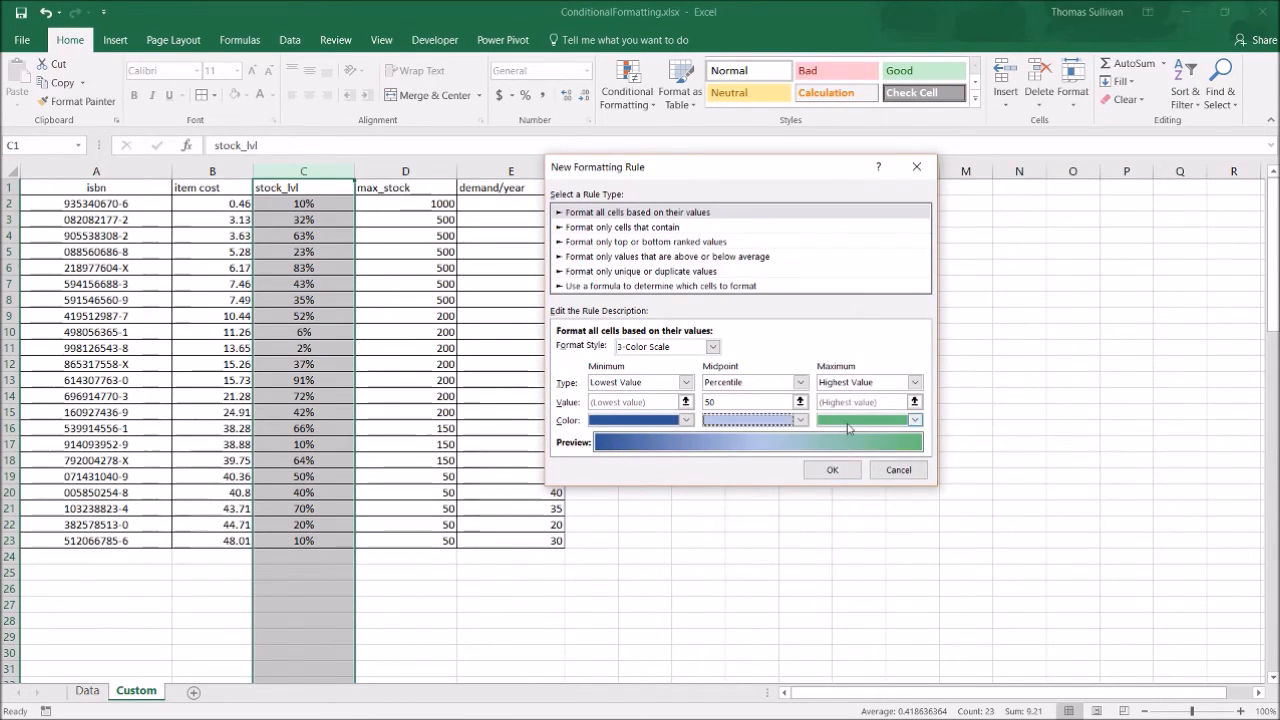
click(880, 420)
click(909, 473)
click(831, 470)
click(763, 472)
Step: Examine how the new color scale shades low and high percentages in the stock_lvl column
drag(328, 204, 313, 540)
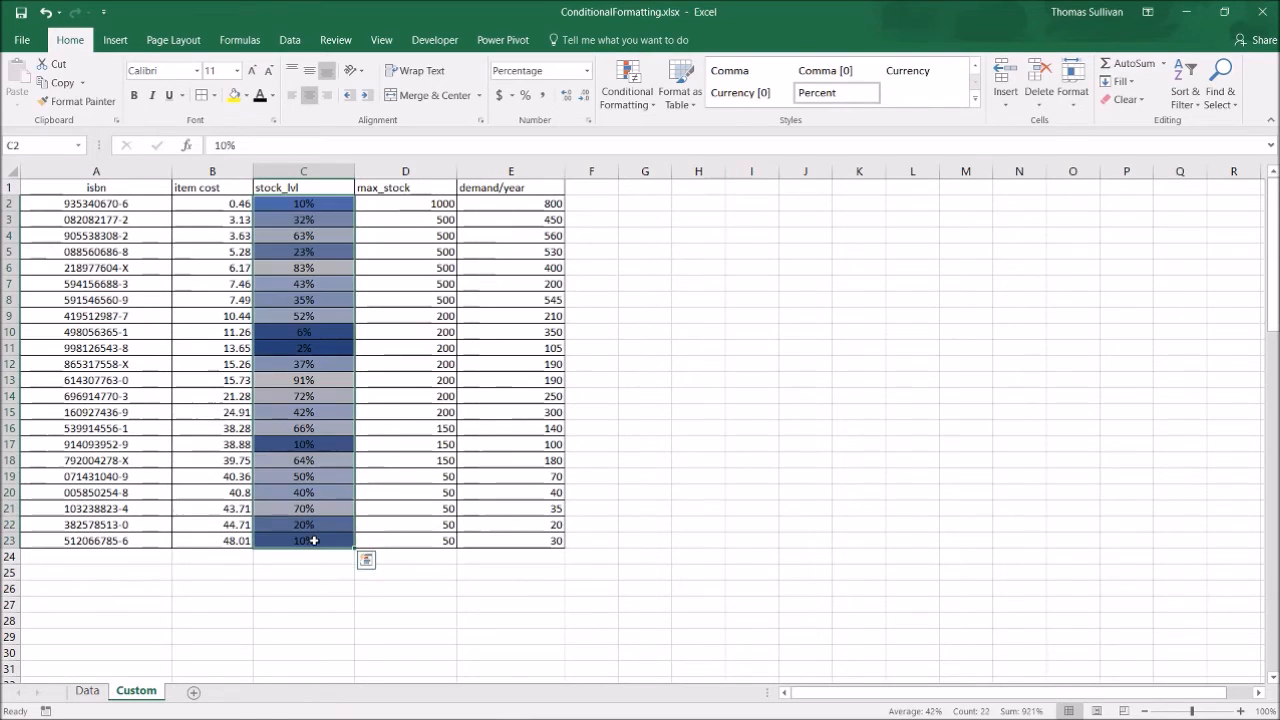
click(314, 541)
click(314, 445)
click(317, 366)
click(315, 334)
click(304, 251)
click(314, 204)
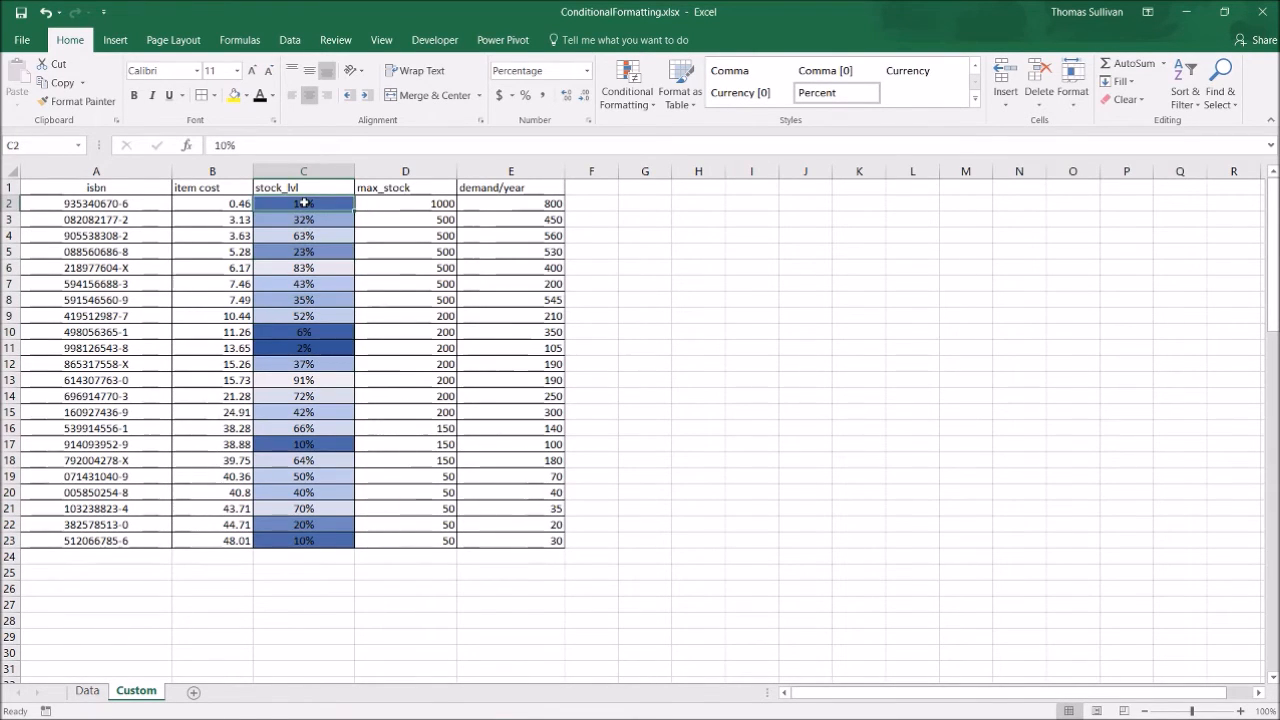
Step: Add a column header reading "risk?" in cell F1
click(606, 187)
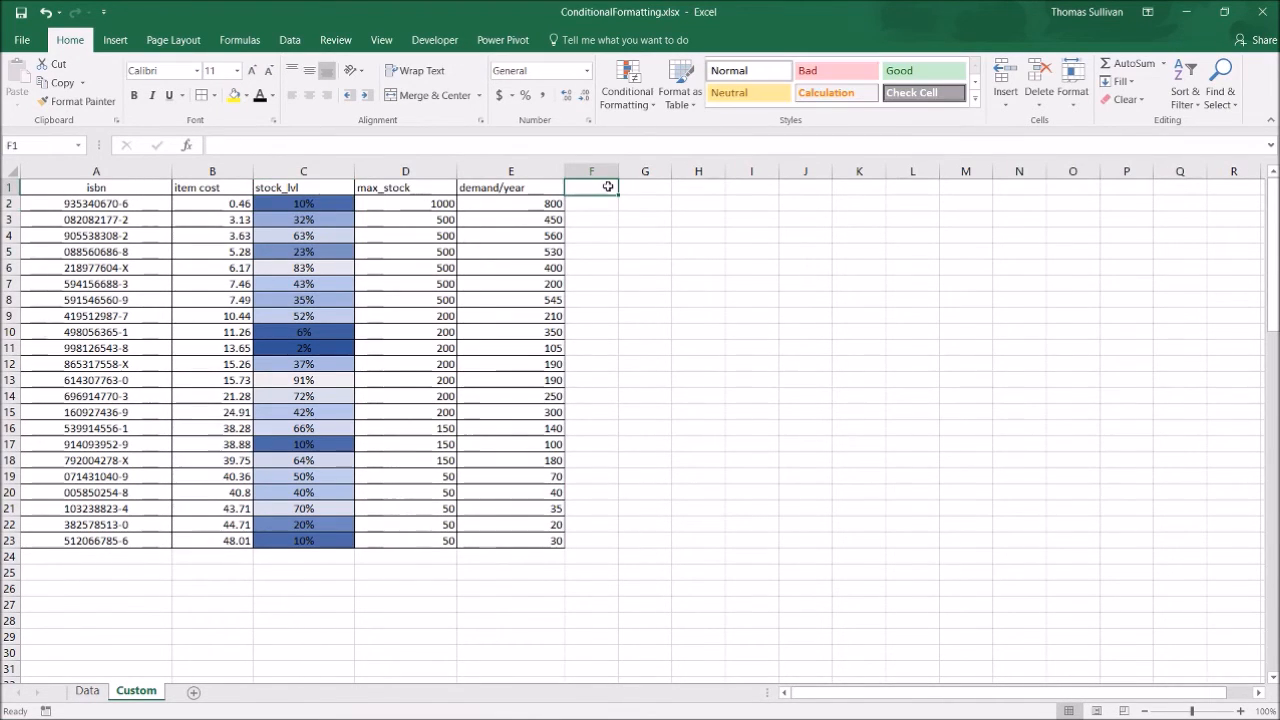
text(risk?)
key(Return)
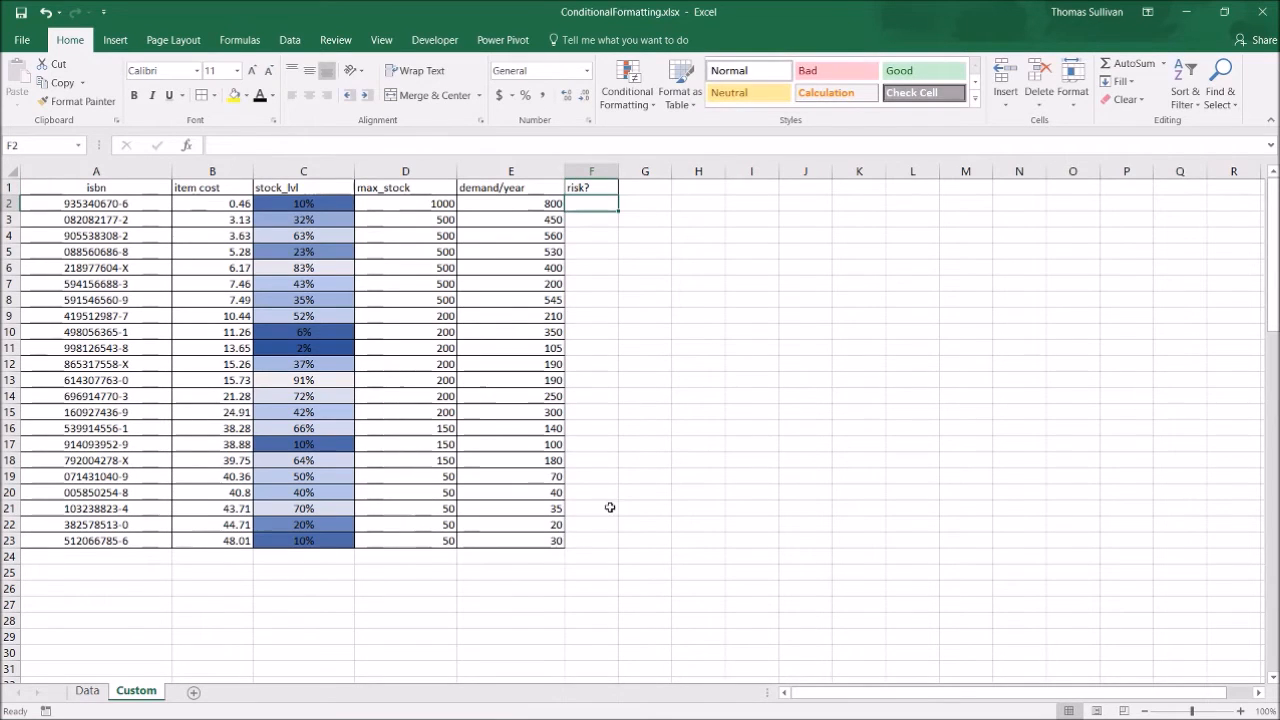
Step: Apply cell borders to D1:F23 and widen column F slightly
drag(610, 535, 400, 190)
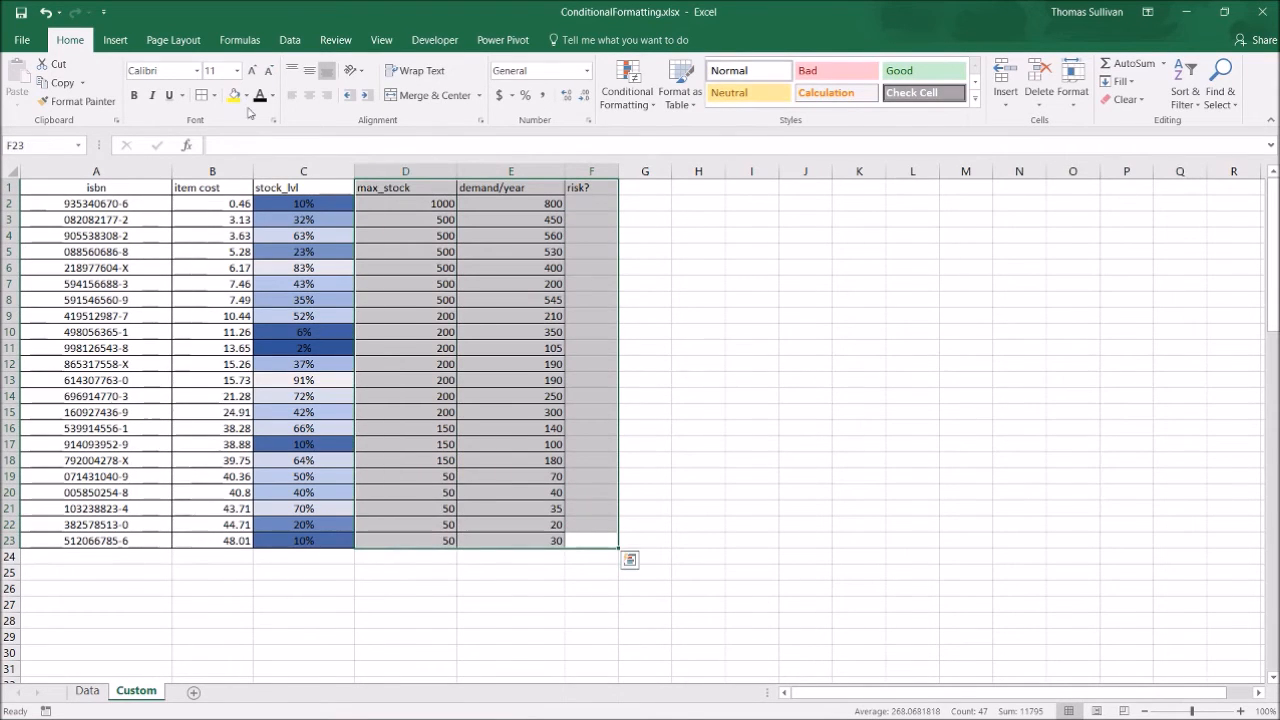
click(578, 234)
drag(618, 172, 642, 173)
Step: Enter the formula =IF(D2<E2,"Risk","OK") in cell F2
click(600, 214)
click(601, 204)
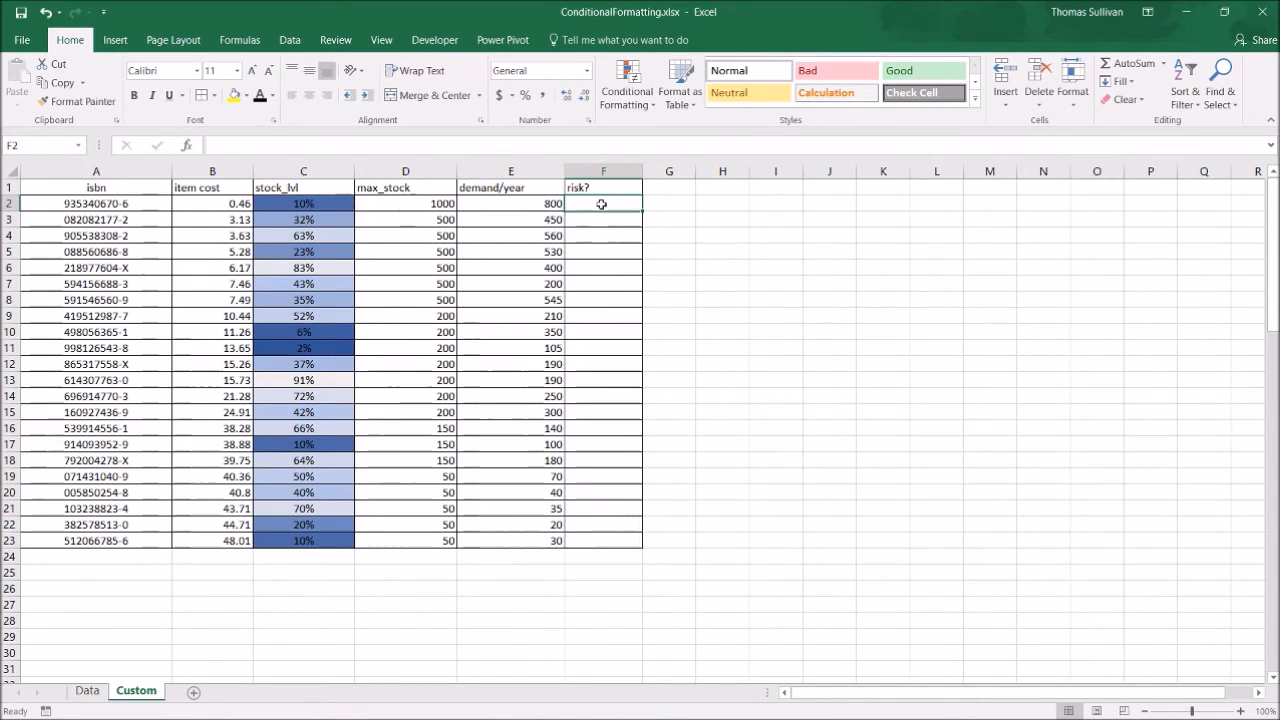
text(=IF()
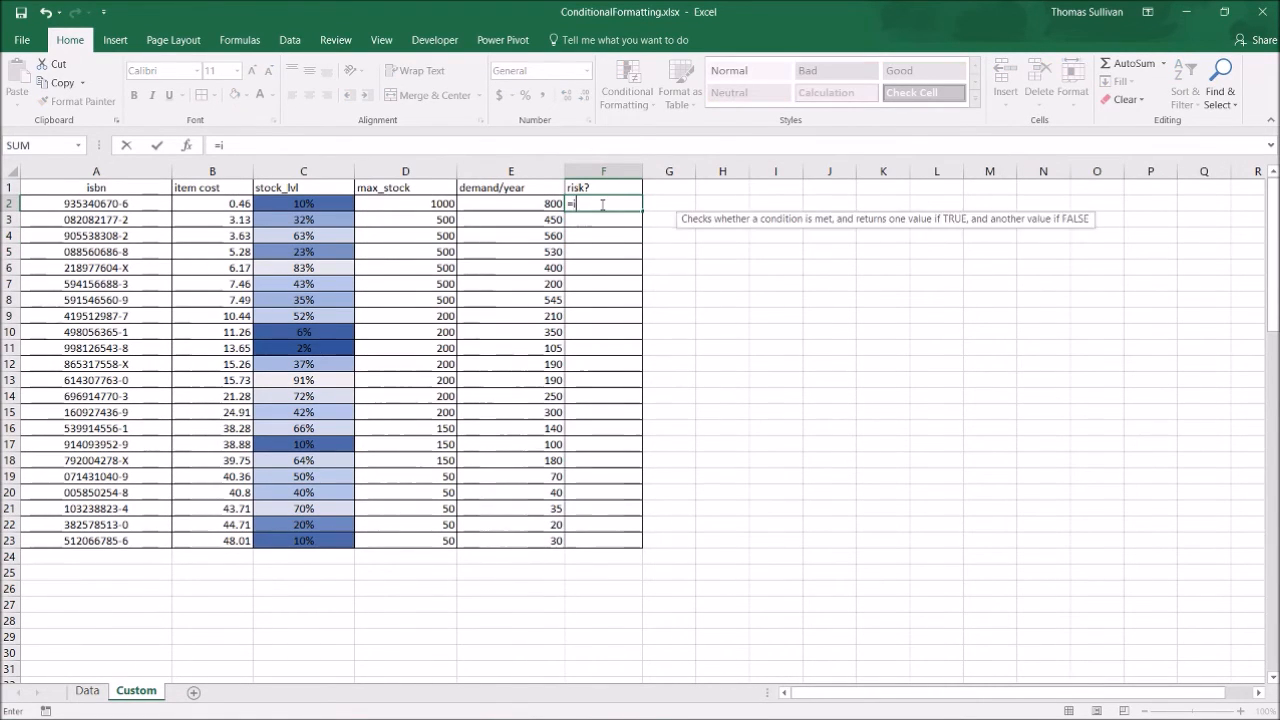
click(432, 204)
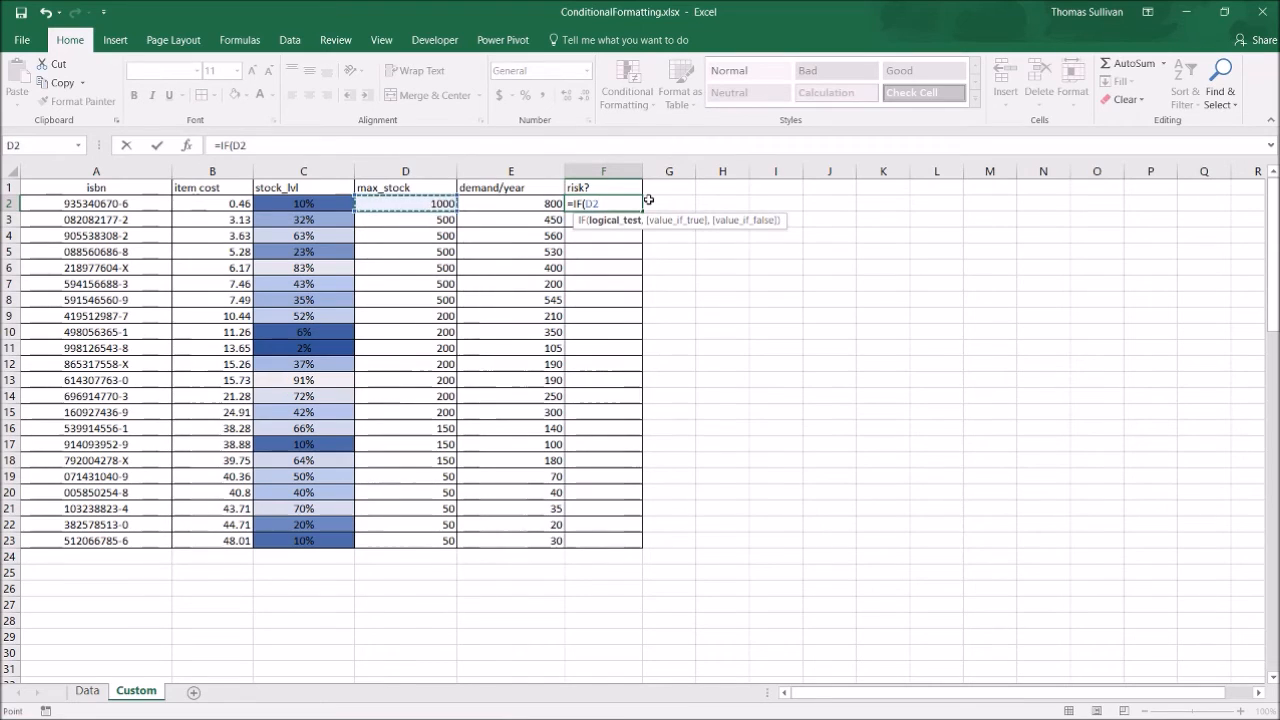
text(<)
click(553, 200)
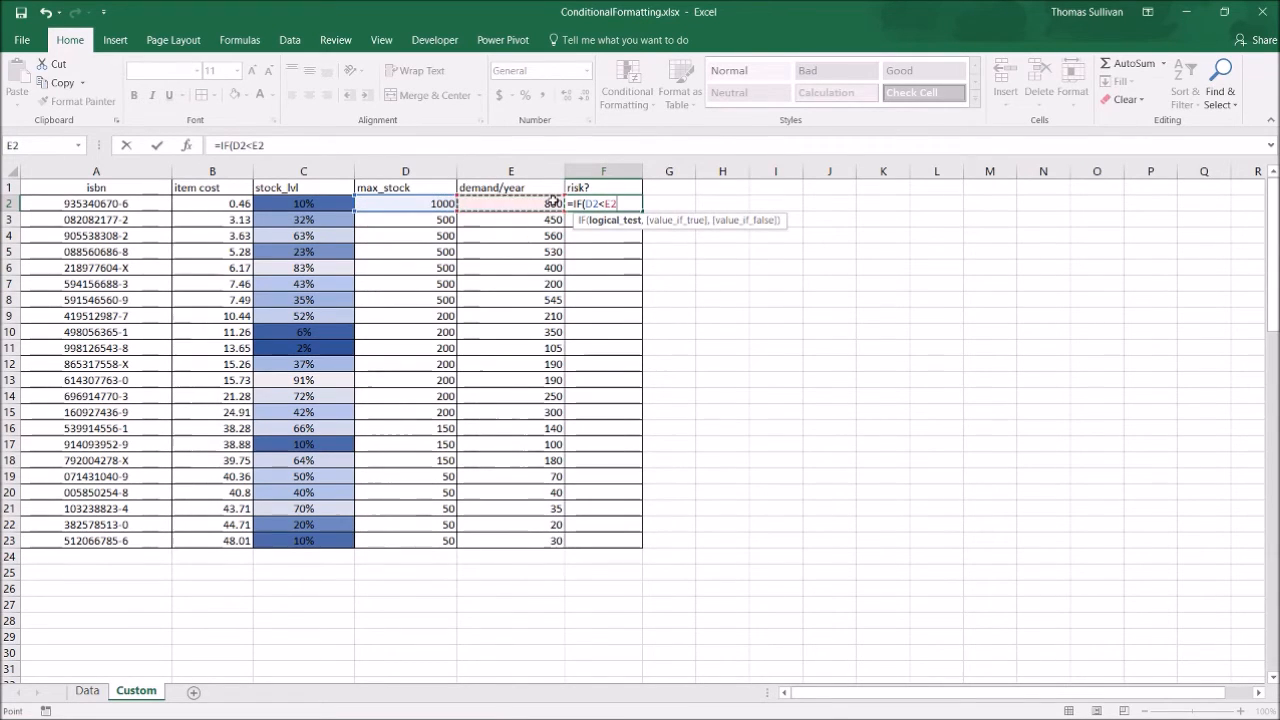
text(,"T)
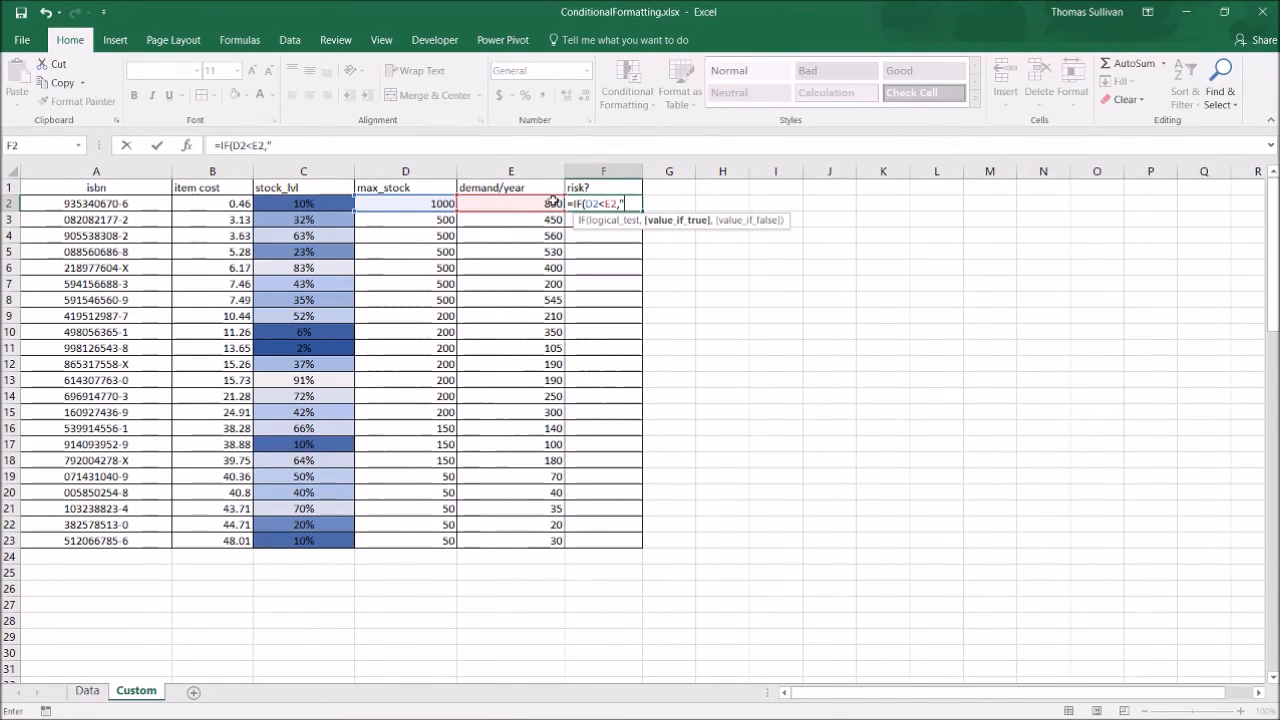
text(isk)
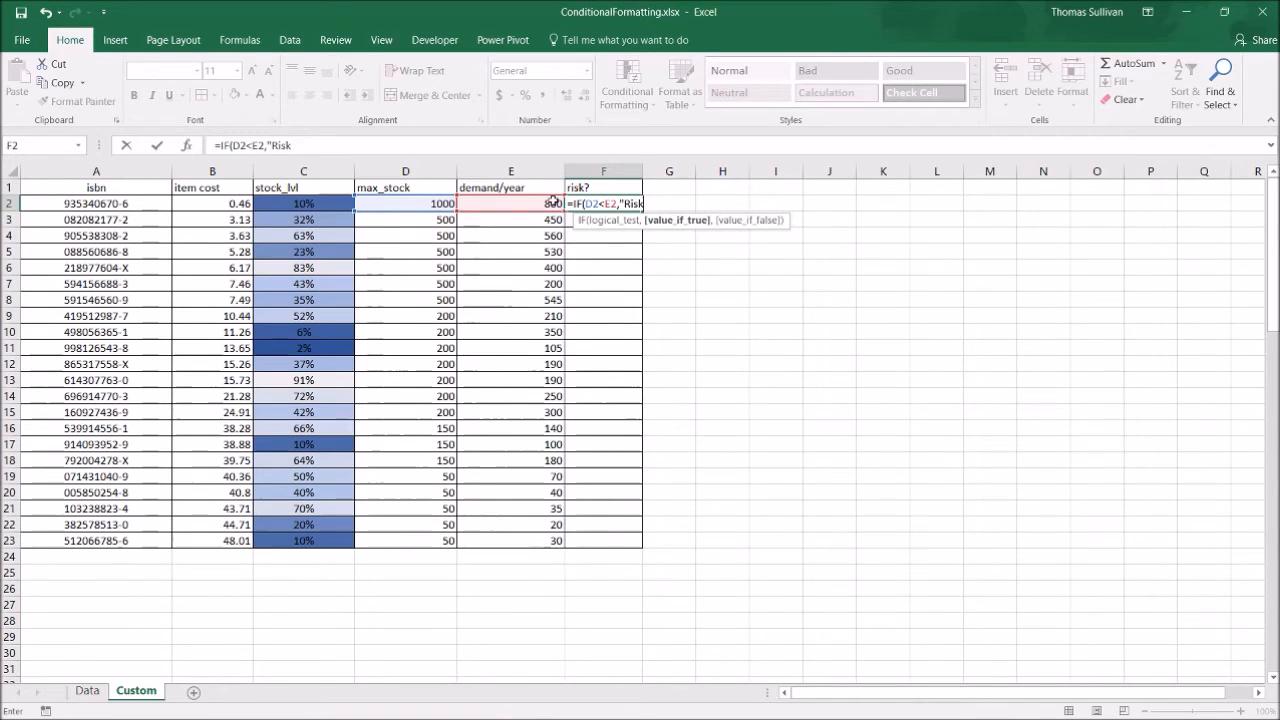
text(<,"OK)
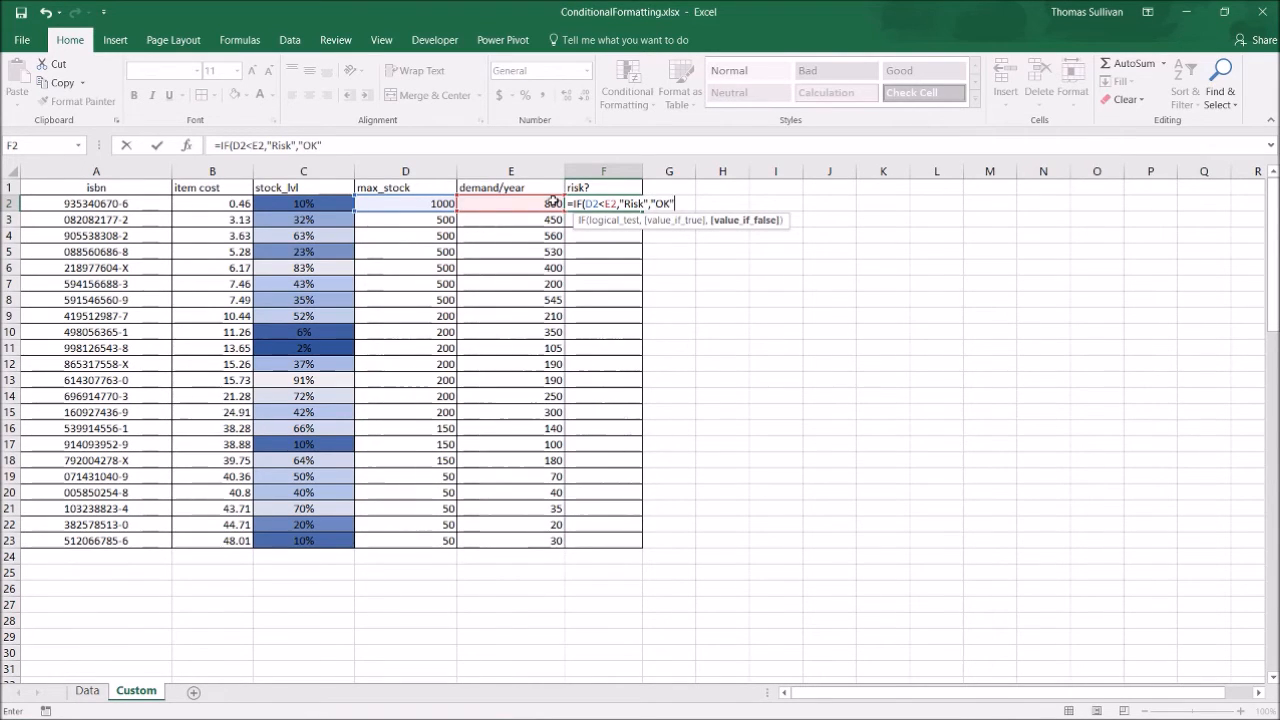
text("))
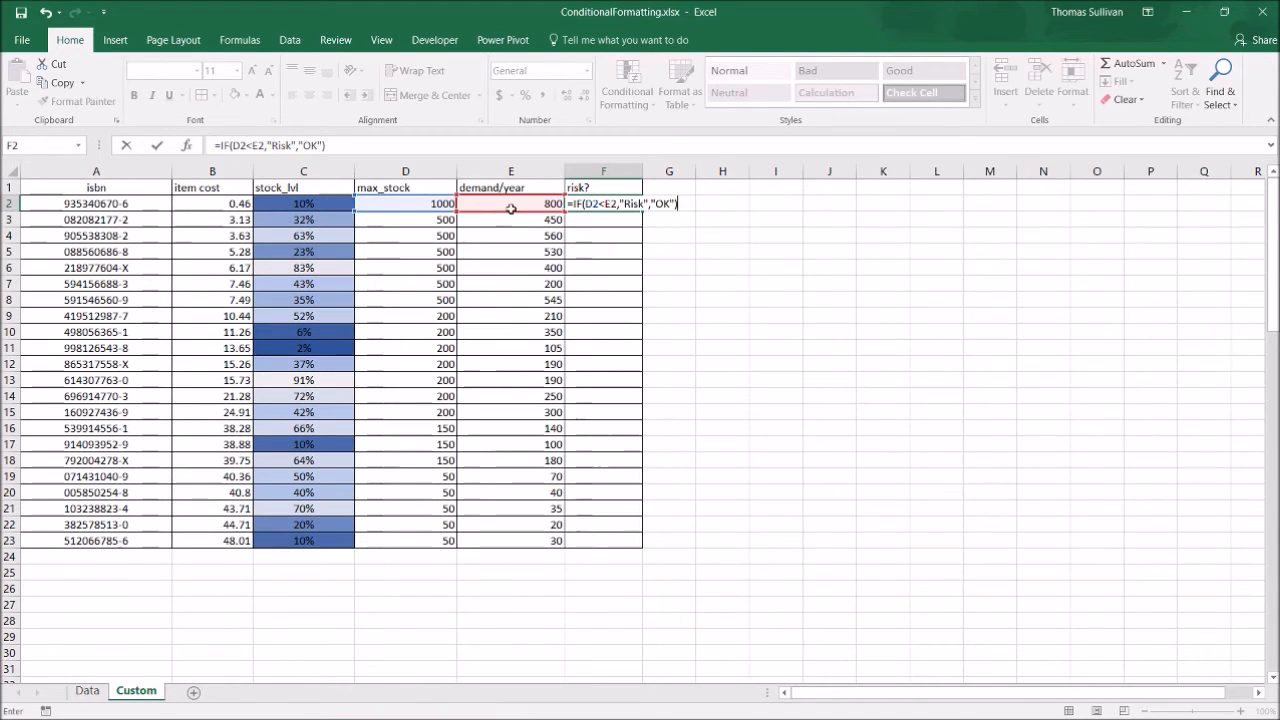
key(ctrl+Return)
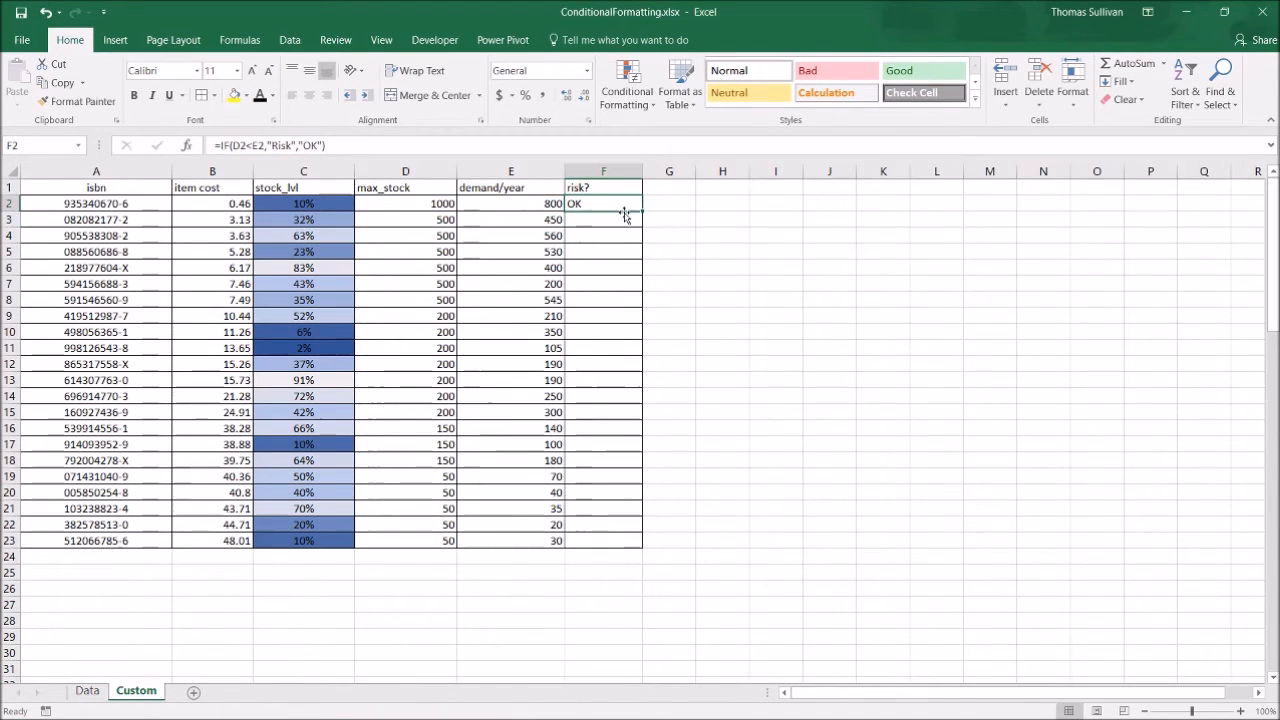
Step: Fill the risk formula down to F23 and compare max_stock with demand/year in rows 4 and 5
double_click(641, 211)
drag(597, 237, 443, 251)
click(463, 237)
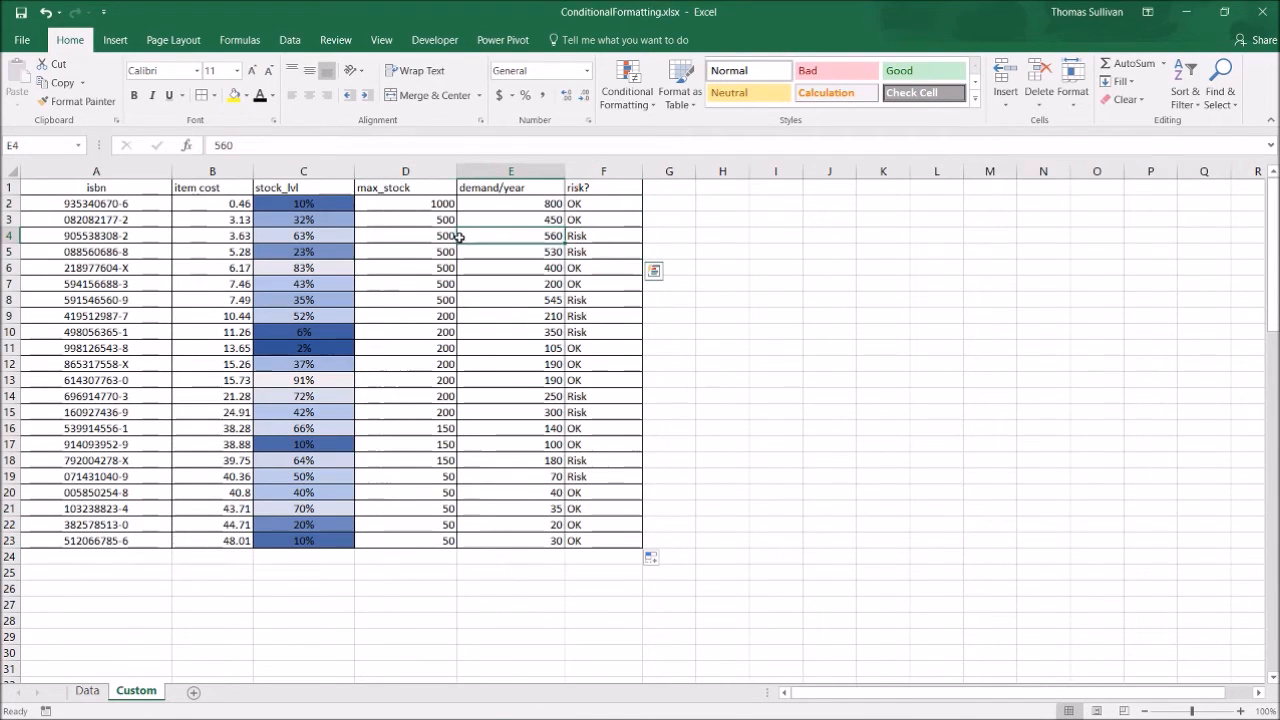
Step: Replace the formulas in column F with their values only and center the risk? header
click(603, 171)
mouse_move(643, 240)
mouse_down()
mouse_move(660, 240)
mouse_move(631, 242)
mouse_up()
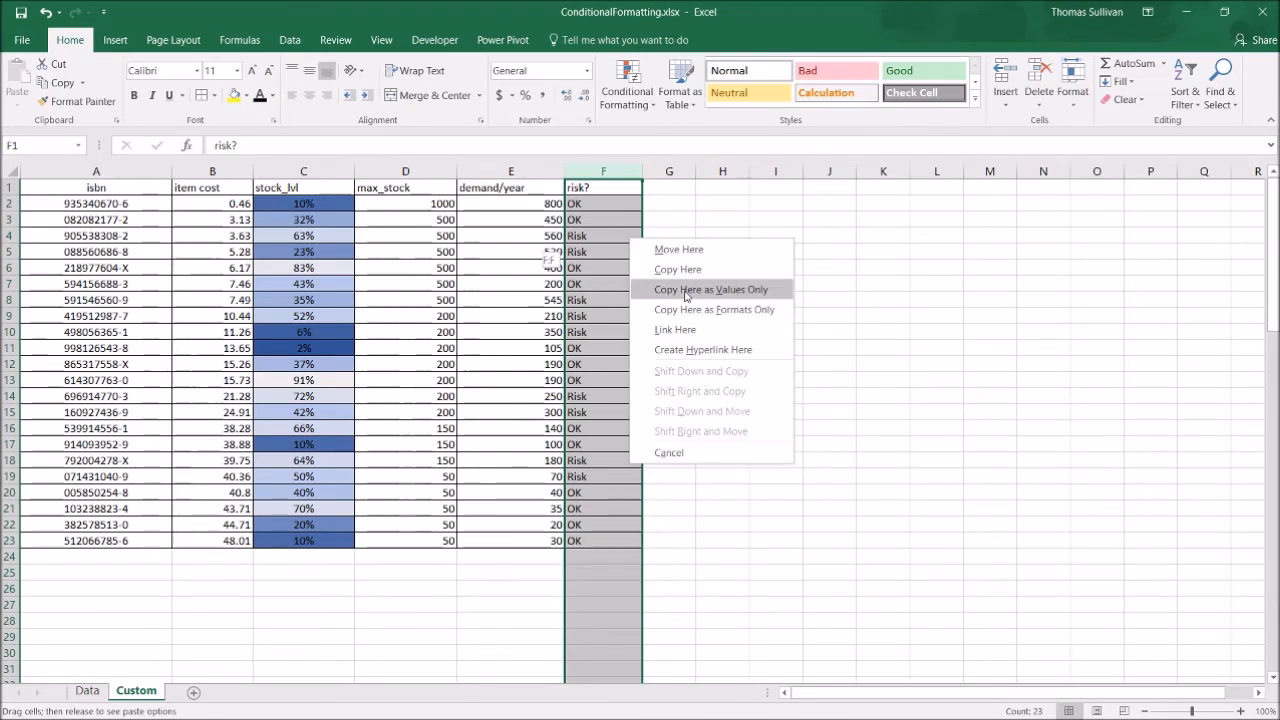
click(686, 290)
click(606, 192)
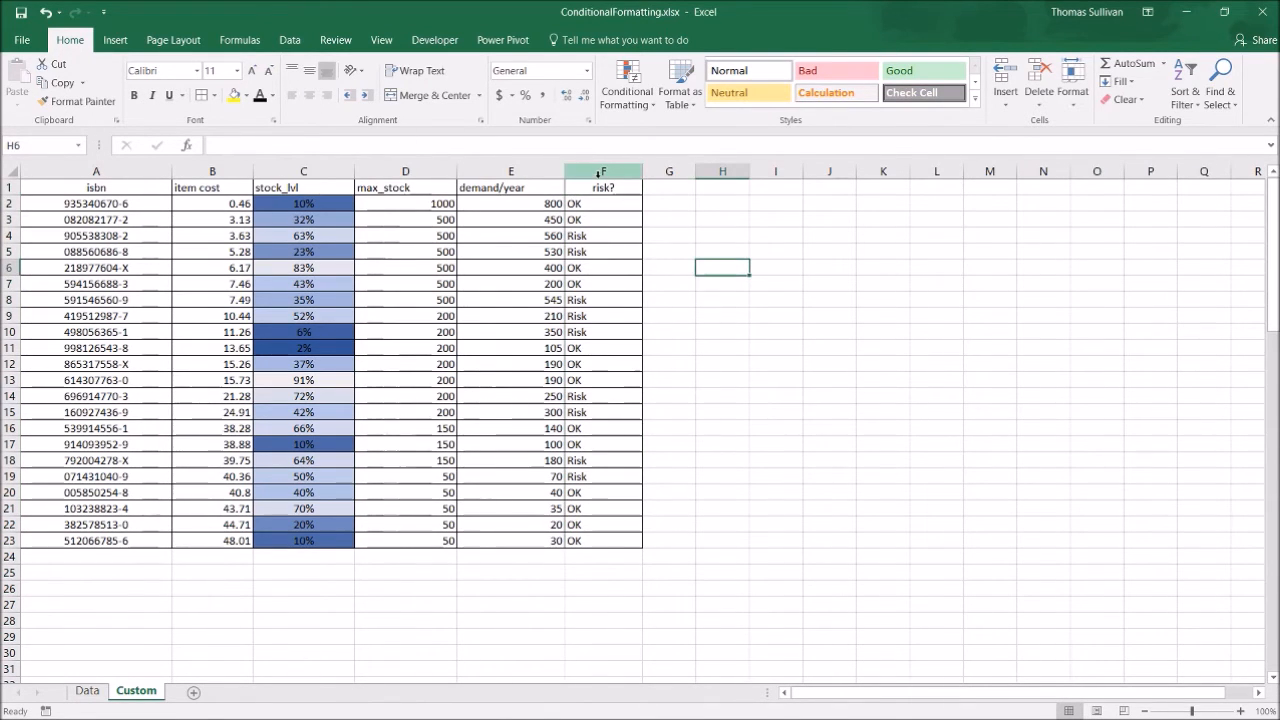
Step: Start a new conditional formatting rule for F2:F23 that formats only cells that contain given content, with its dialog beside the table
drag(600, 204, 606, 535)
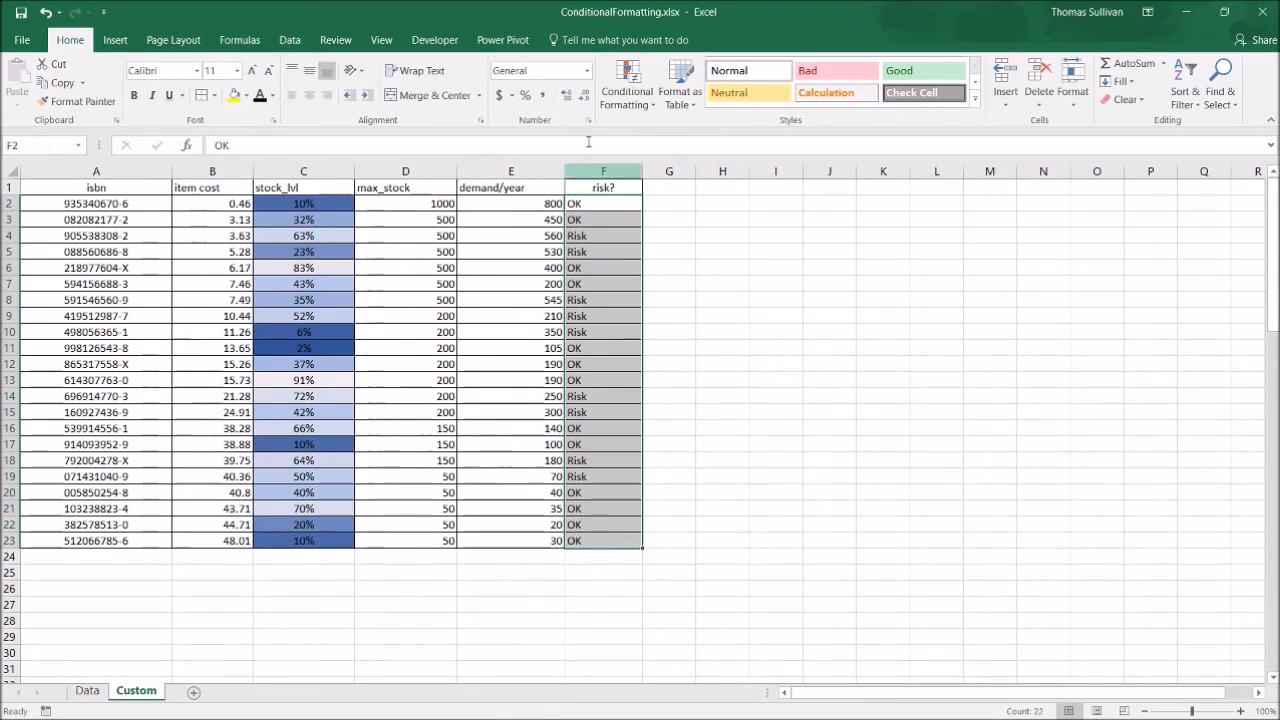
click(624, 92)
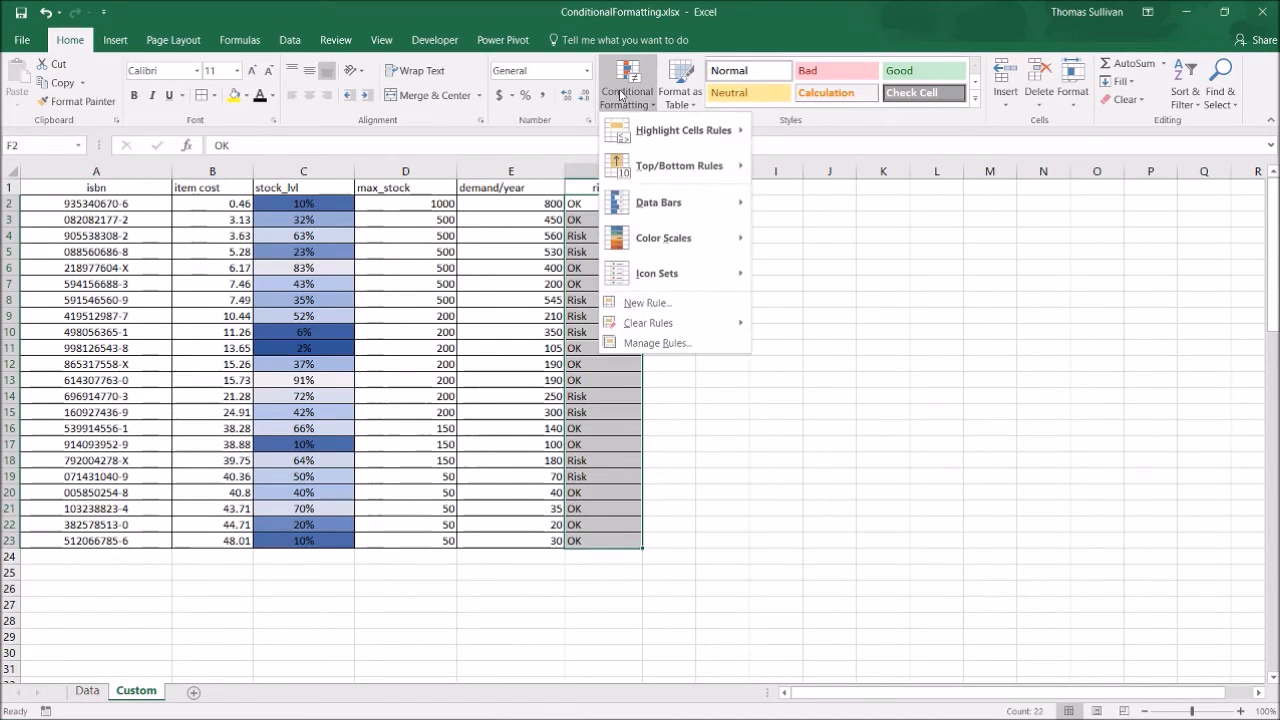
click(643, 308)
drag(954, 168, 800, 183)
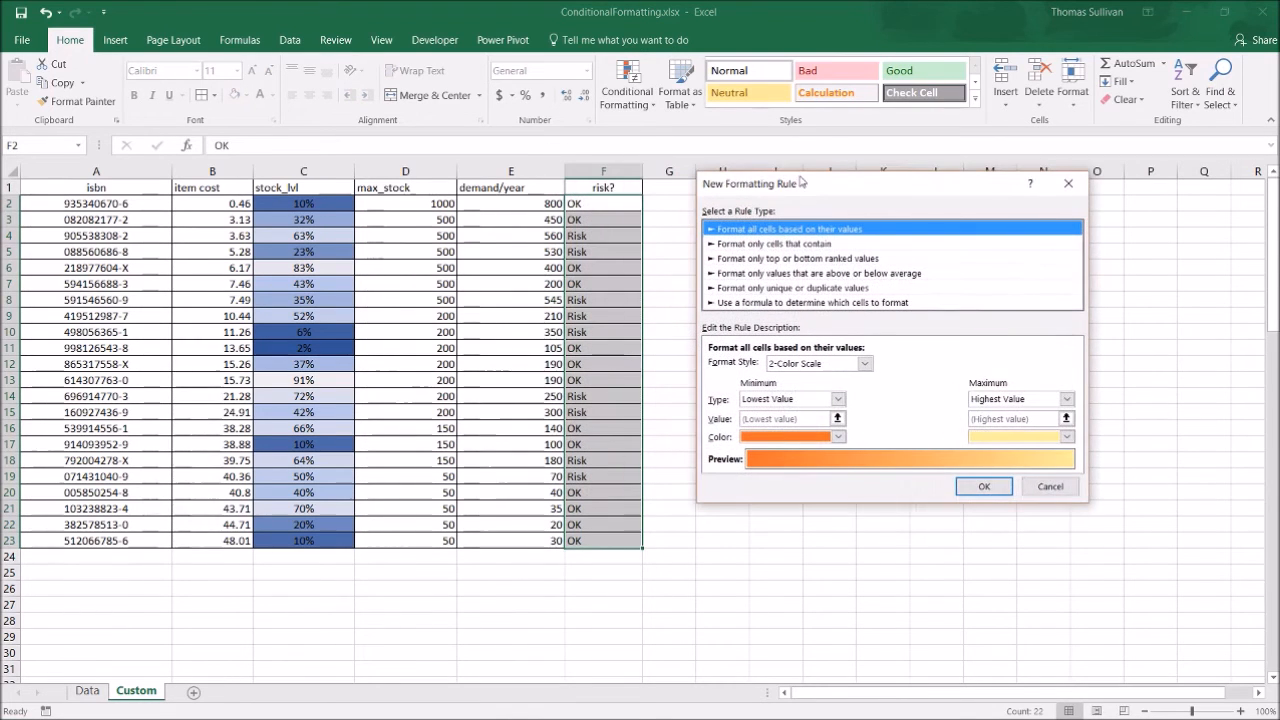
click(780, 243)
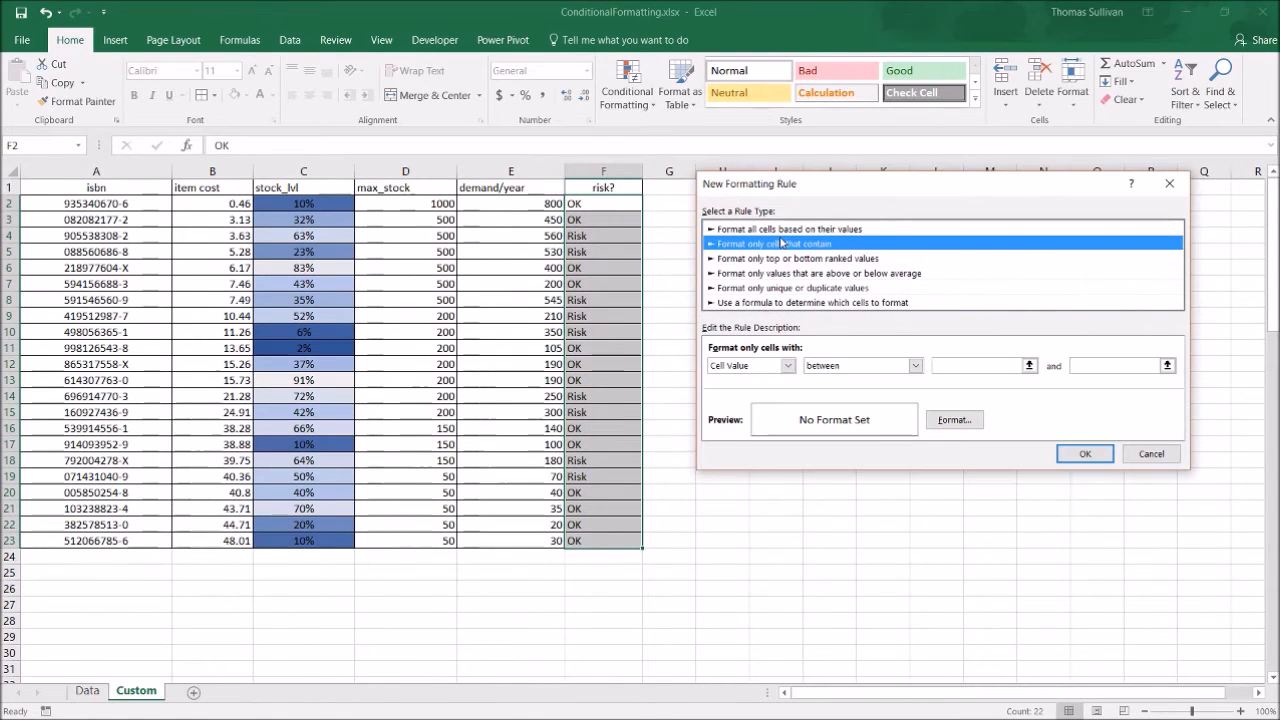
Step: Review the available condition types and the comparison operators for cell values
click(746, 364)
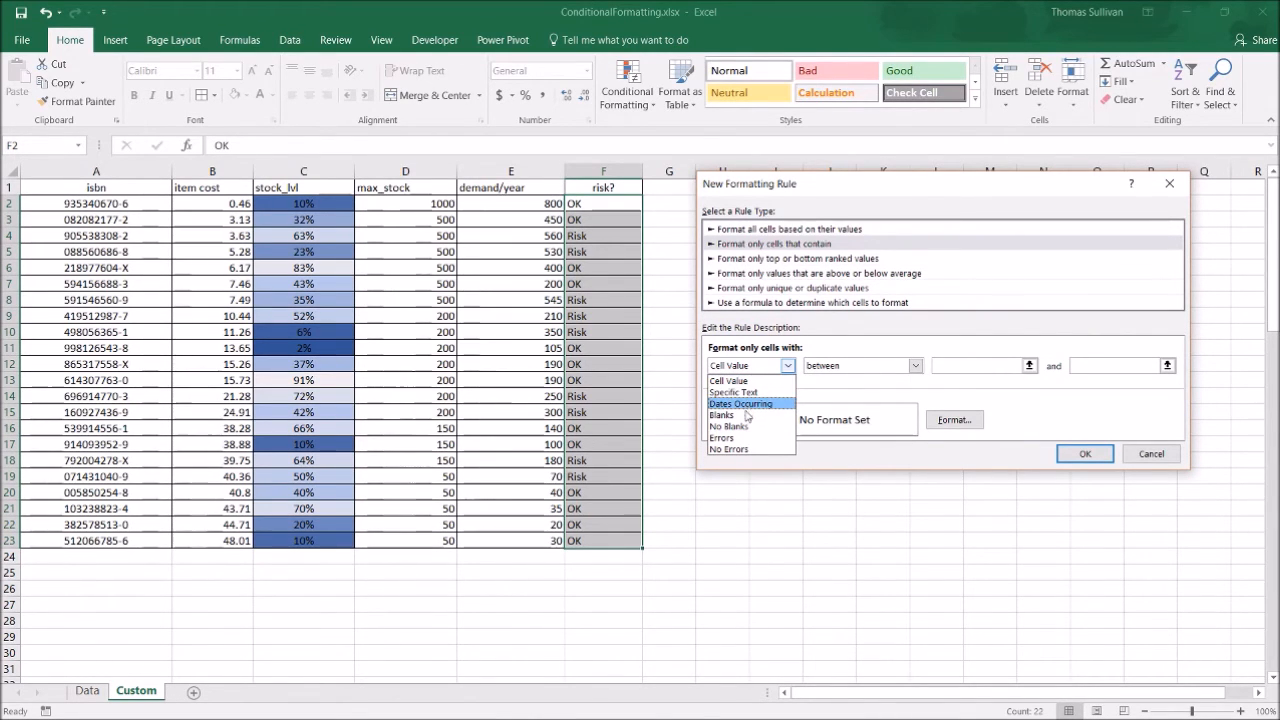
click(812, 382)
click(915, 366)
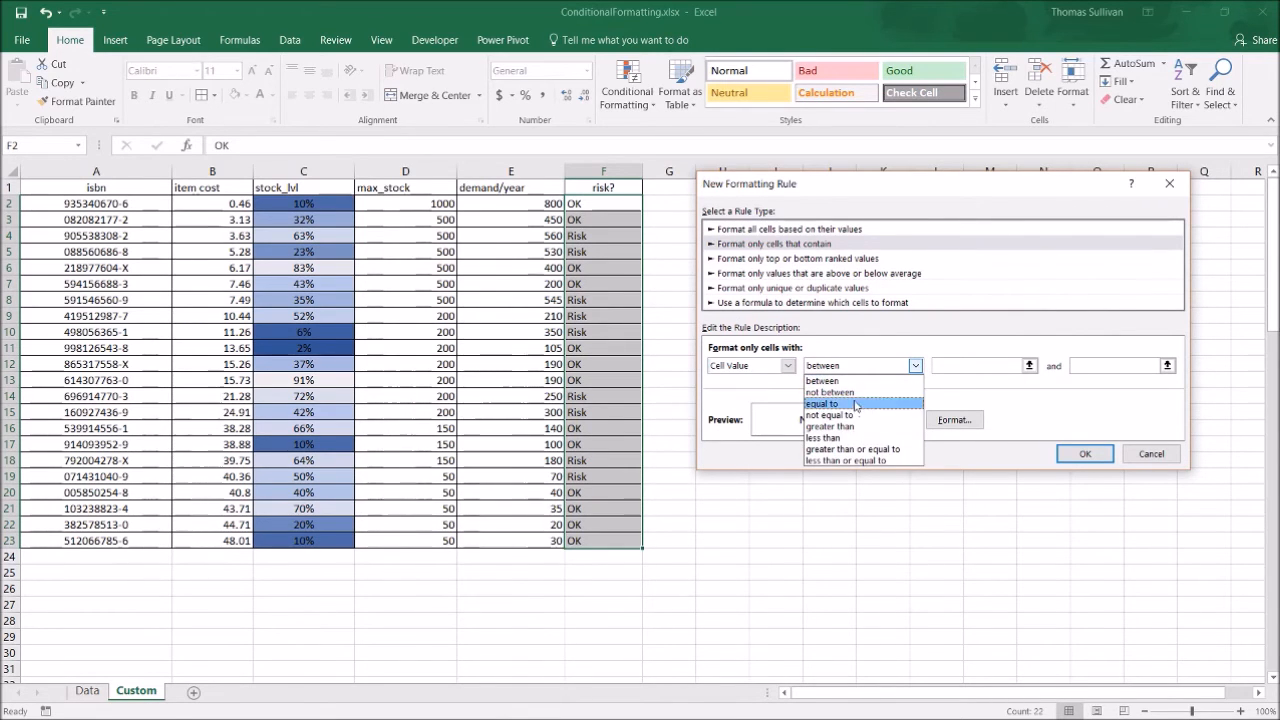
click(788, 366)
click(788, 366)
Step: Set the rule's condition to Specific Text containing "Risk"
click(781, 390)
click(877, 366)
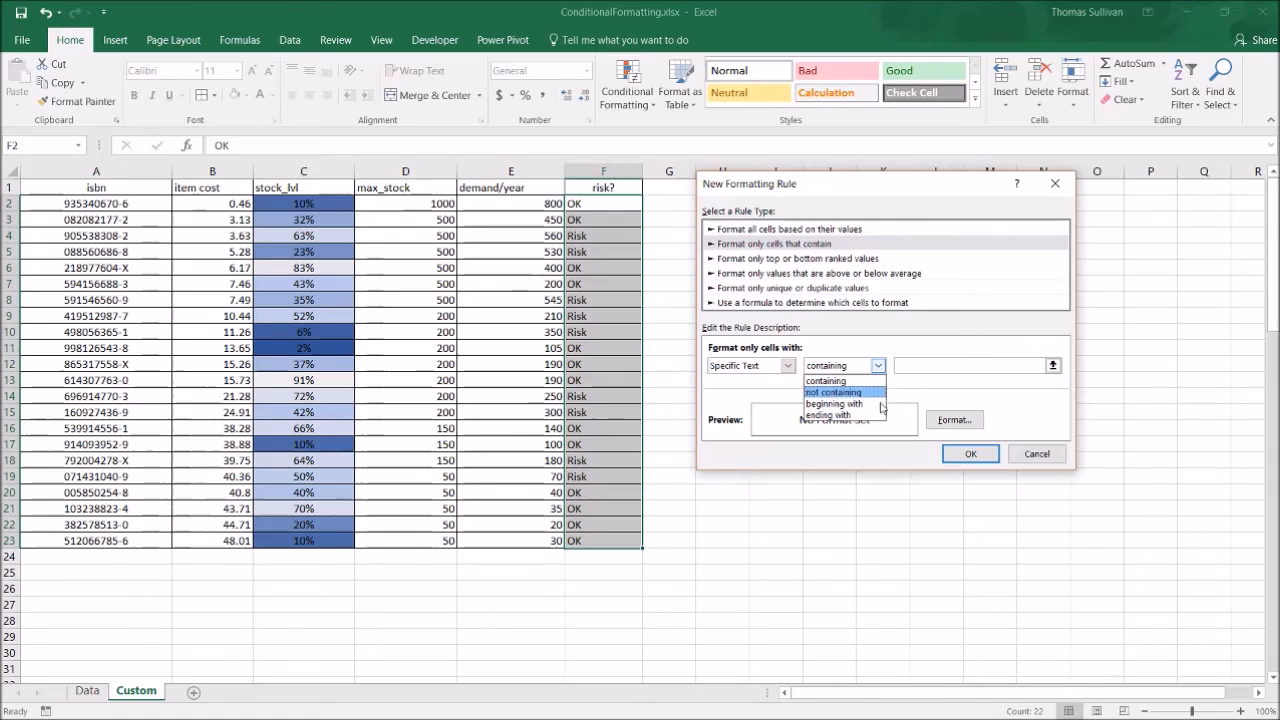
click(937, 389)
click(941, 366)
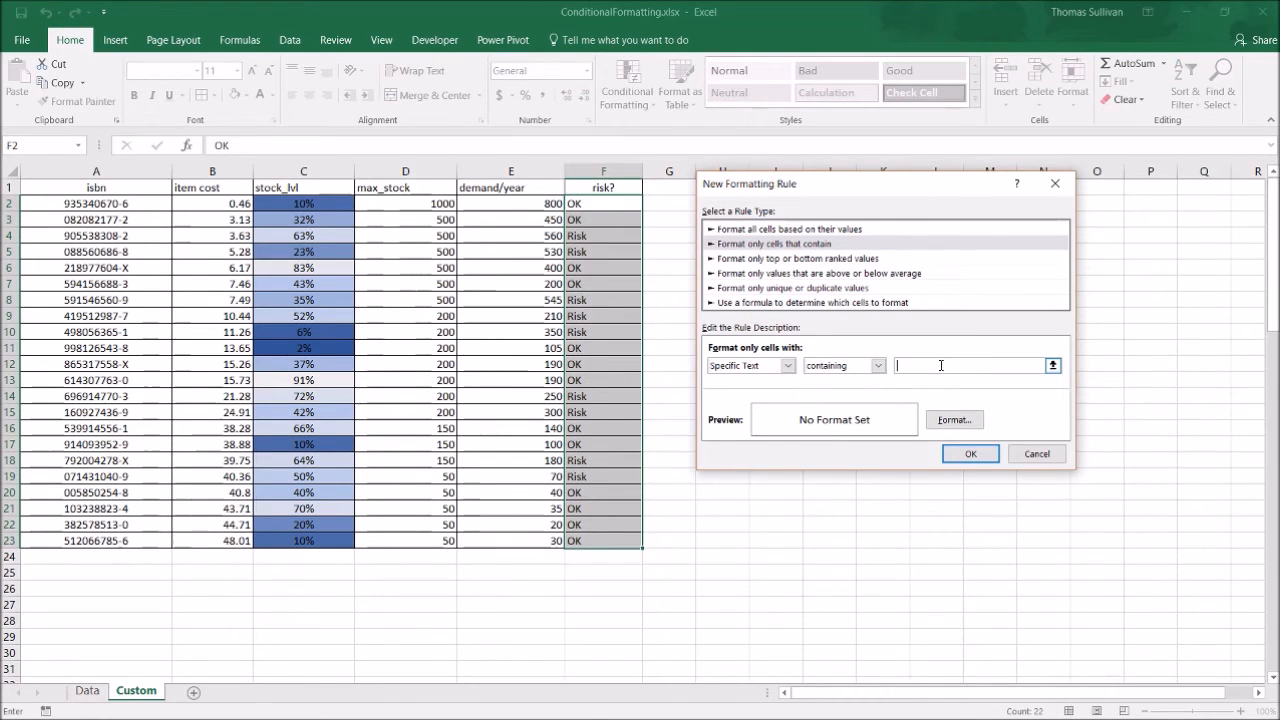
text(Ri)
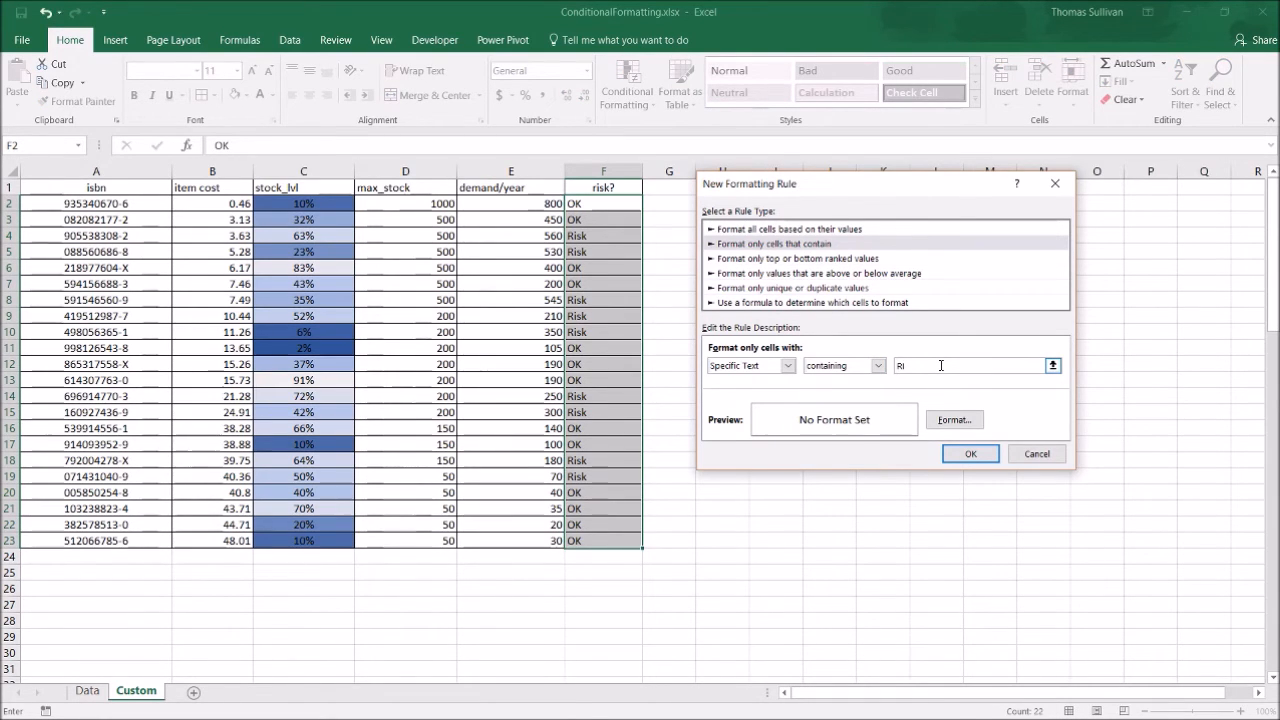
text(sk)
Step: Give the rule's format a bright red background fill
click(954, 420)
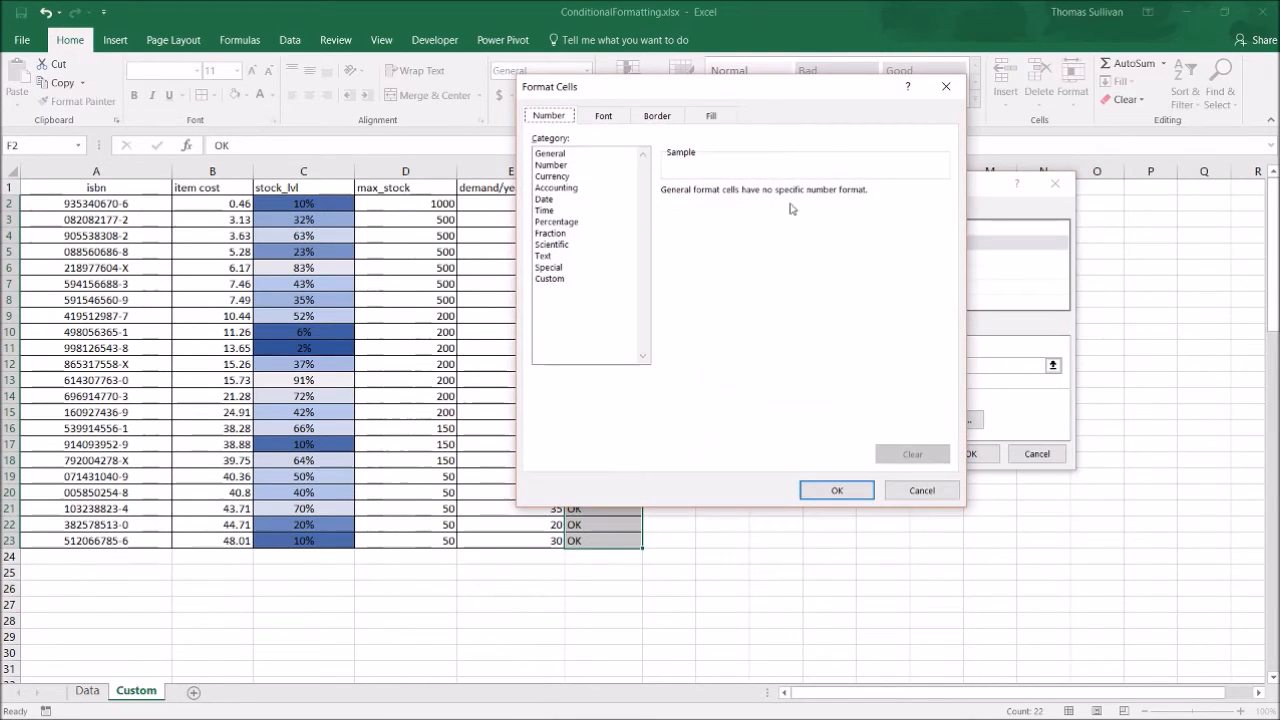
click(711, 116)
click(562, 274)
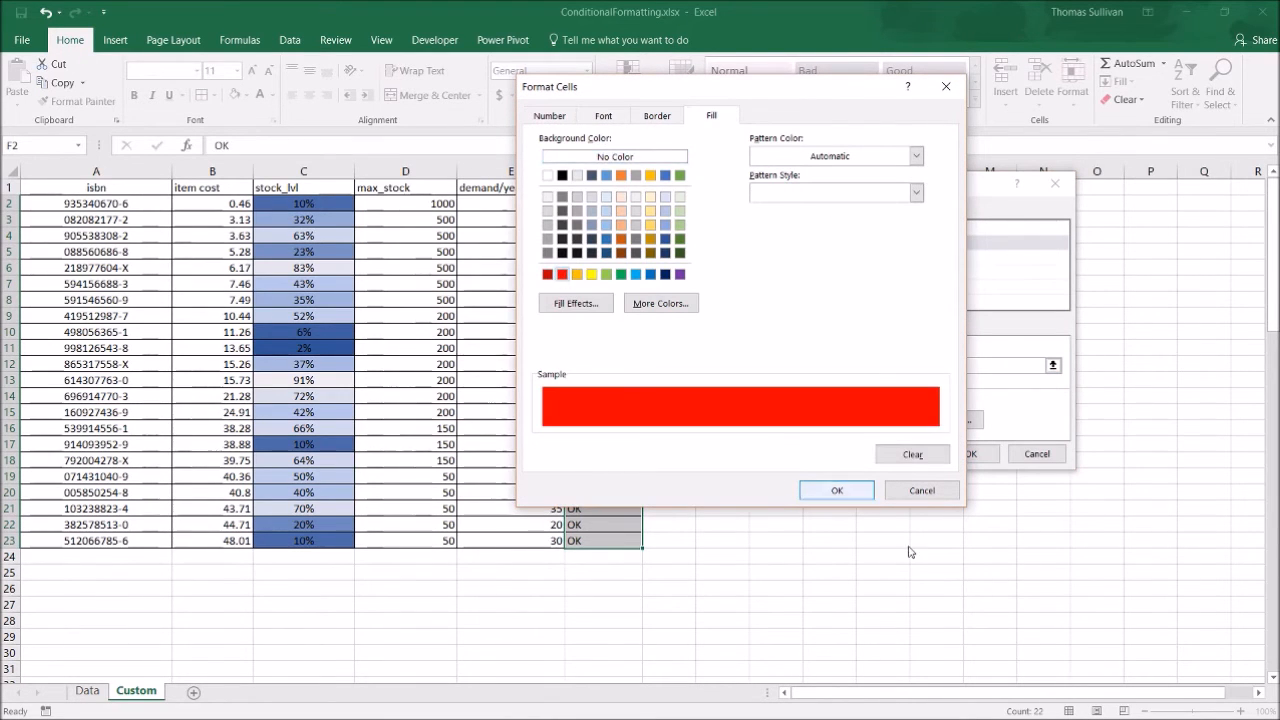
click(837, 490)
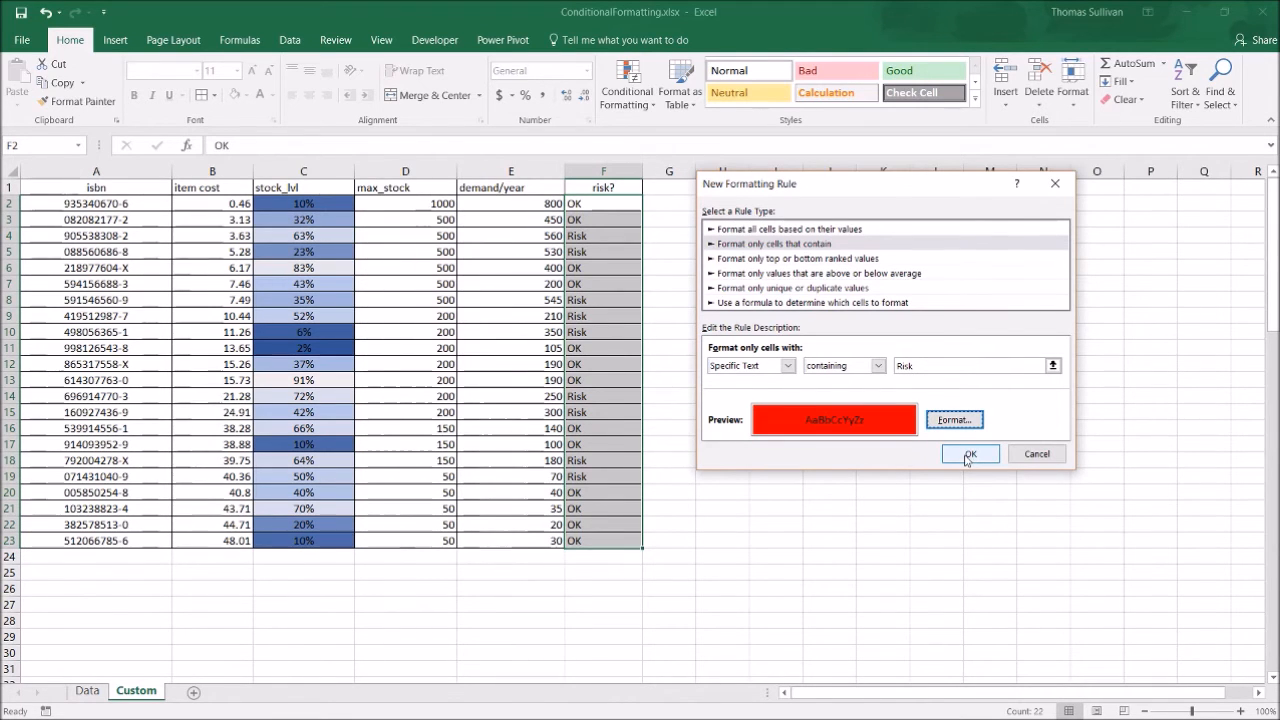
Step: Review the number, border and fill options available for the rule's format
click(954, 419)
click(657, 115)
click(548, 115)
click(657, 115)
click(711, 115)
click(837, 490)
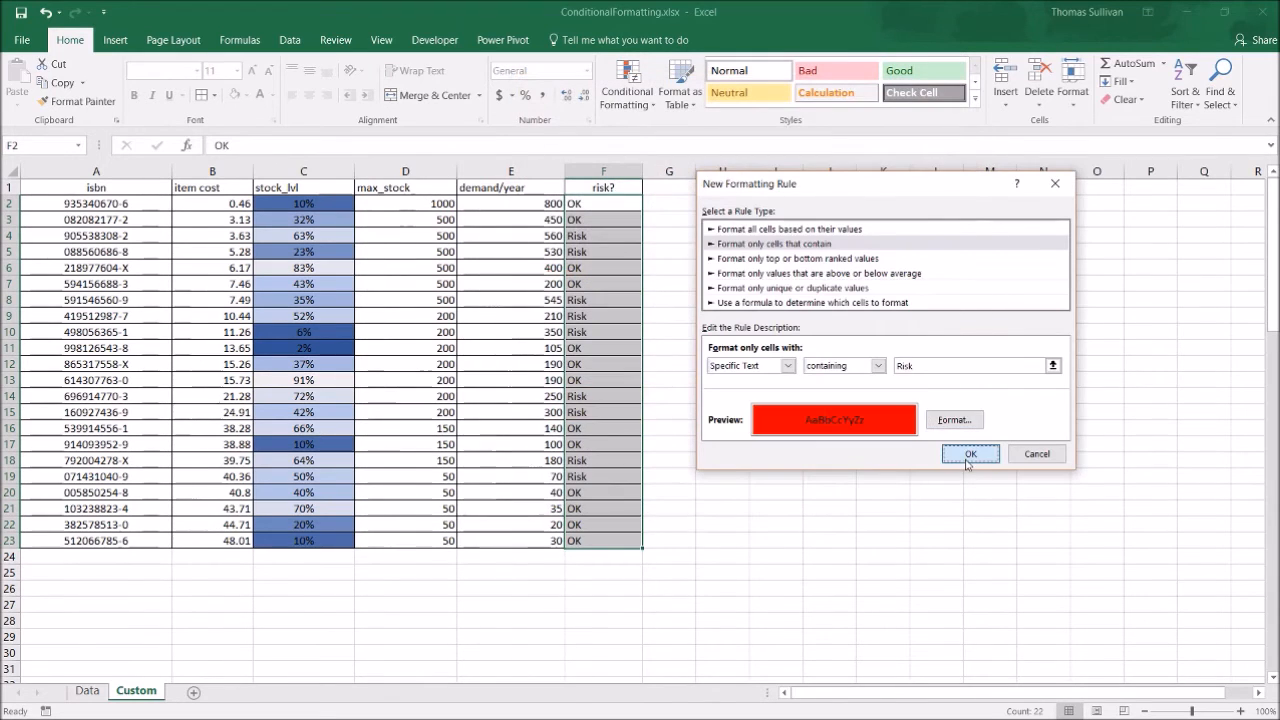
Step: Apply the Risk rule to F2:F23 and check rows 4 and 5 against their max_stock and demand/year values
click(969, 454)
click(749, 364)
drag(600, 250, 373, 255)
click(552, 235)
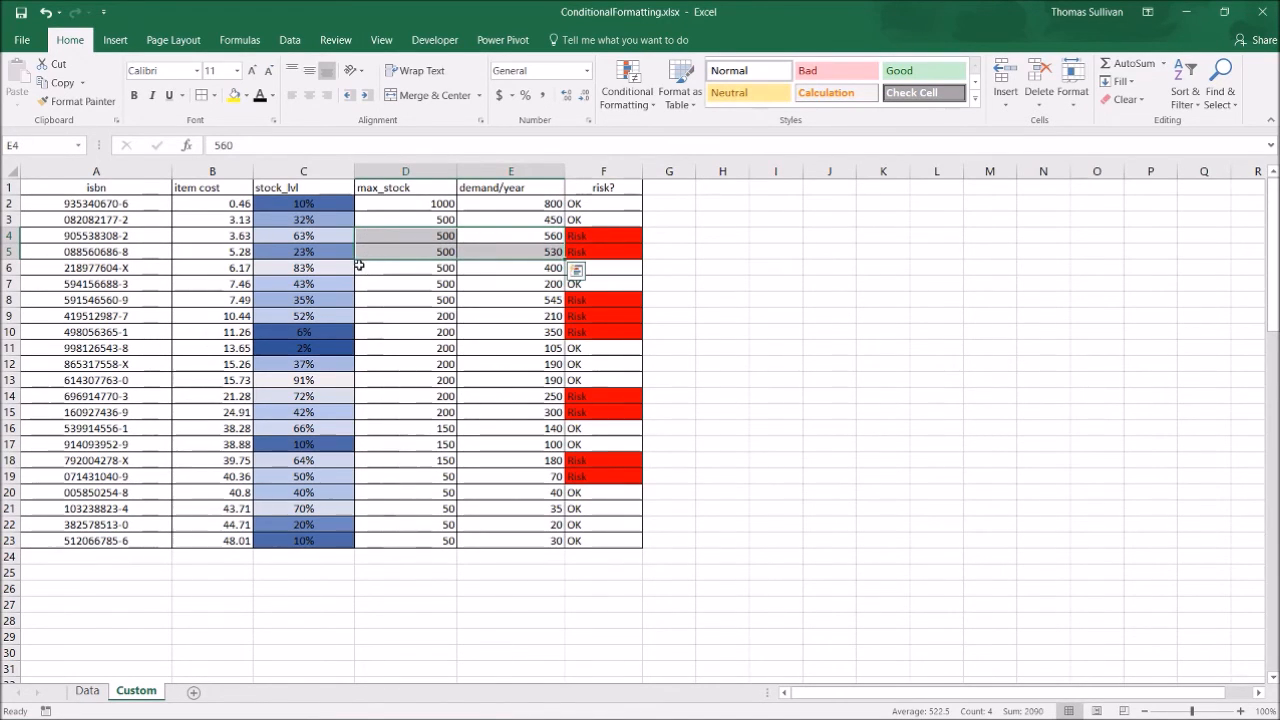
click(892, 291)
click(589, 218)
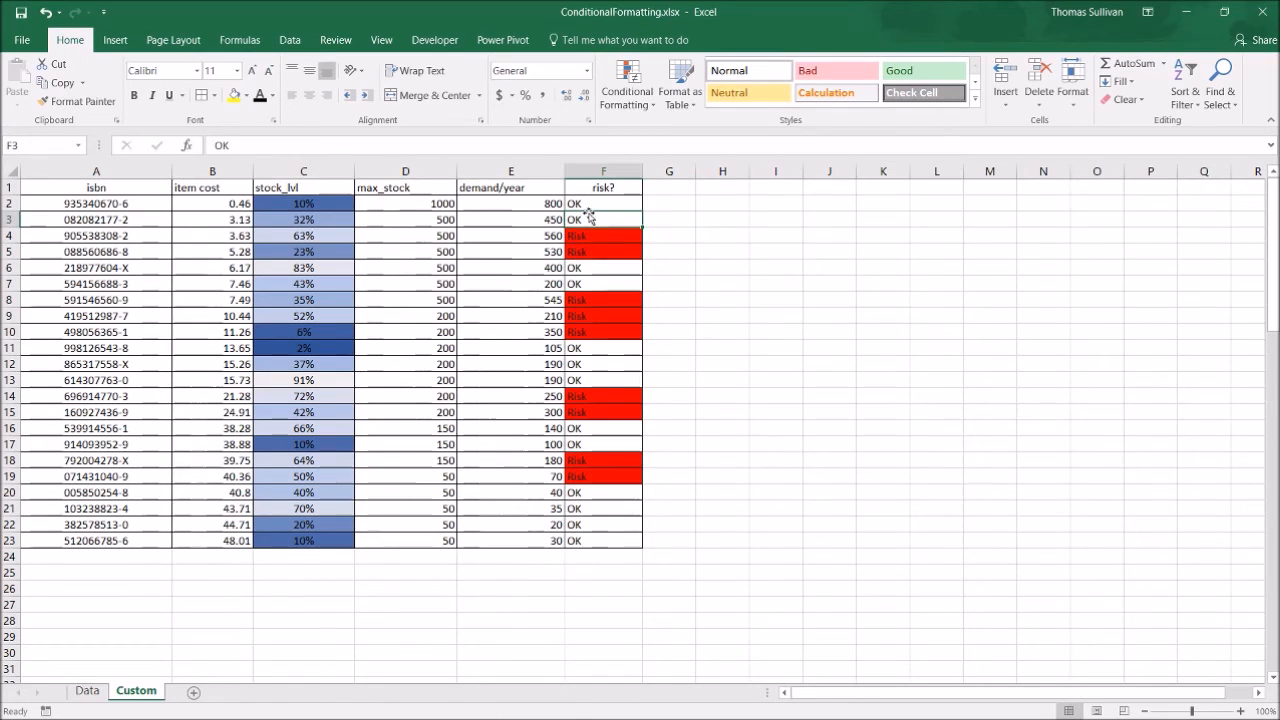
Step: Move the entire risk? column from column F to column I, apart from the rest of the table
click(603, 171)
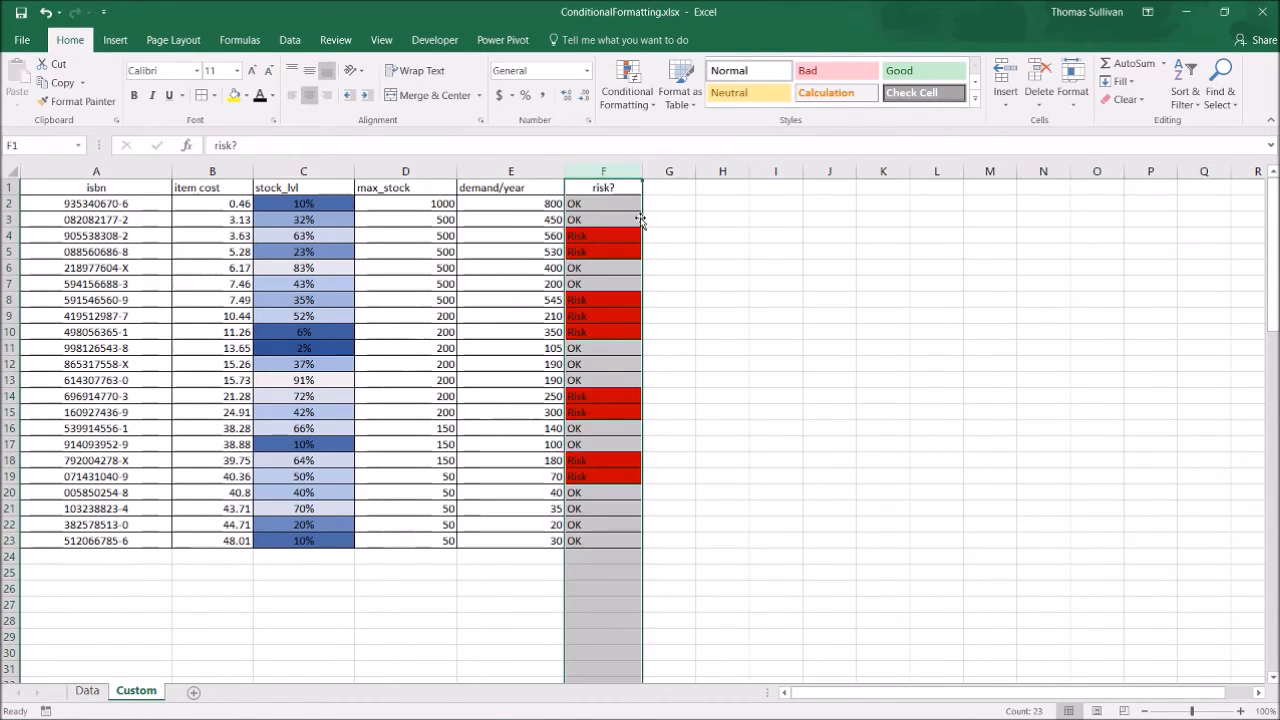
drag(642, 219, 785, 215)
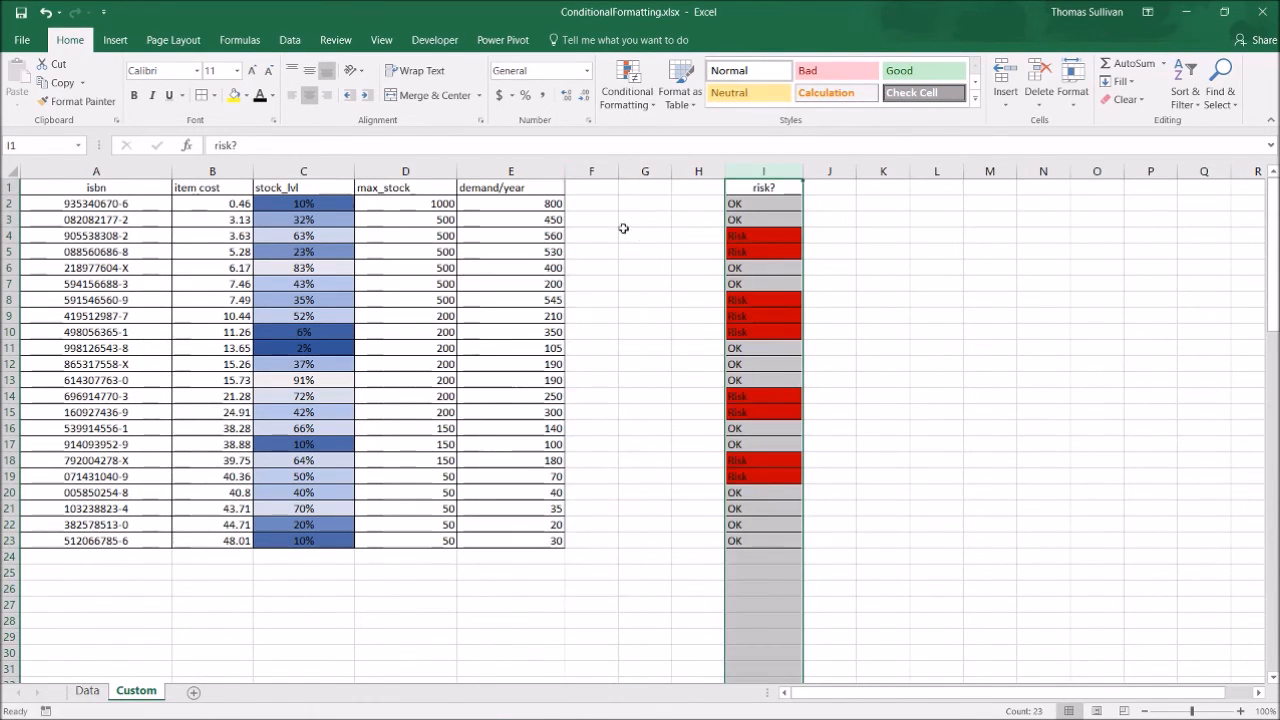
drag(536, 179, 50, 172)
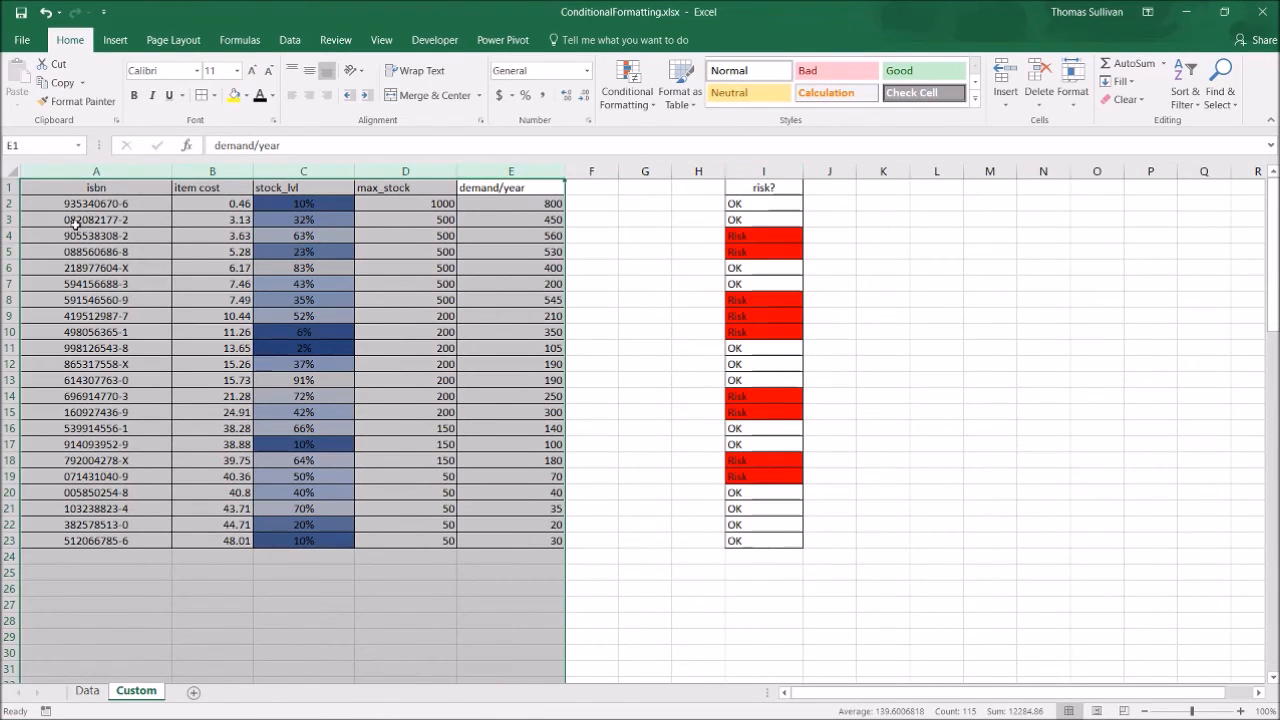
click(63, 212)
drag(63, 216, 530, 220)
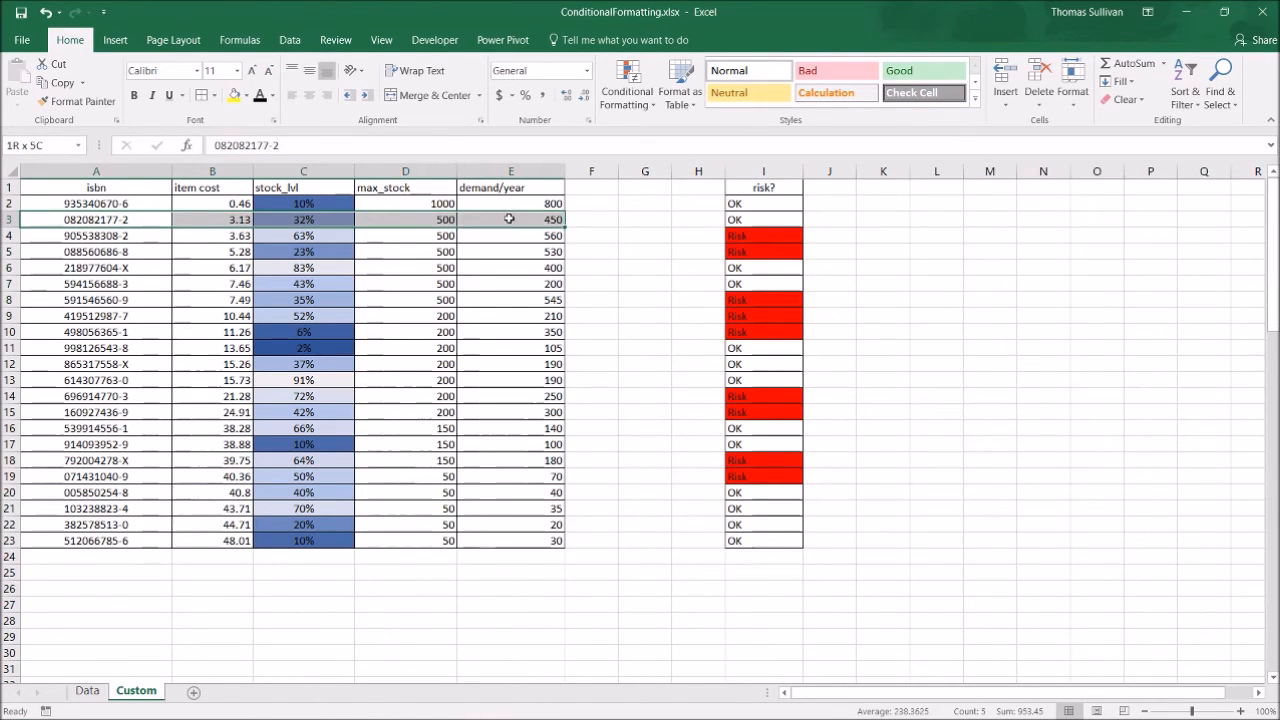
click(754, 163)
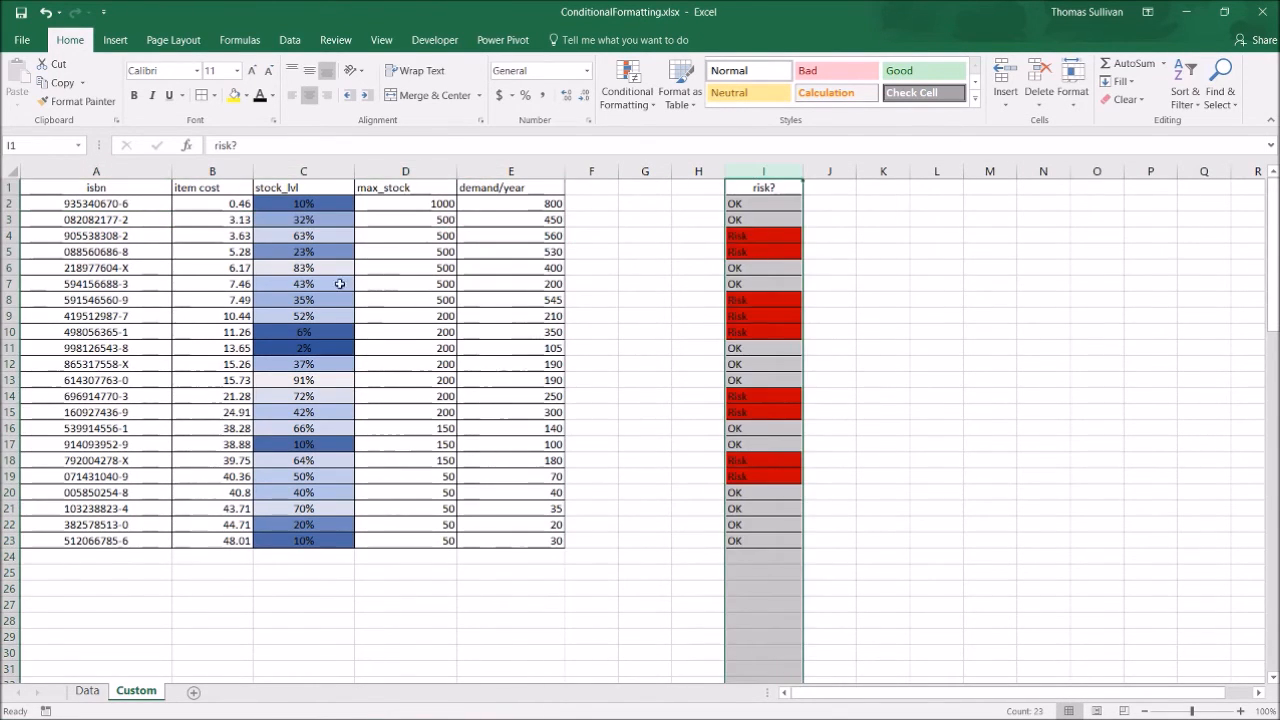
Step: Start a new conditional formatting rule for the isbn cells A2:A23 that uses a formula to determine which cells to format
drag(105, 203, 100, 540)
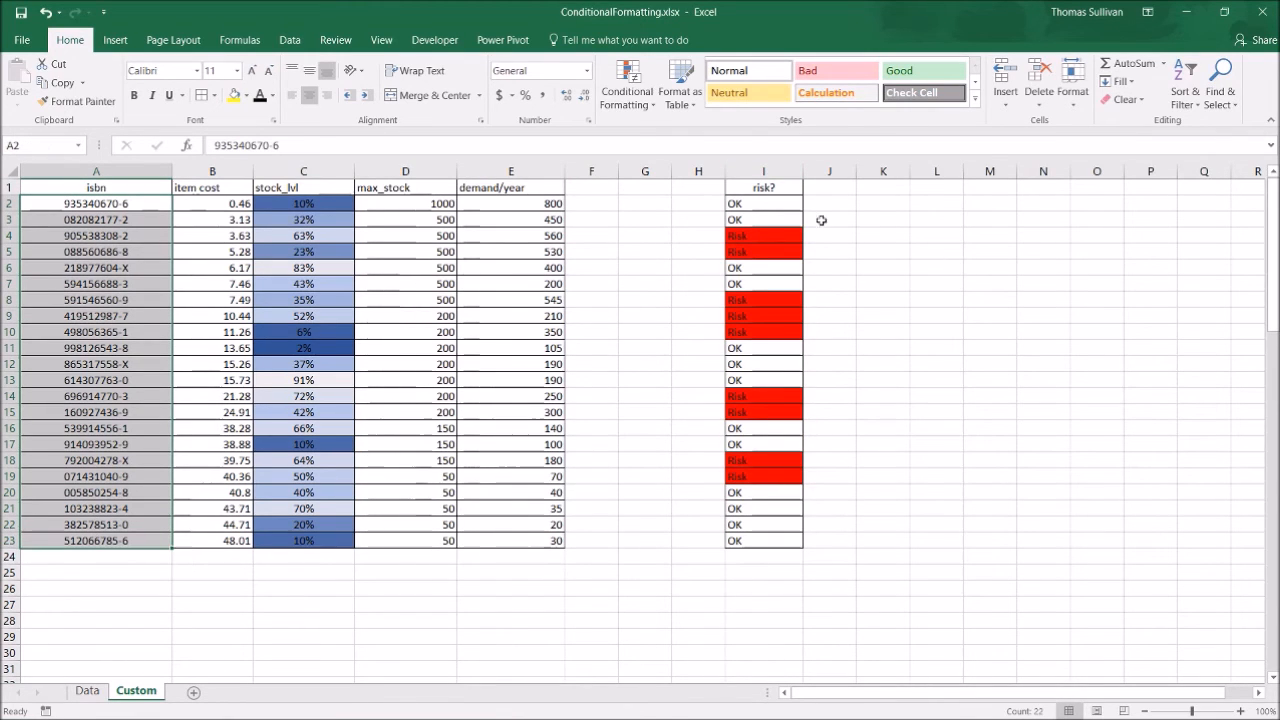
click(638, 104)
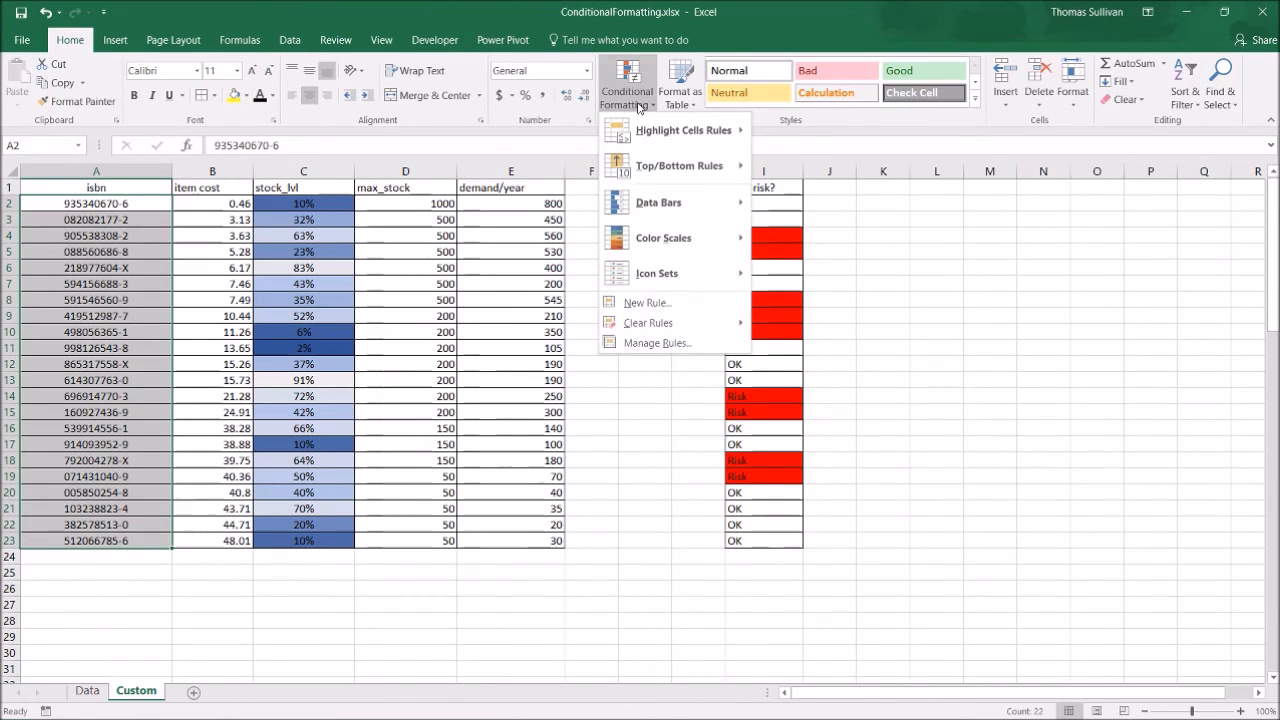
click(650, 304)
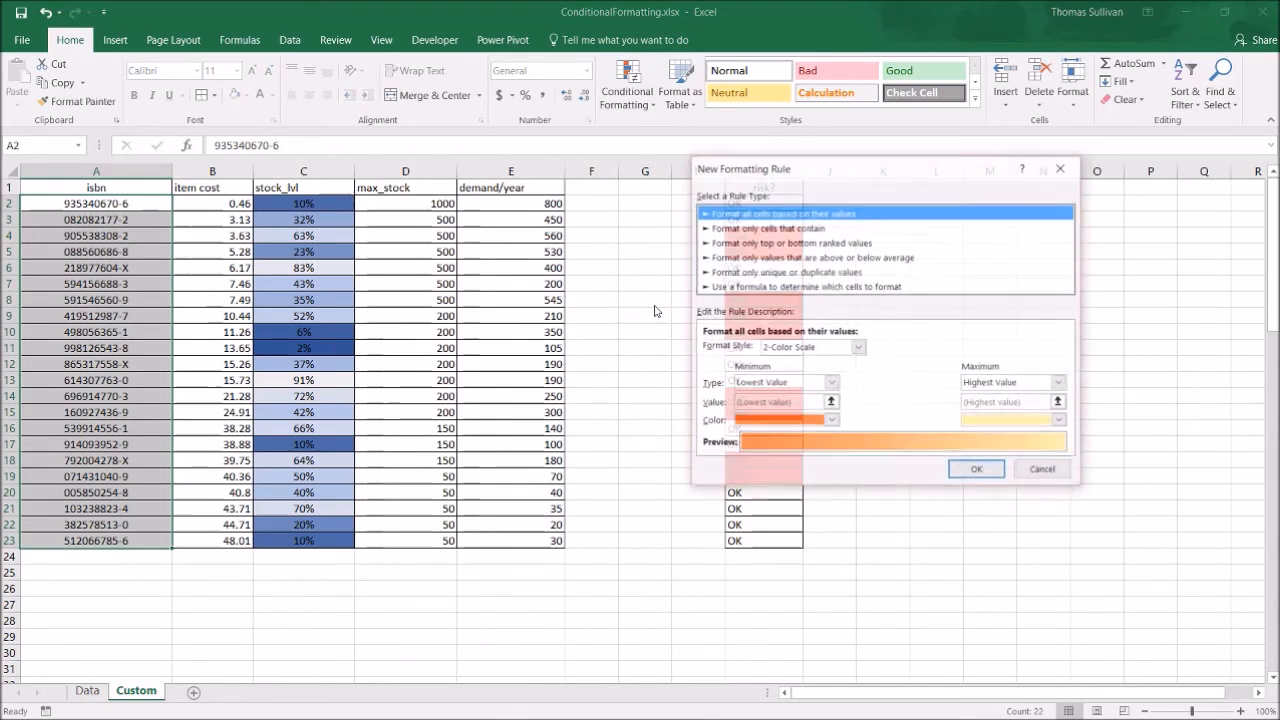
click(738, 287)
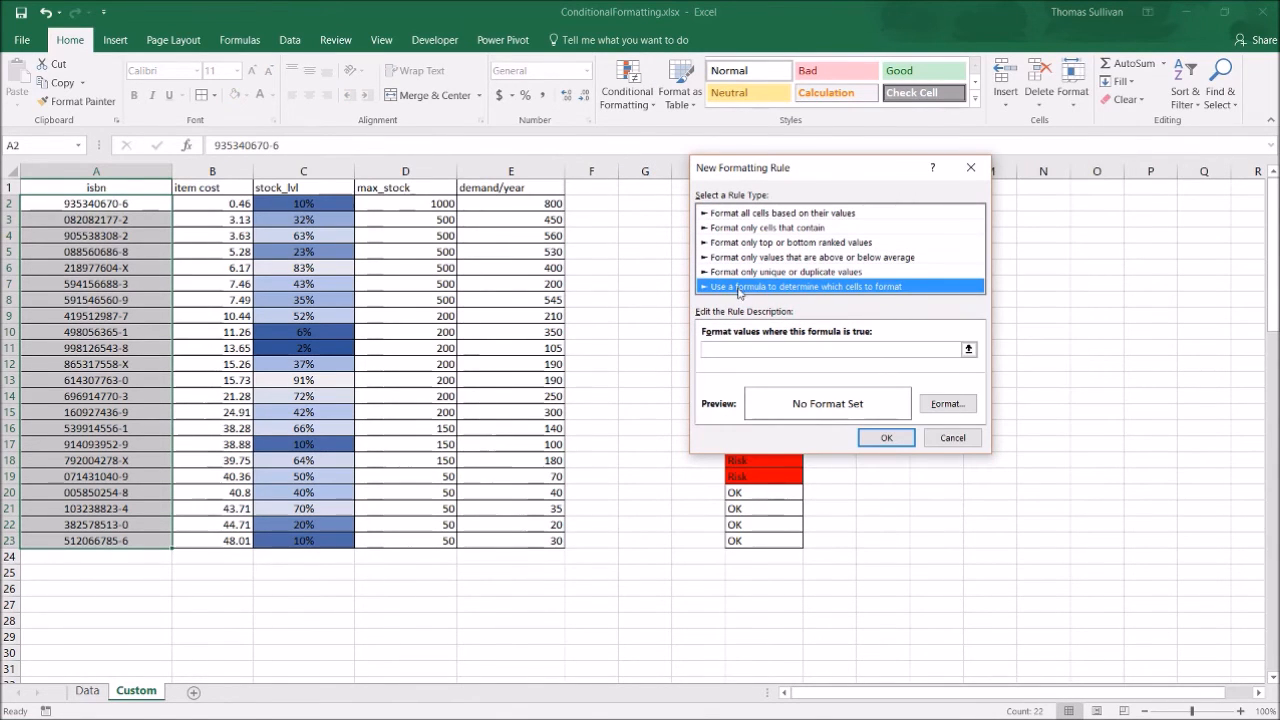
Step: Set the rule's formula to =$D2<$E2 so it compares max_stock with demand/year
click(745, 350)
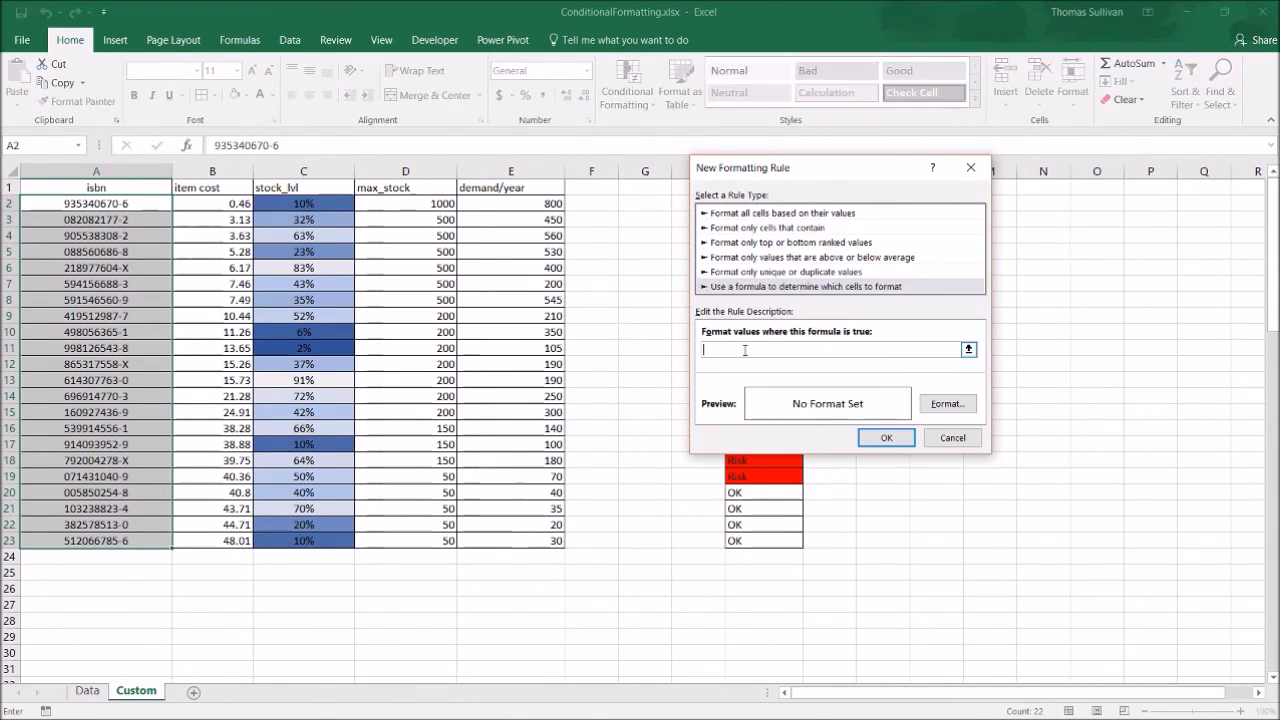
click(968, 350)
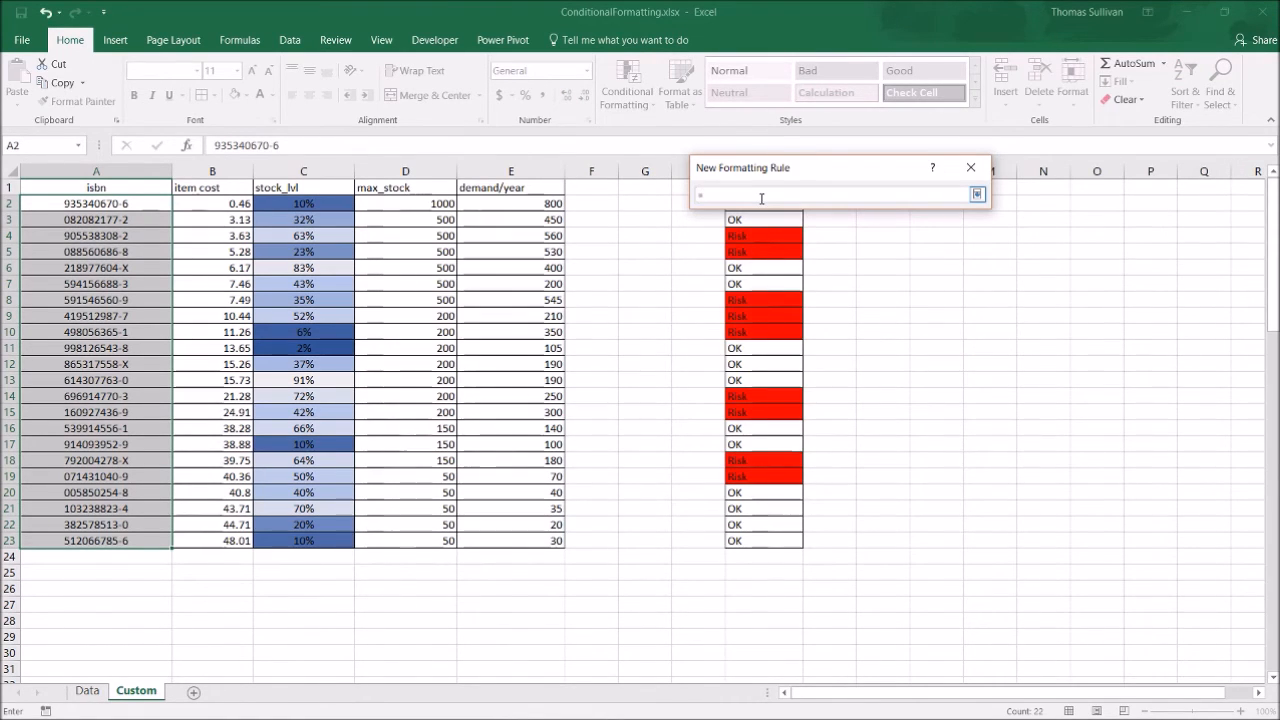
text(D)
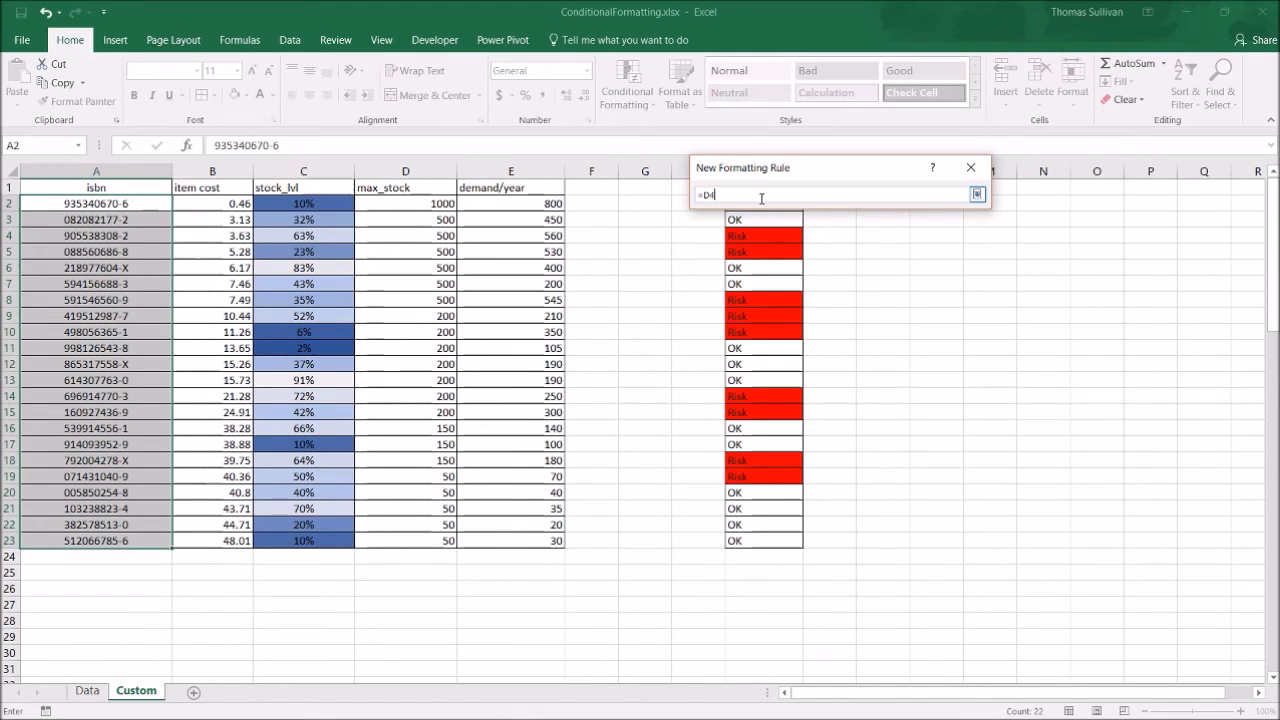
text(2<)
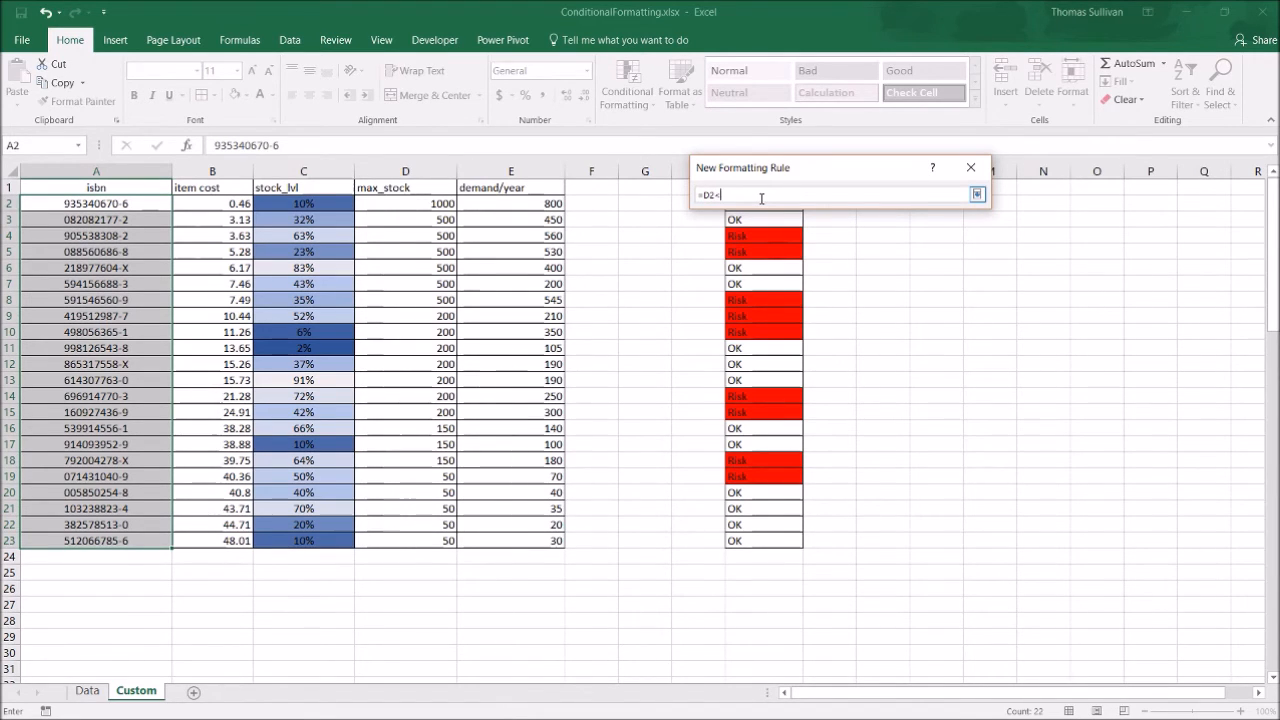
text(E2)
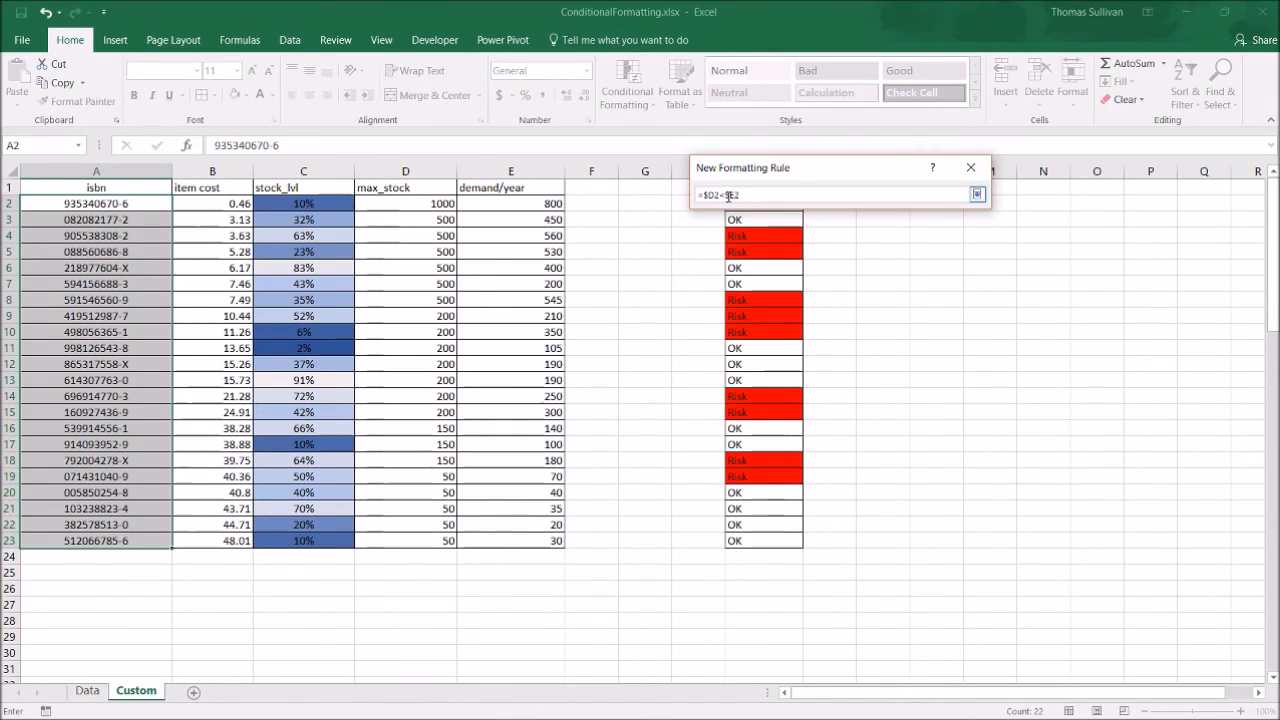
click(963, 176)
Step: Give the formula rule a bright red background fill and apply it to the isbn cells
click(948, 405)
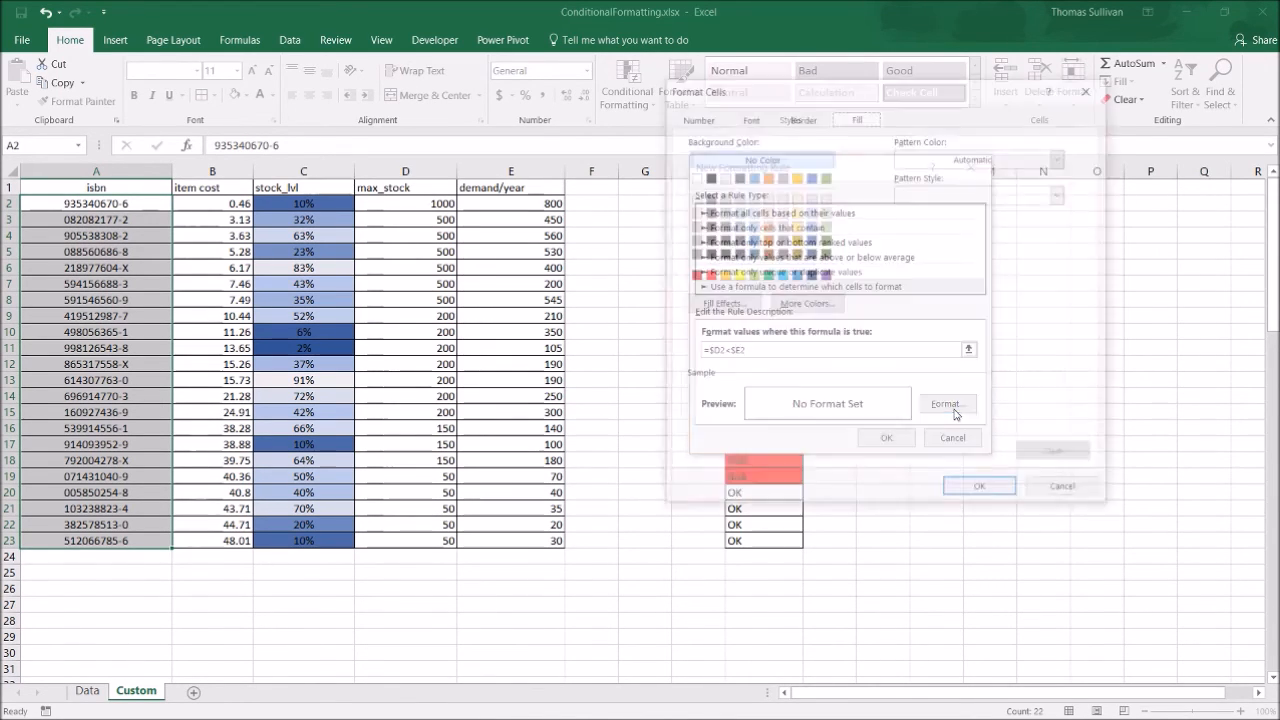
click(707, 275)
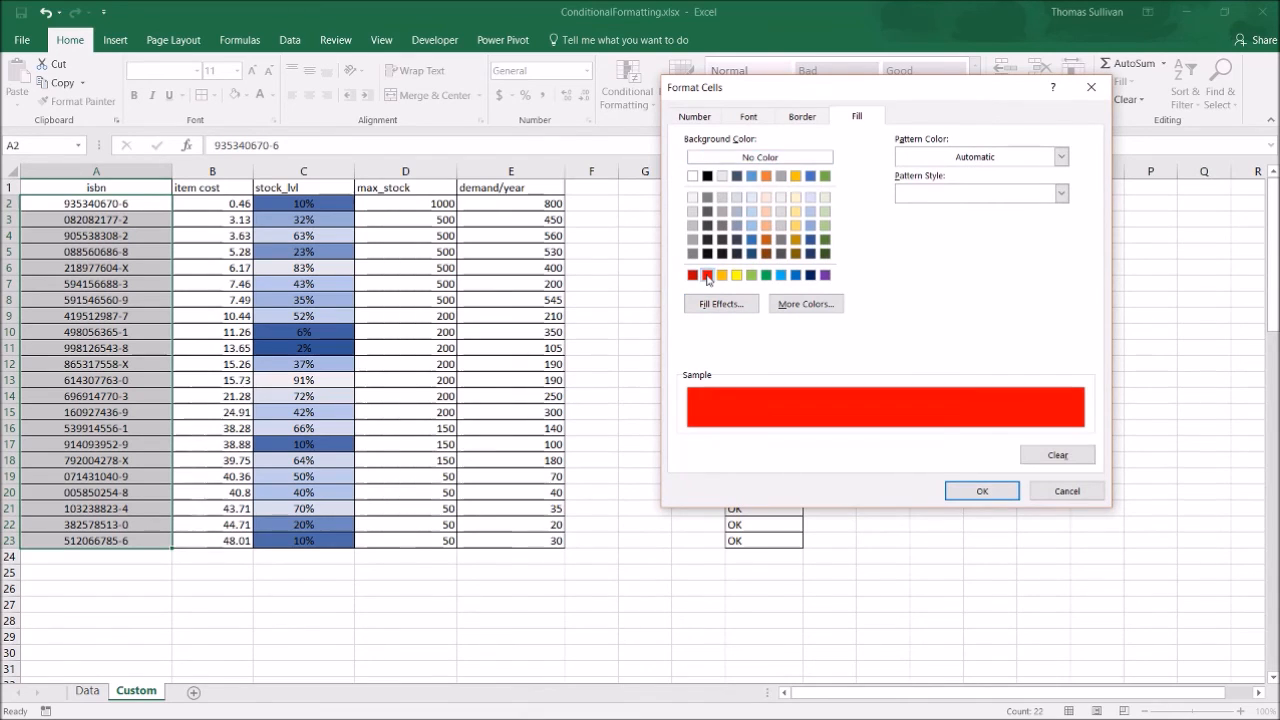
click(983, 489)
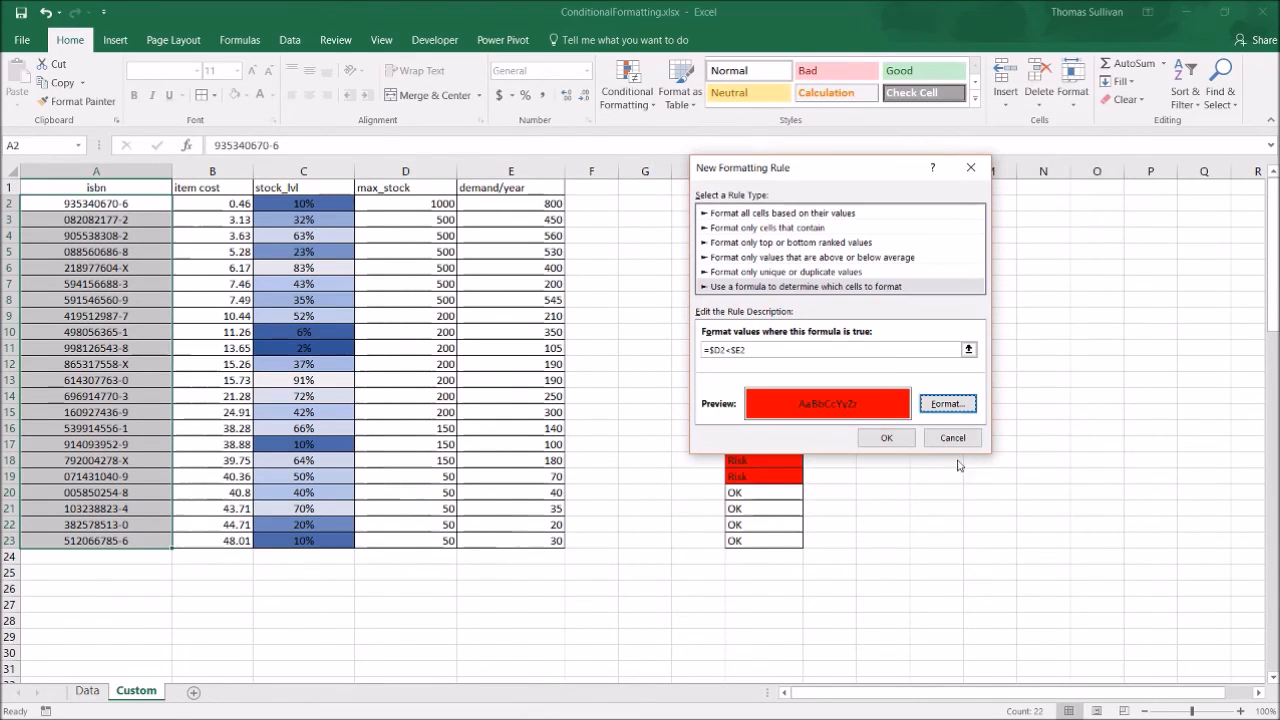
click(887, 437)
click(597, 270)
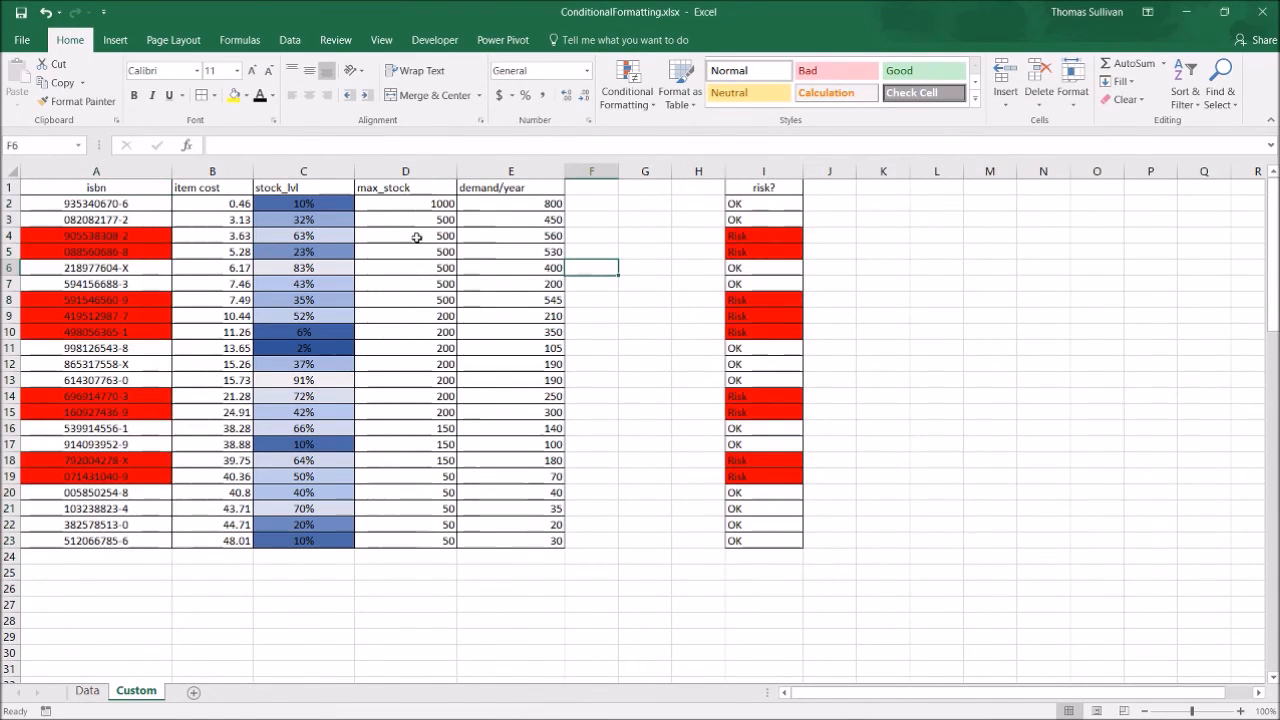
Step: Compare the highlighted isbn cells in rows 4–5, 8–10 and 14–15 with their risk? entries
drag(103, 237, 760, 255)
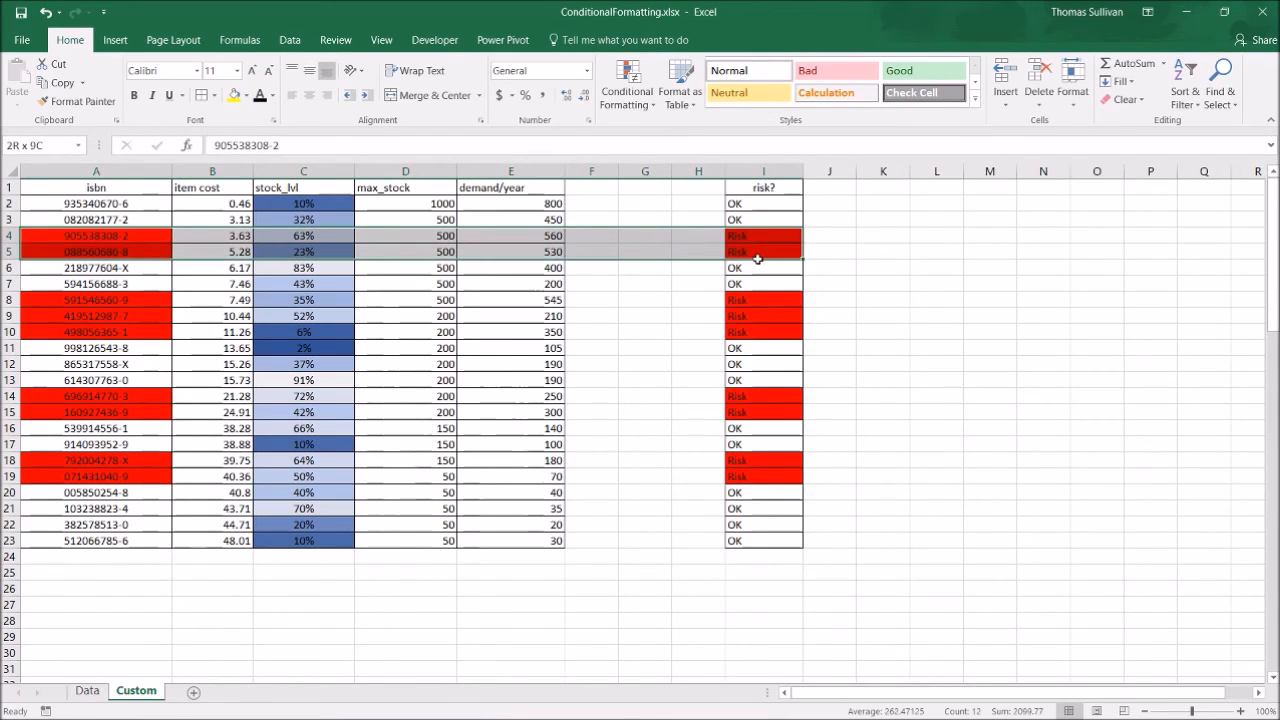
drag(140, 300, 747, 335)
drag(60, 398, 700, 412)
click(669, 275)
click(497, 204)
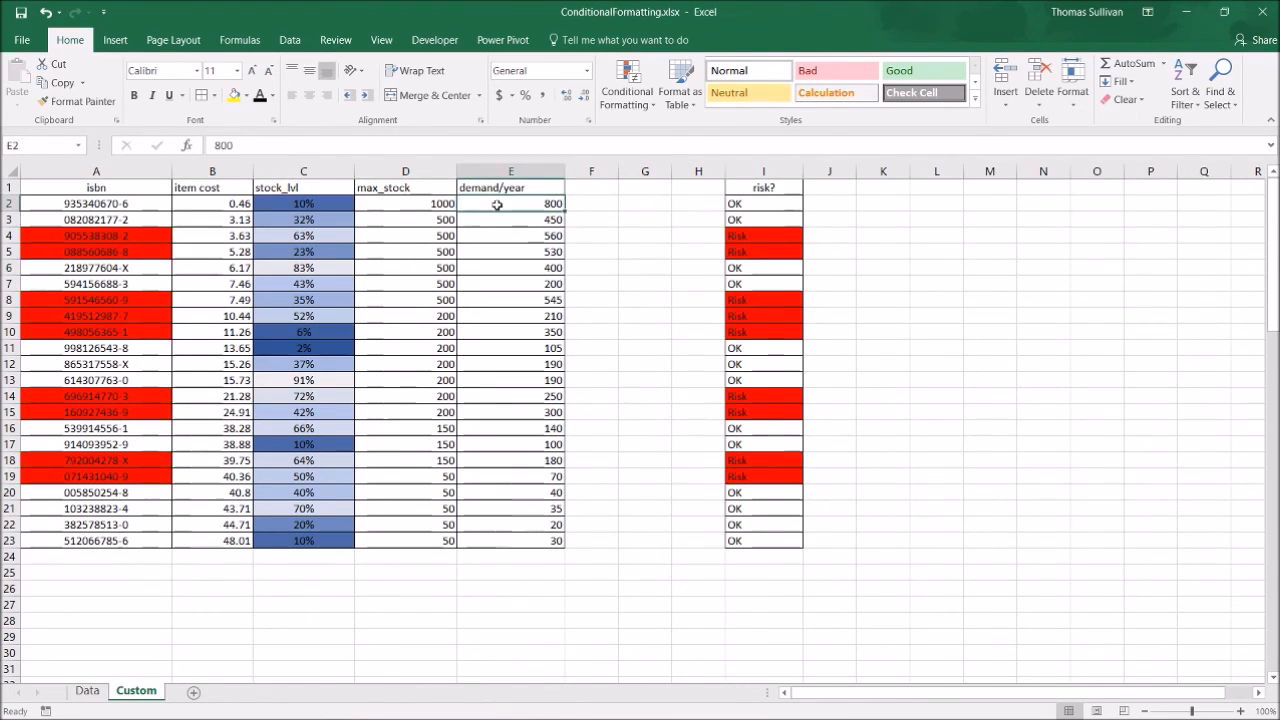
drag(135, 238, 135, 256)
click(297, 587)
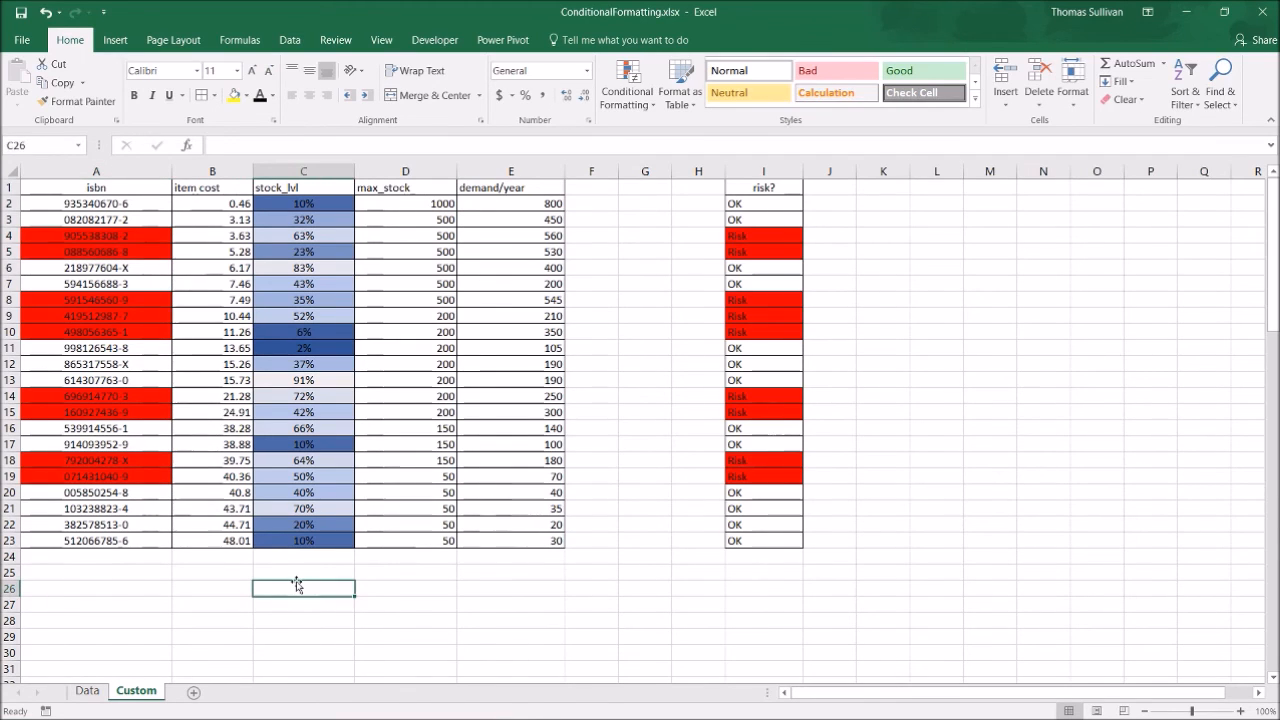
Step: Open the Conditional Formatting Rules Manager and show the rules for This Worksheet
click(638, 104)
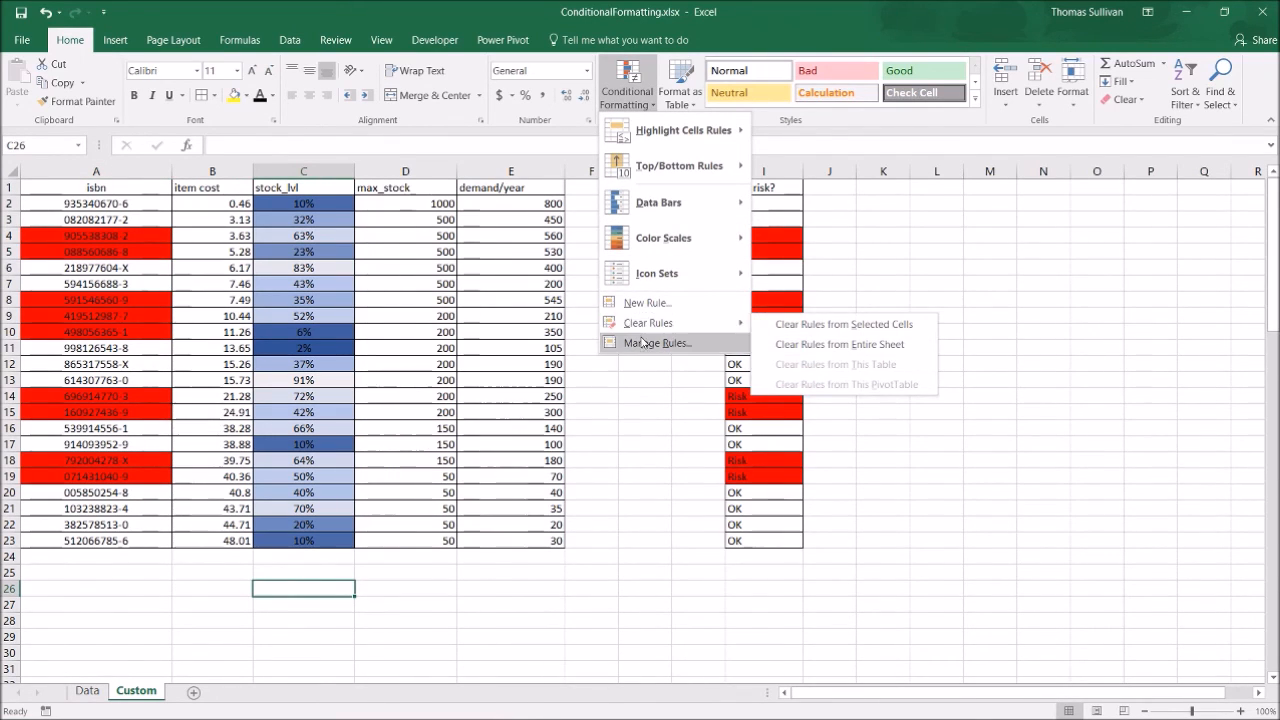
click(645, 343)
drag(680, 198, 504, 167)
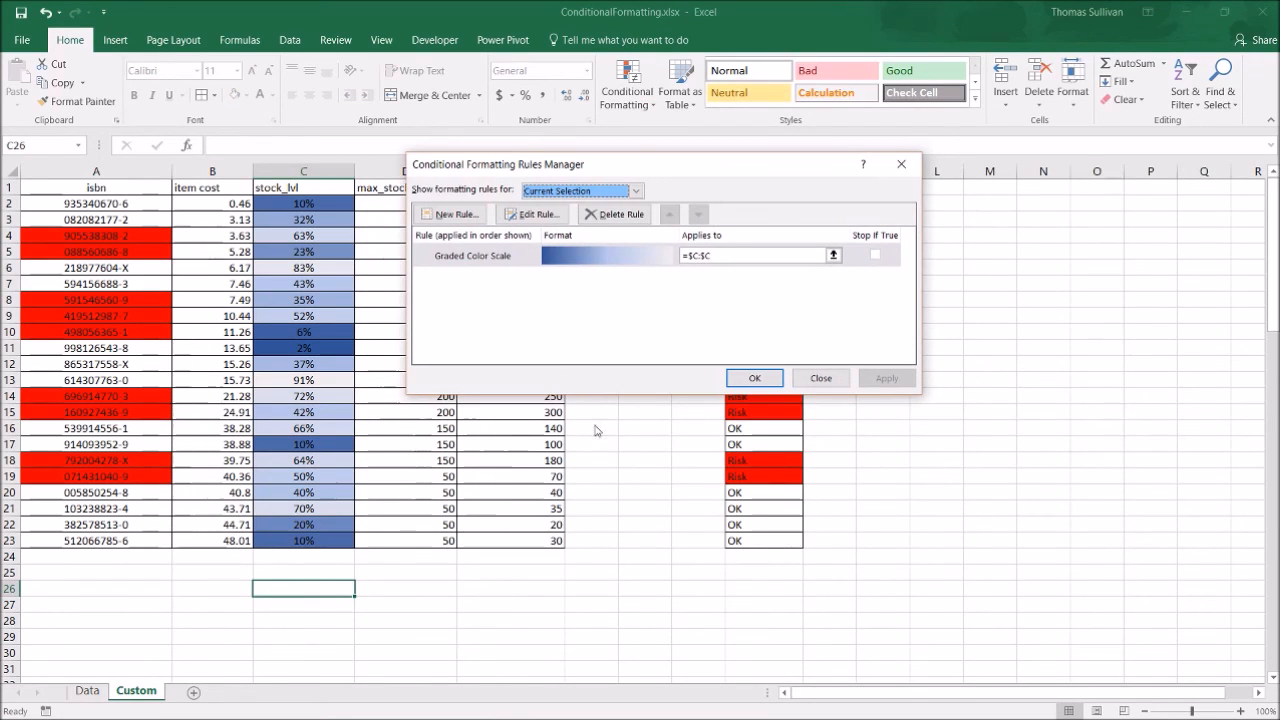
click(585, 190)
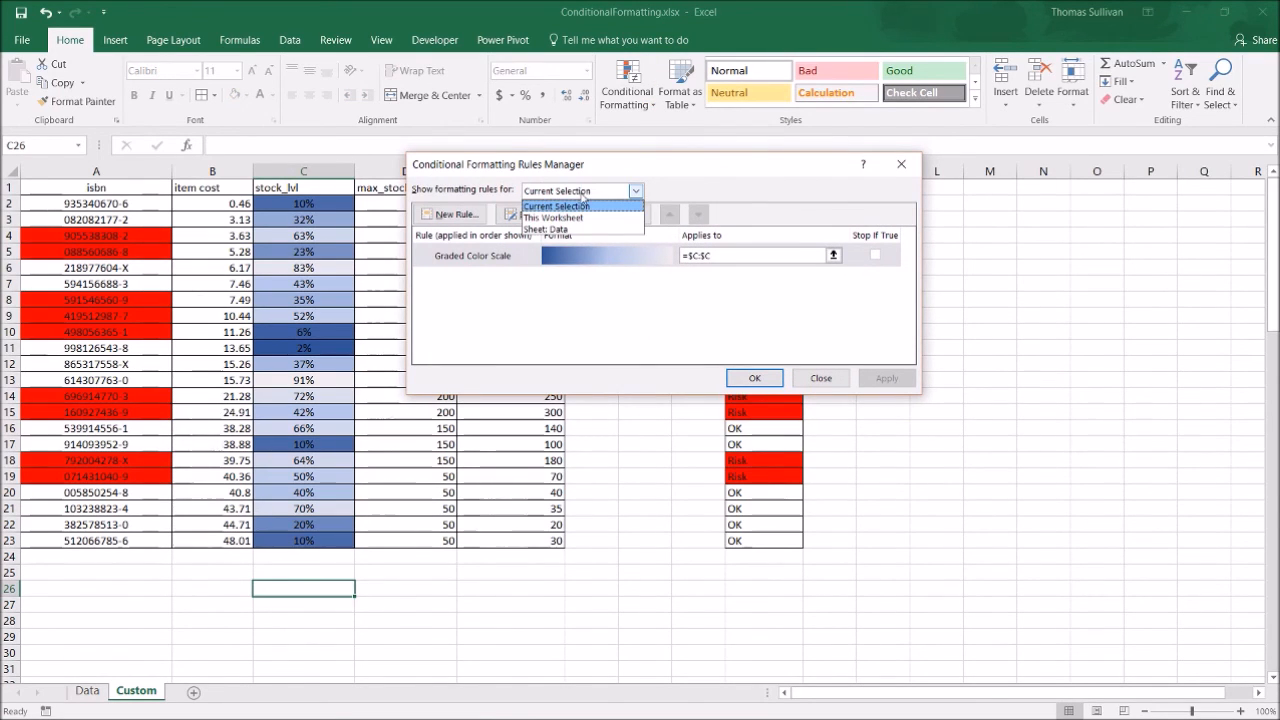
click(573, 218)
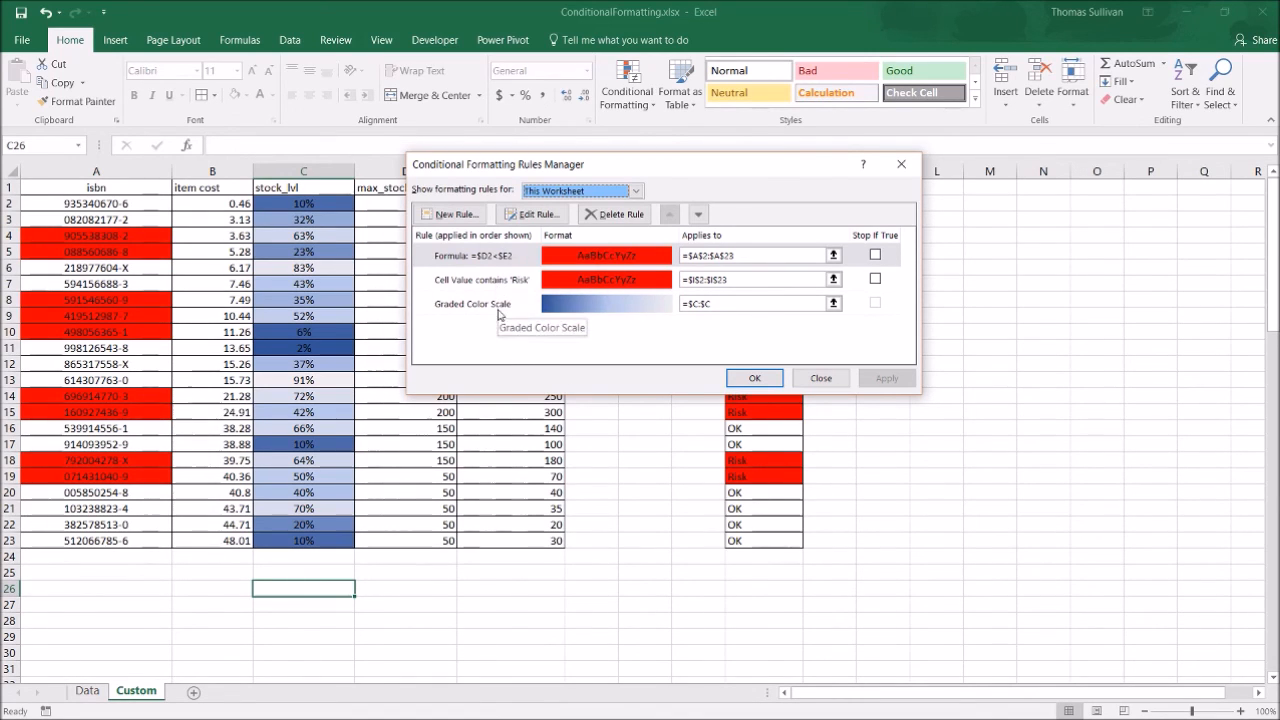
Step: Examine the color scale, Risk text and formula rules with their applied ranges, and close the rules manager
click(498, 310)
drag(540, 165, 306, 174)
click(247, 290)
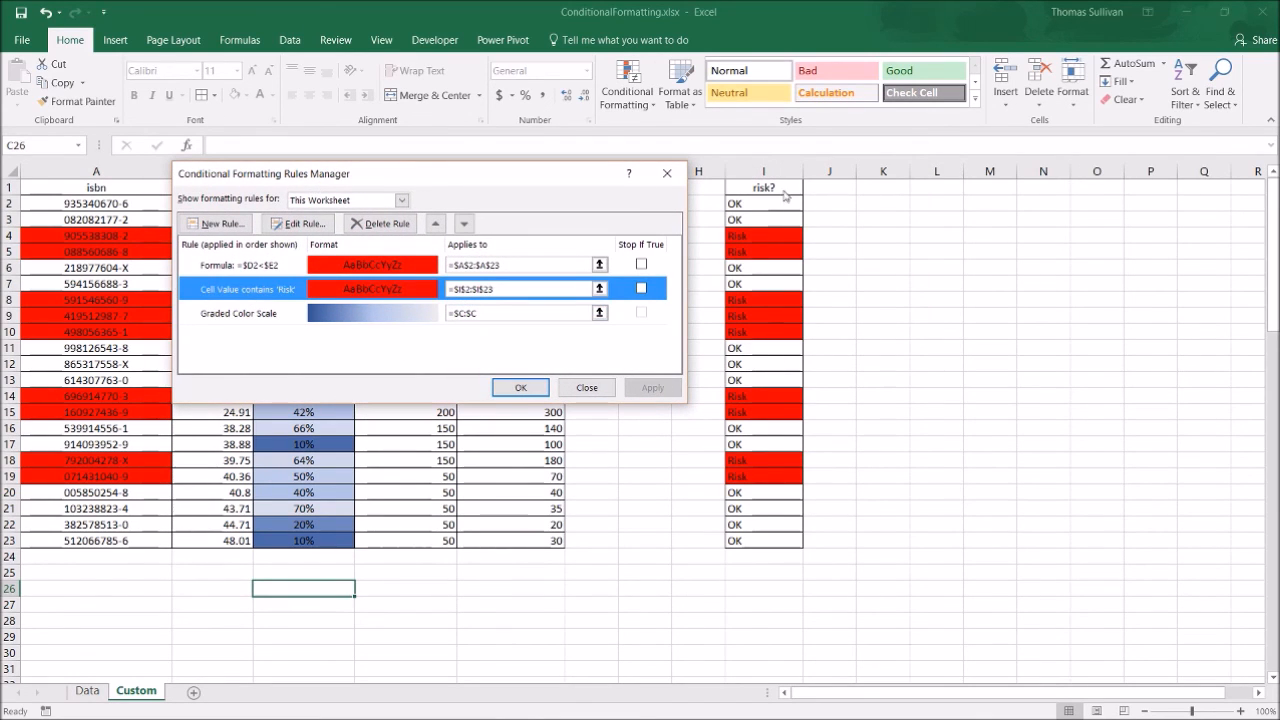
click(257, 271)
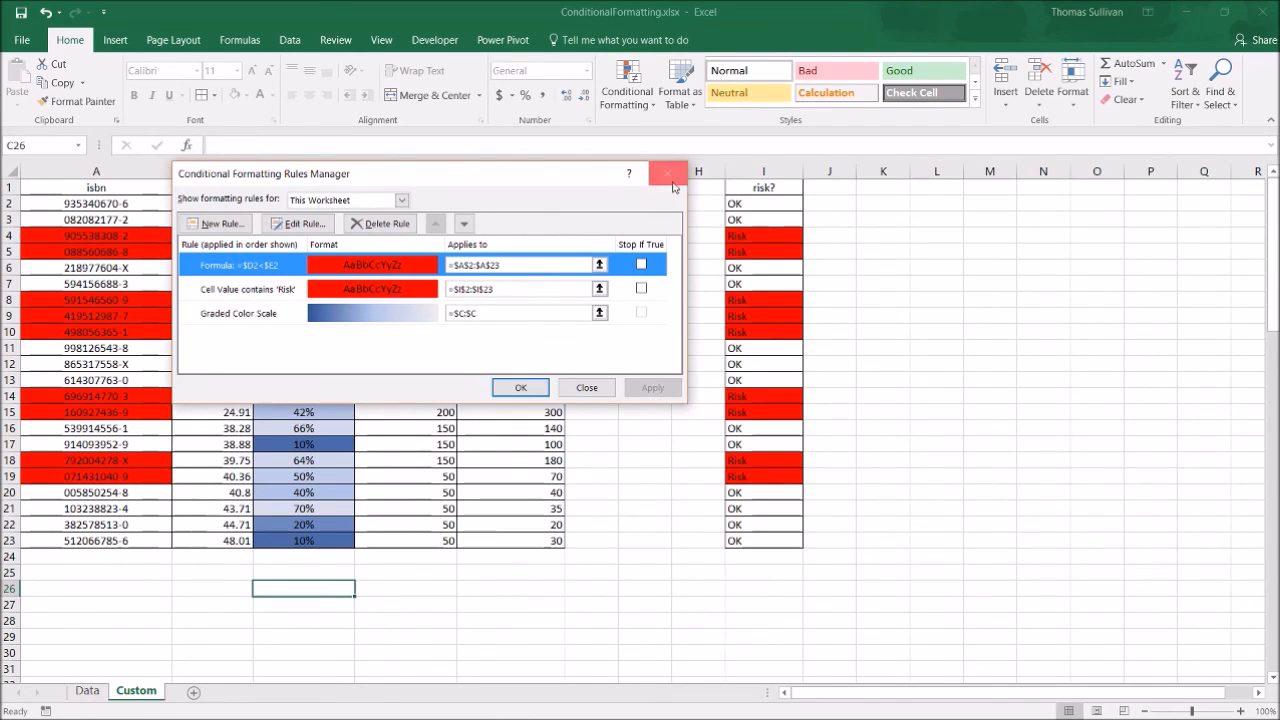
click(520, 387)
drag(595, 444, 610, 428)
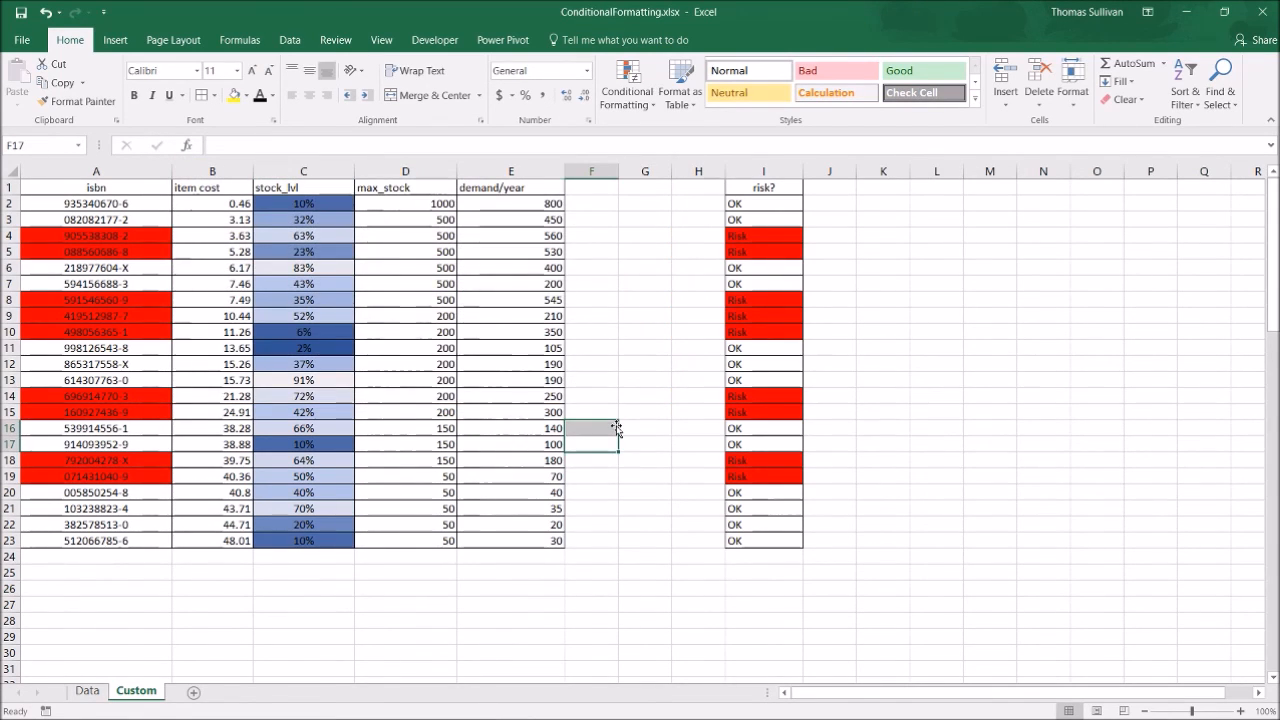
click(608, 413)
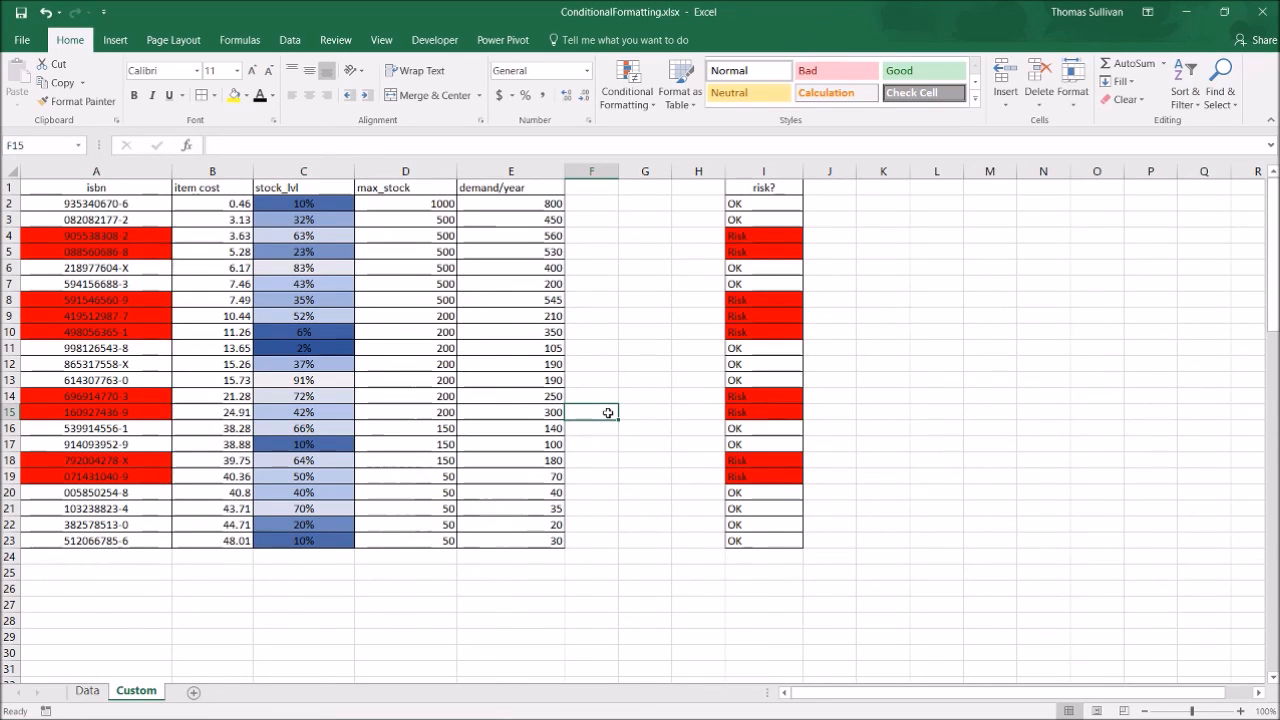